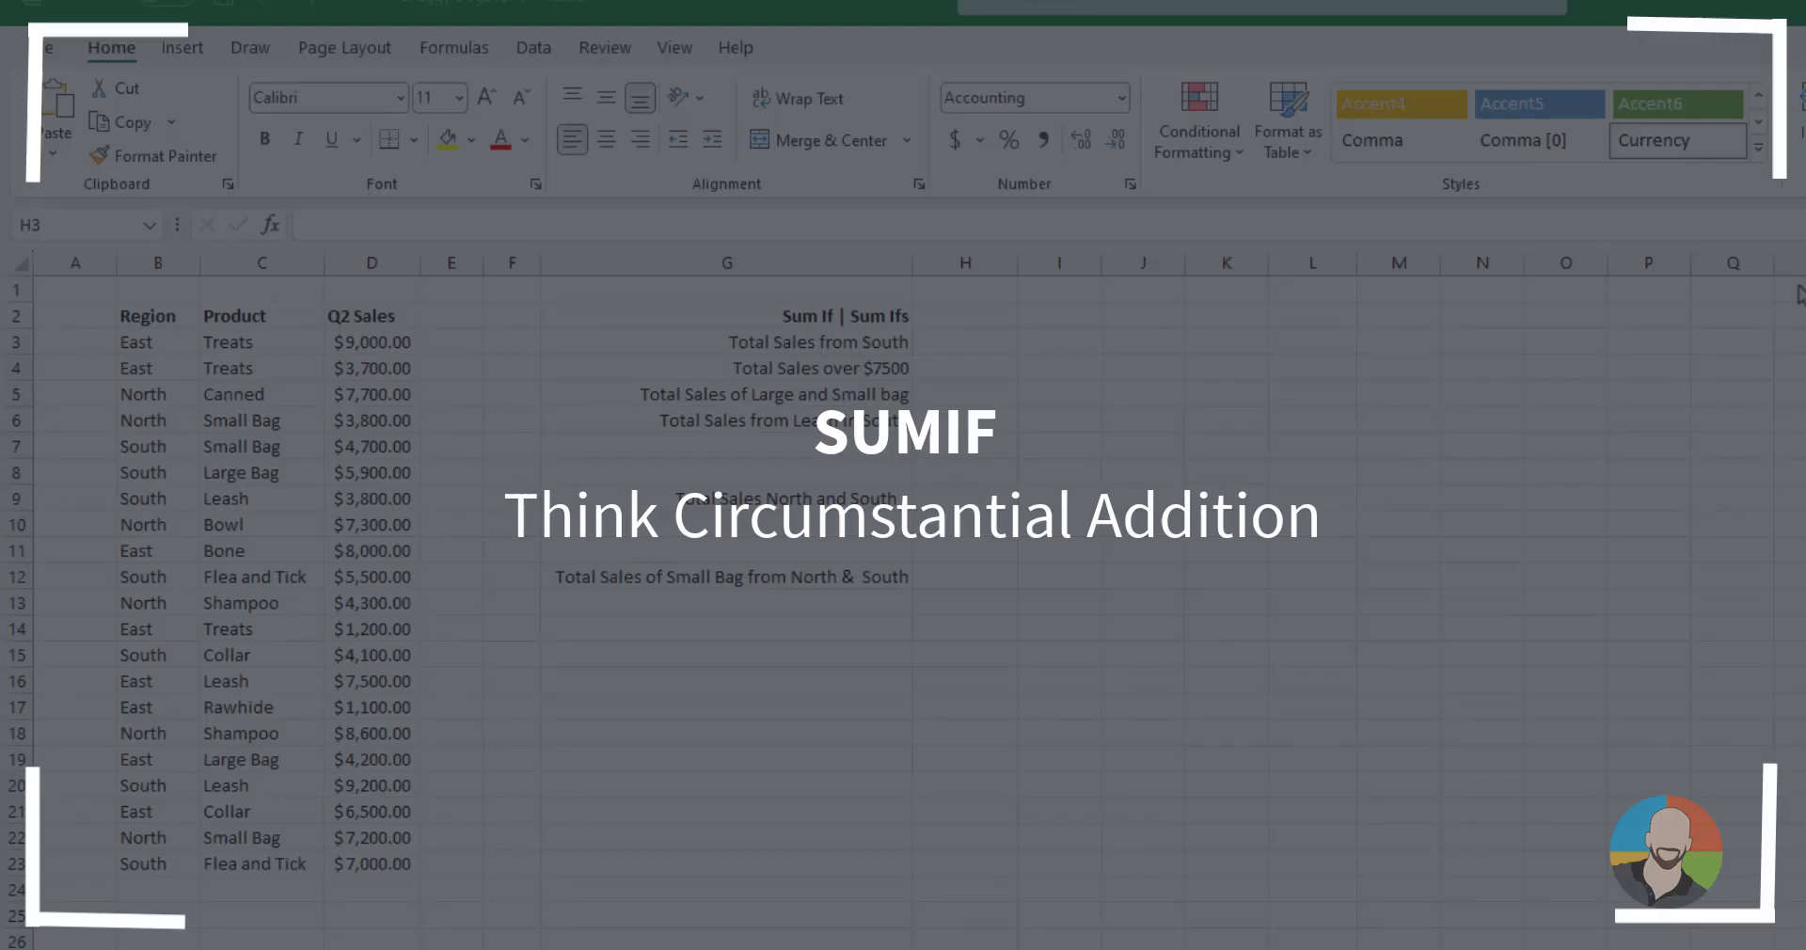
- Select H3 and start a SUMIF formula from the function finder
{"action": "left_click", "coordinate": [978, 346]}
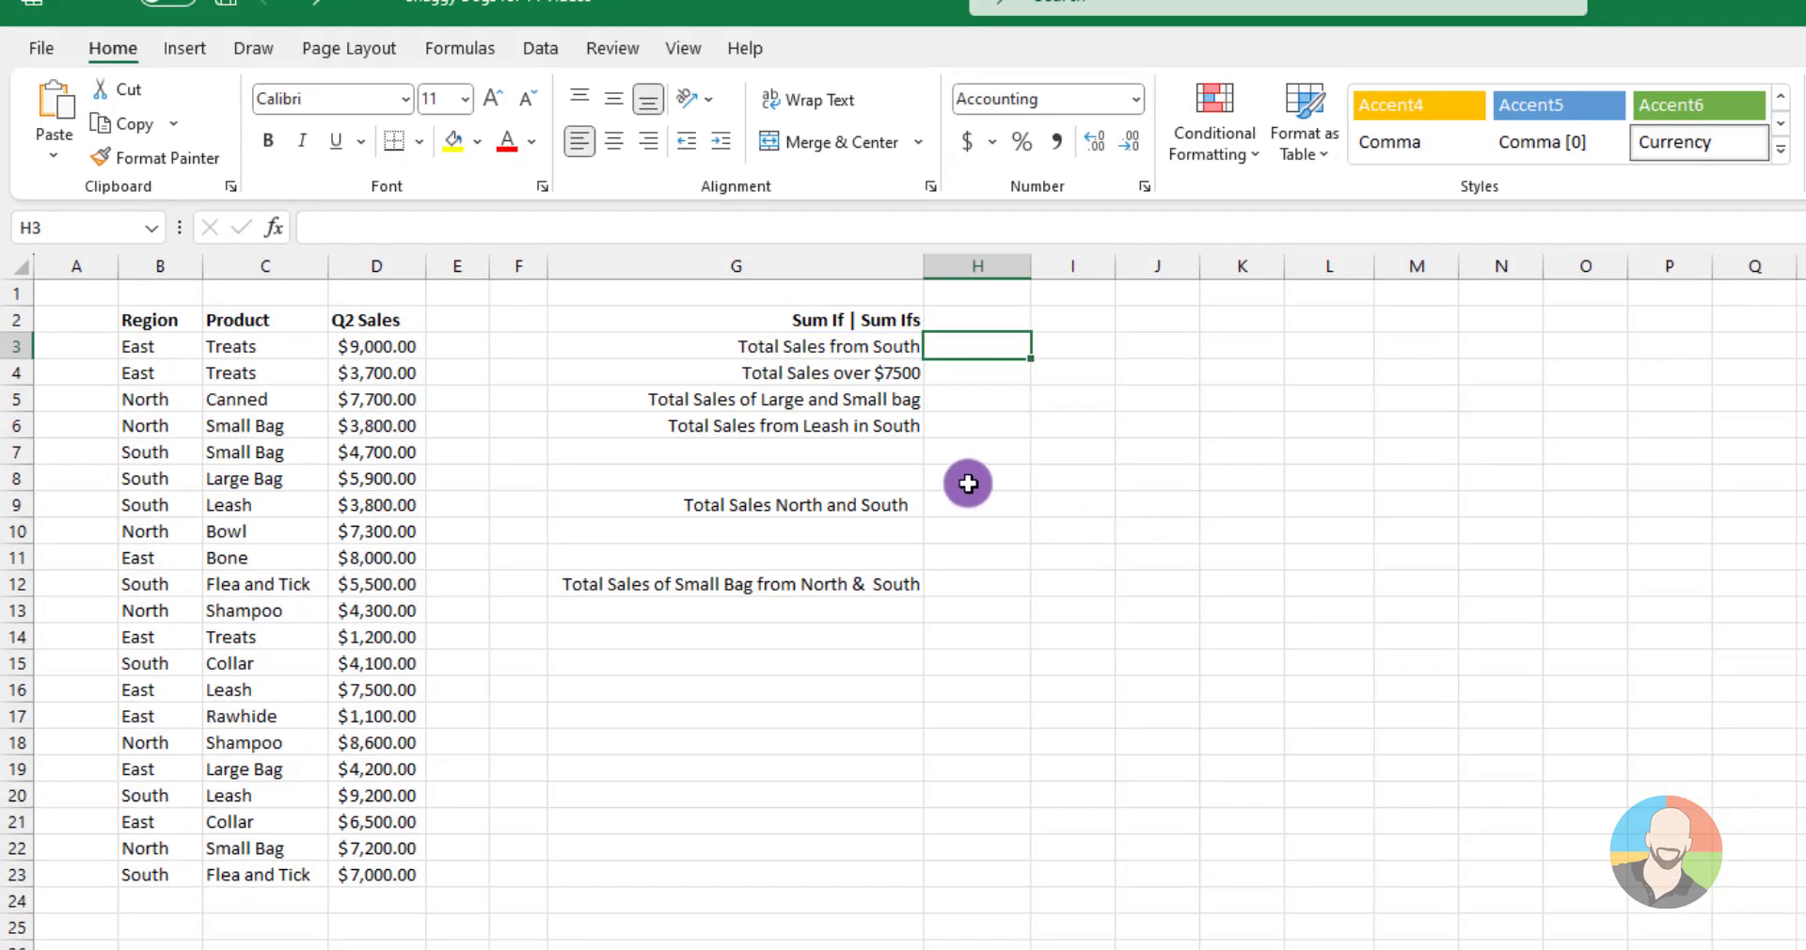
{"action": "left_click", "coordinate": [278, 228]}
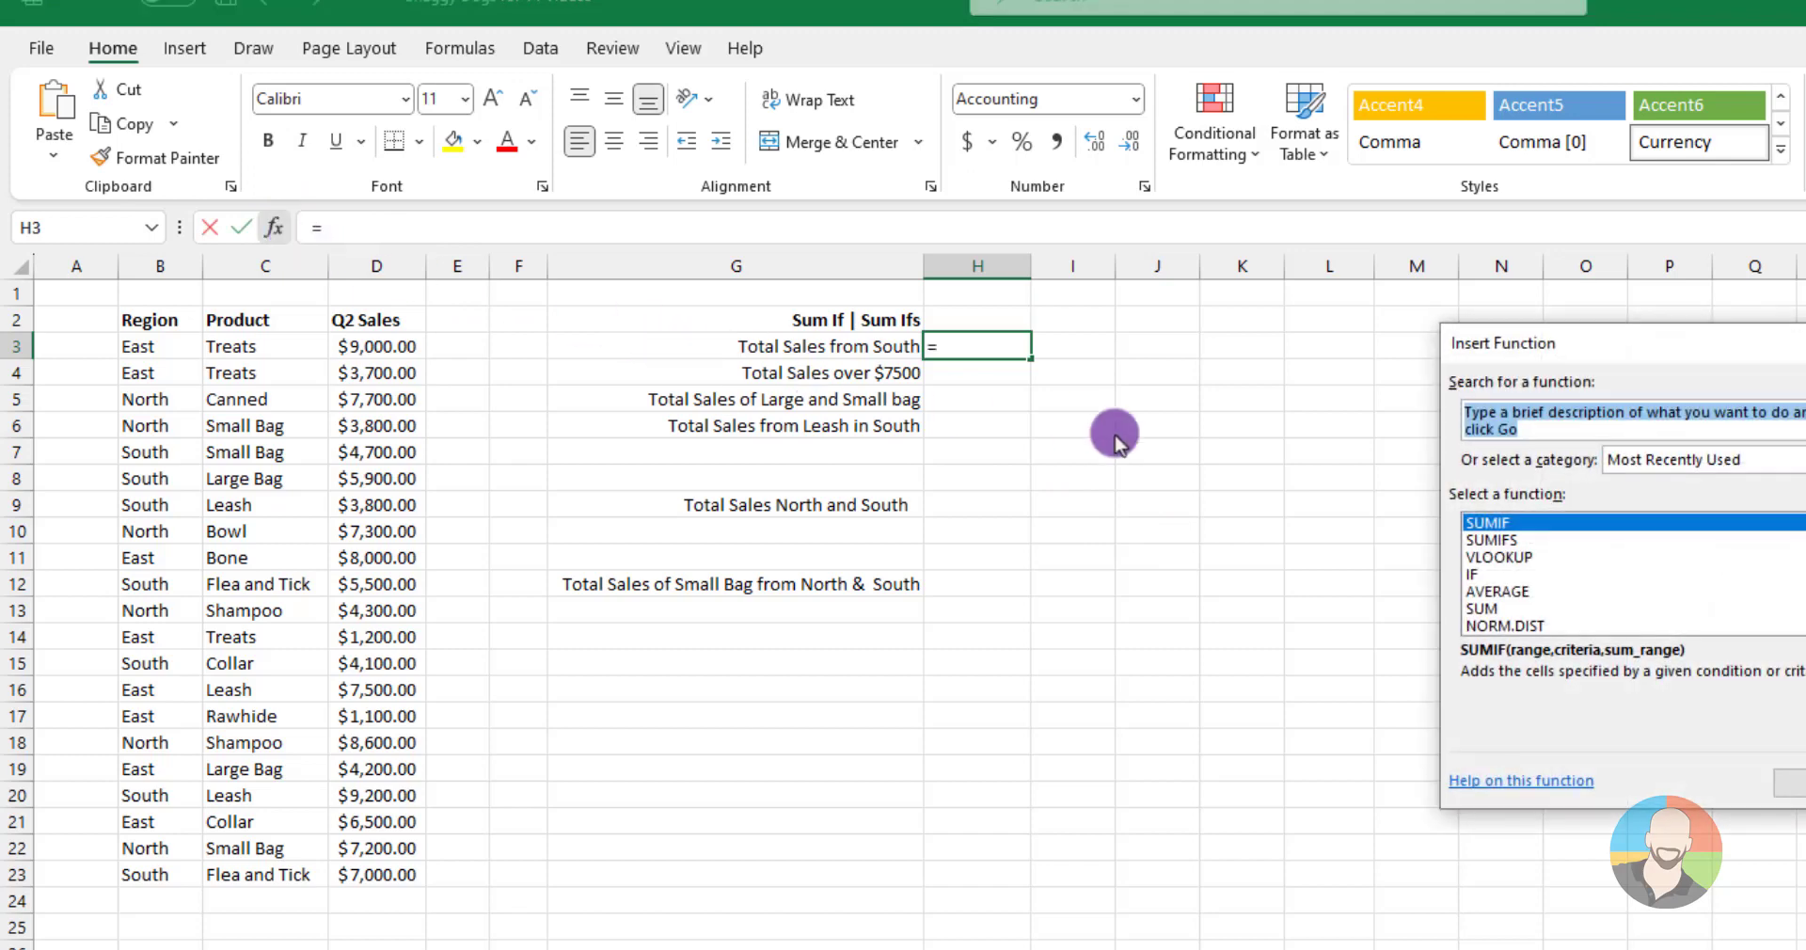
{"action": "left_click_drag", "start_coordinate": [1456, 350], "coordinate": [1074, 349]}
{"action": "type", "text": "sumif"}
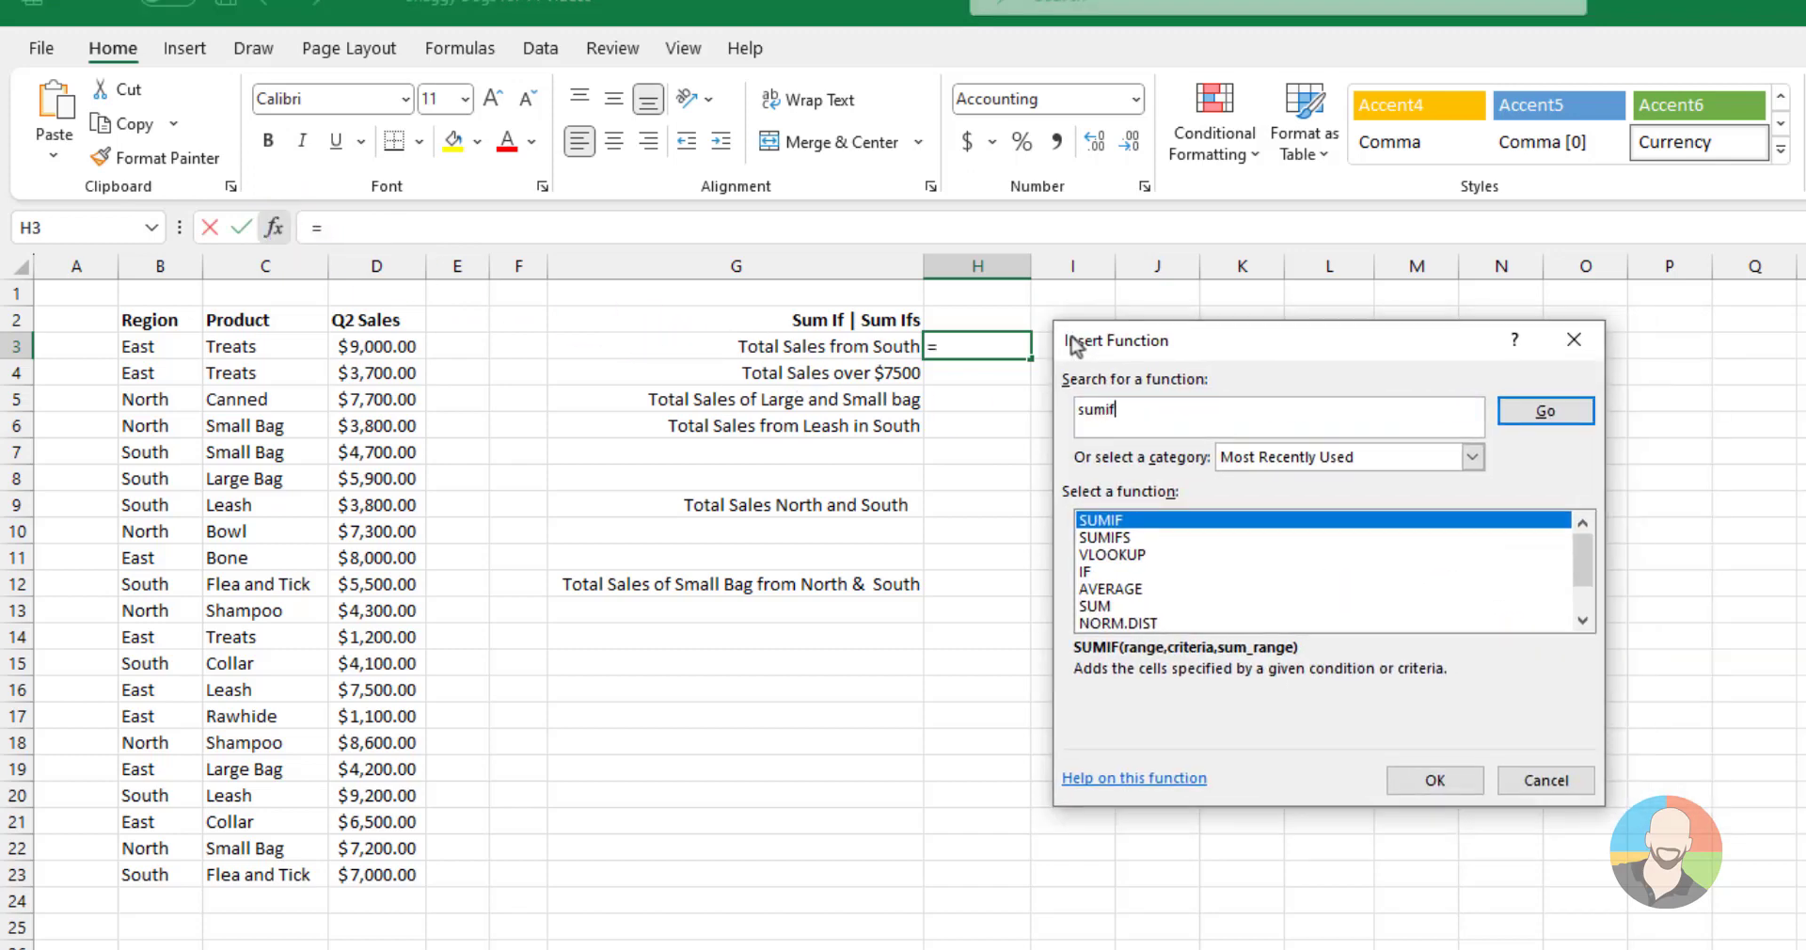
{"action": "key", "text": "Return"}
{"action": "left_click", "coordinate": [1075, 344]}
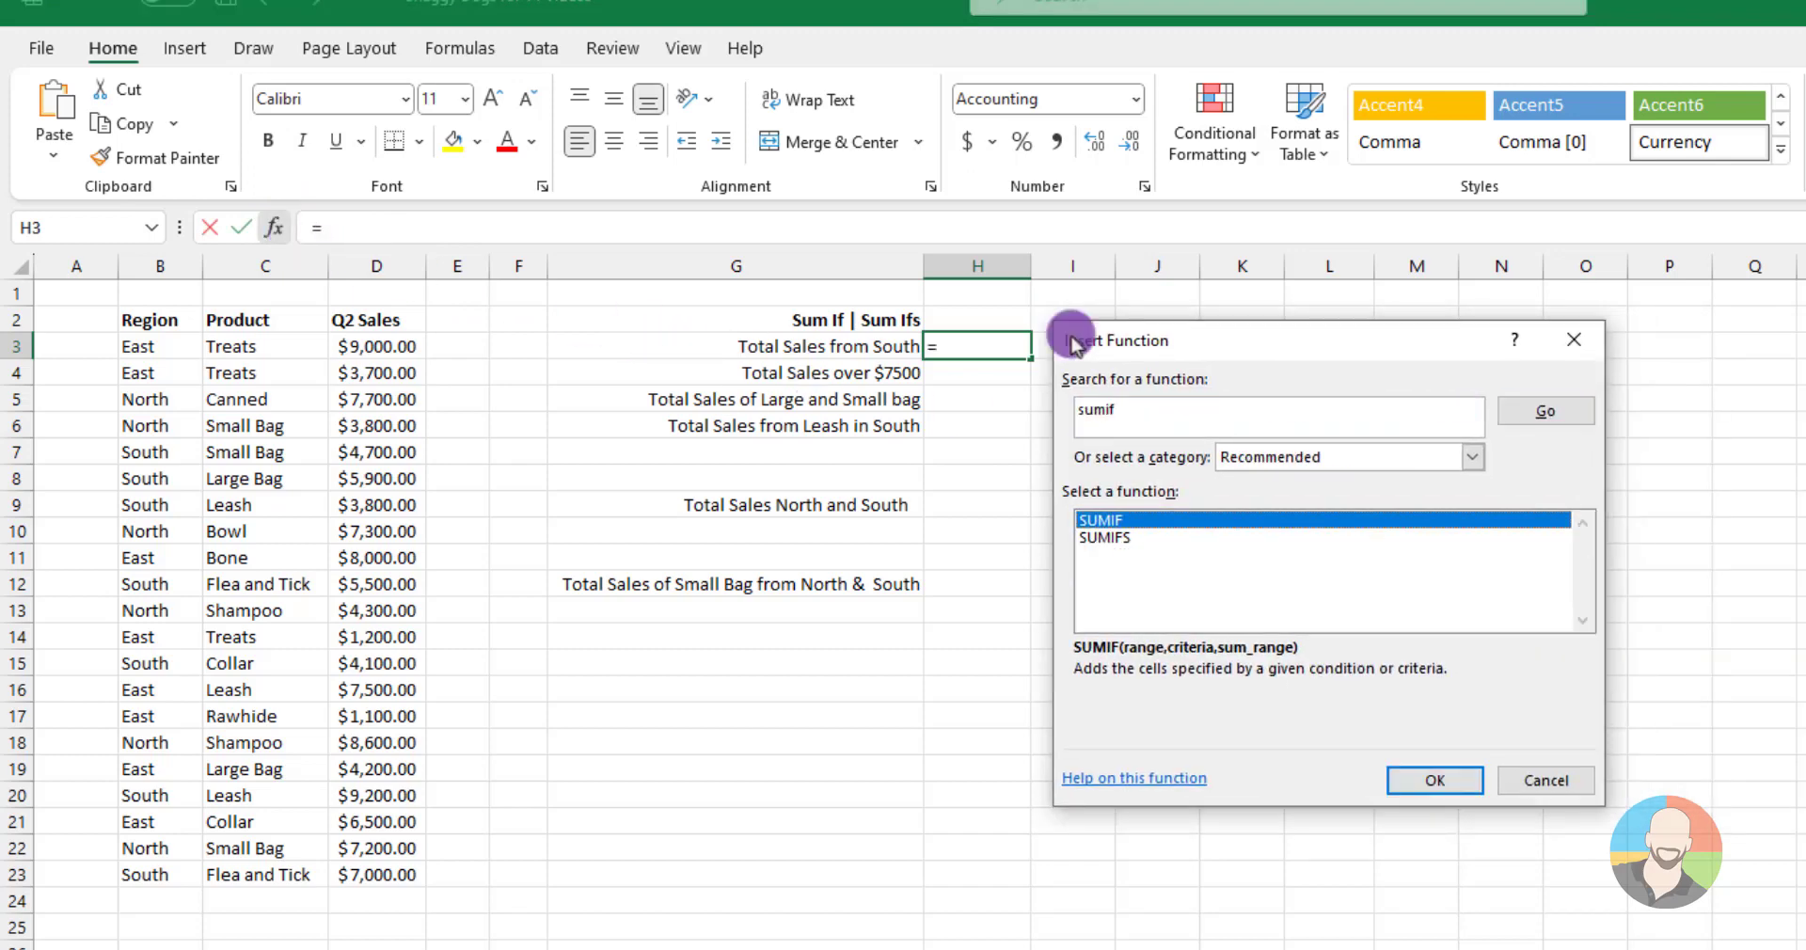
{"action": "left_click", "coordinate": [1434, 781]}
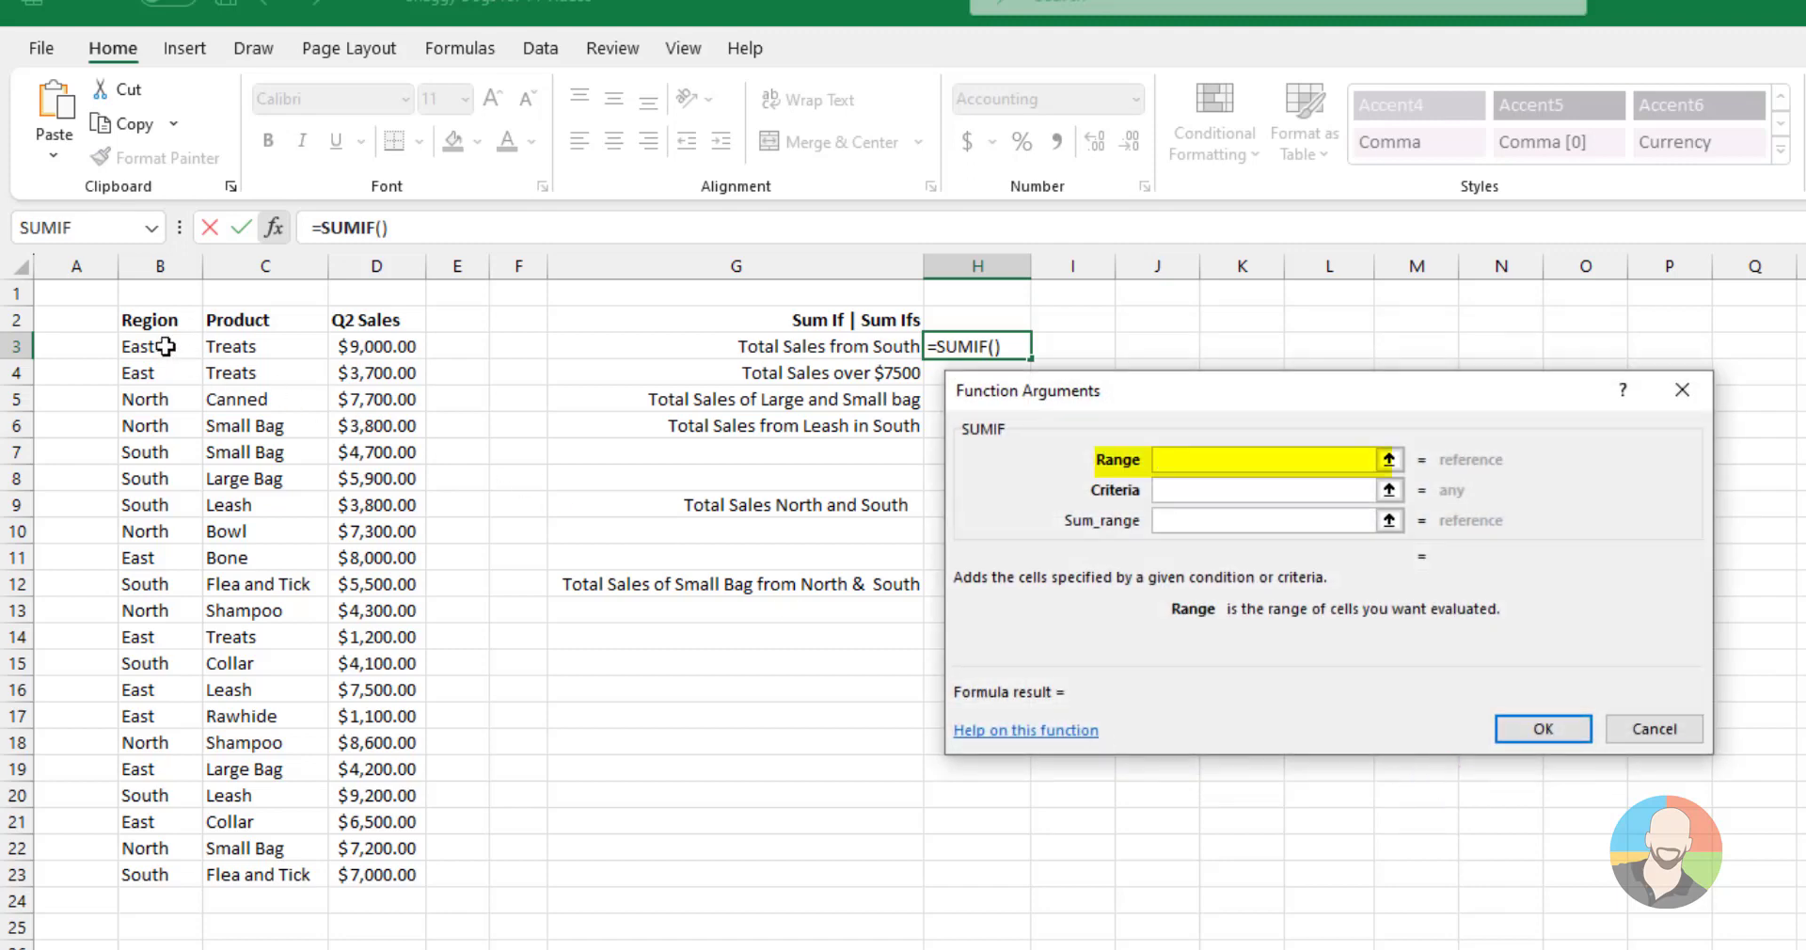
- Set SUMIF range B3:B23, criteria South, sum range D3:D23, giving $40,200.00
{"action": "left_click_drag", "start_coordinate": [141, 348], "coordinate": [126, 873]}
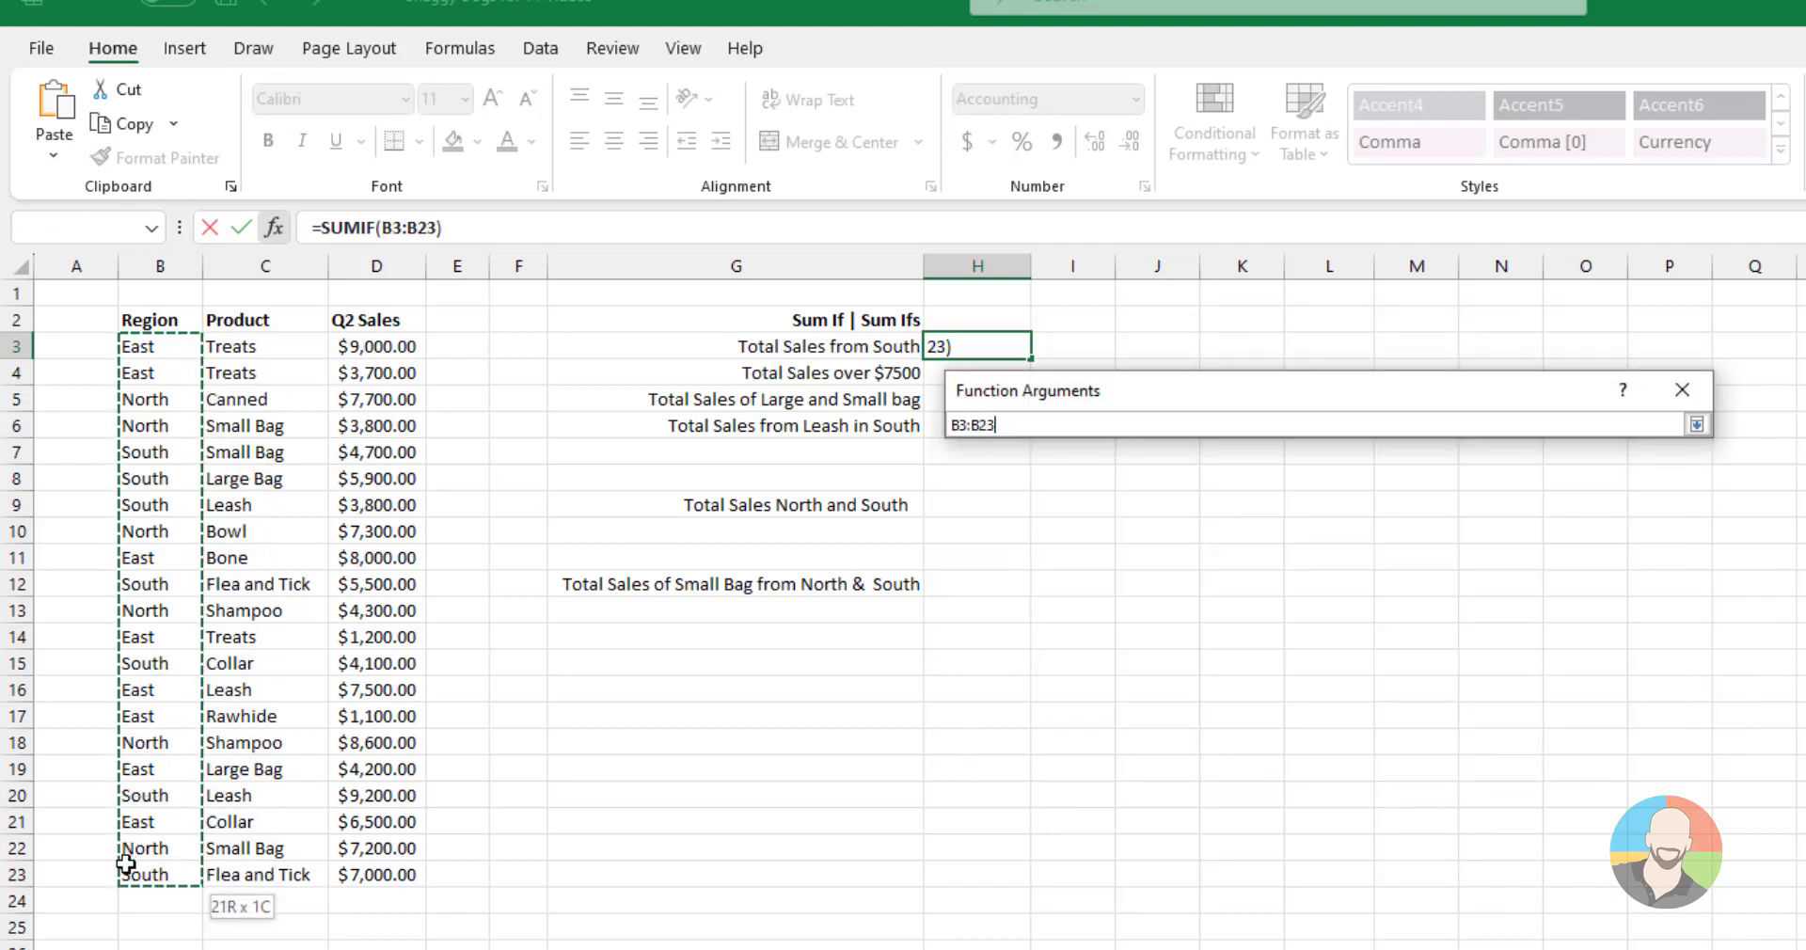
{"action": "left_click", "coordinate": [1189, 488]}
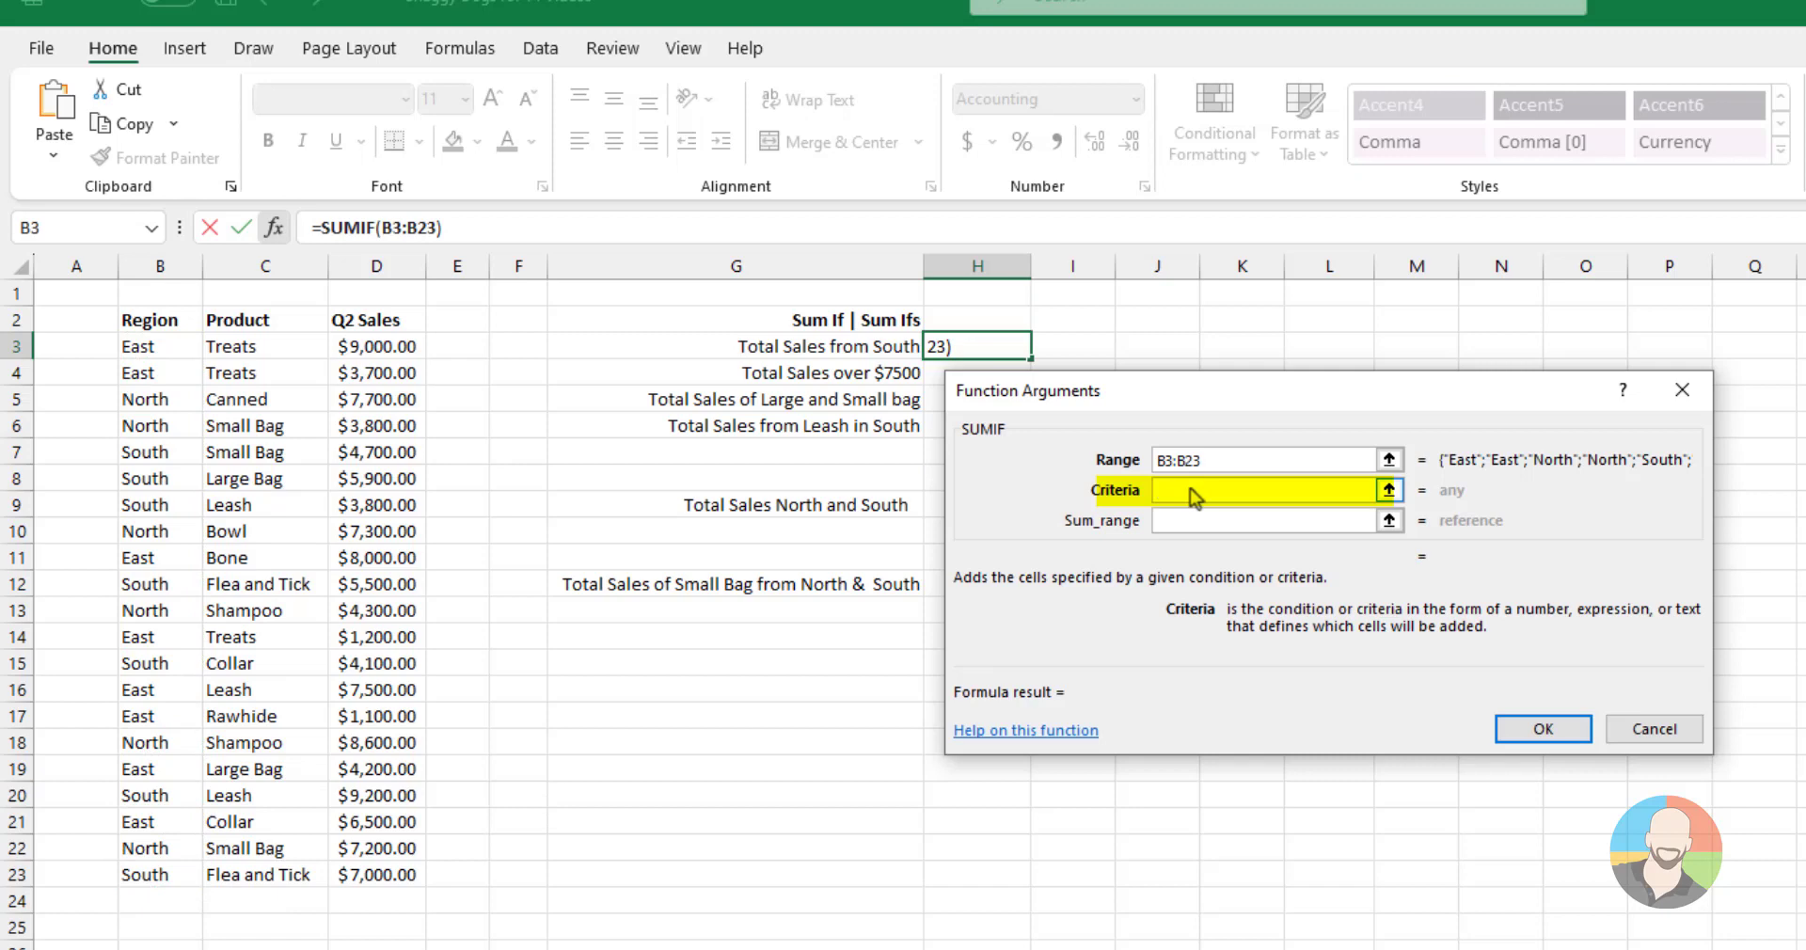
{"action": "type", "text": "South"}
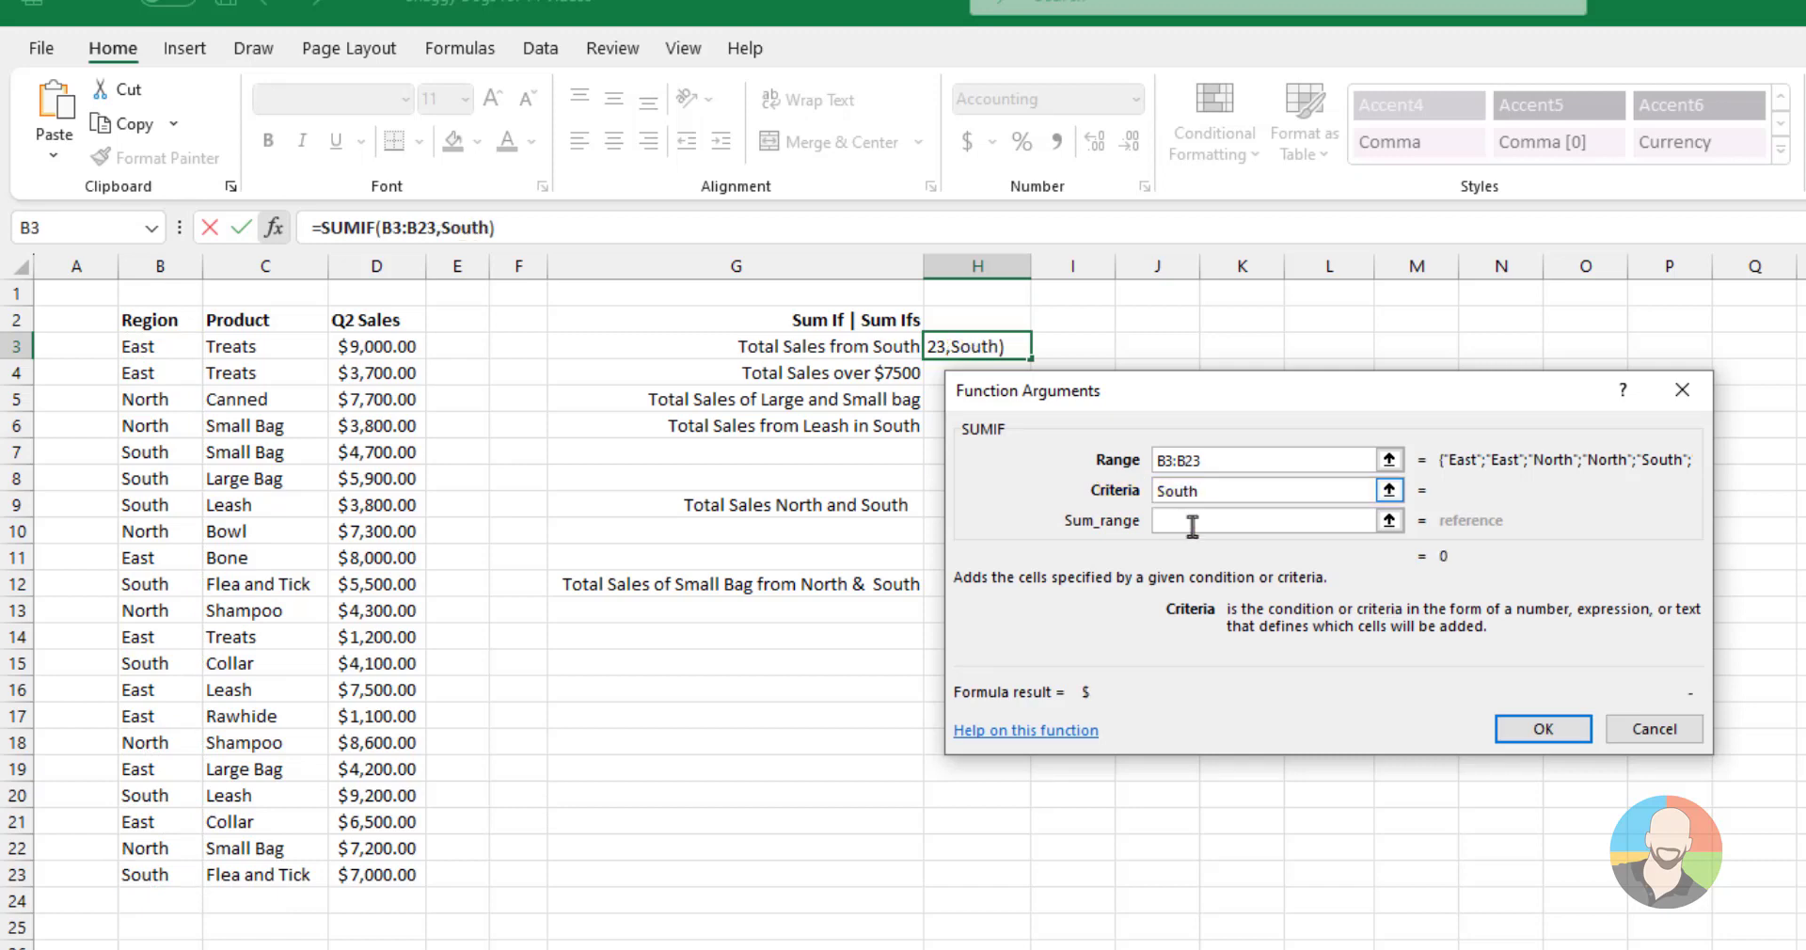
{"action": "left_click", "coordinate": [1192, 523]}
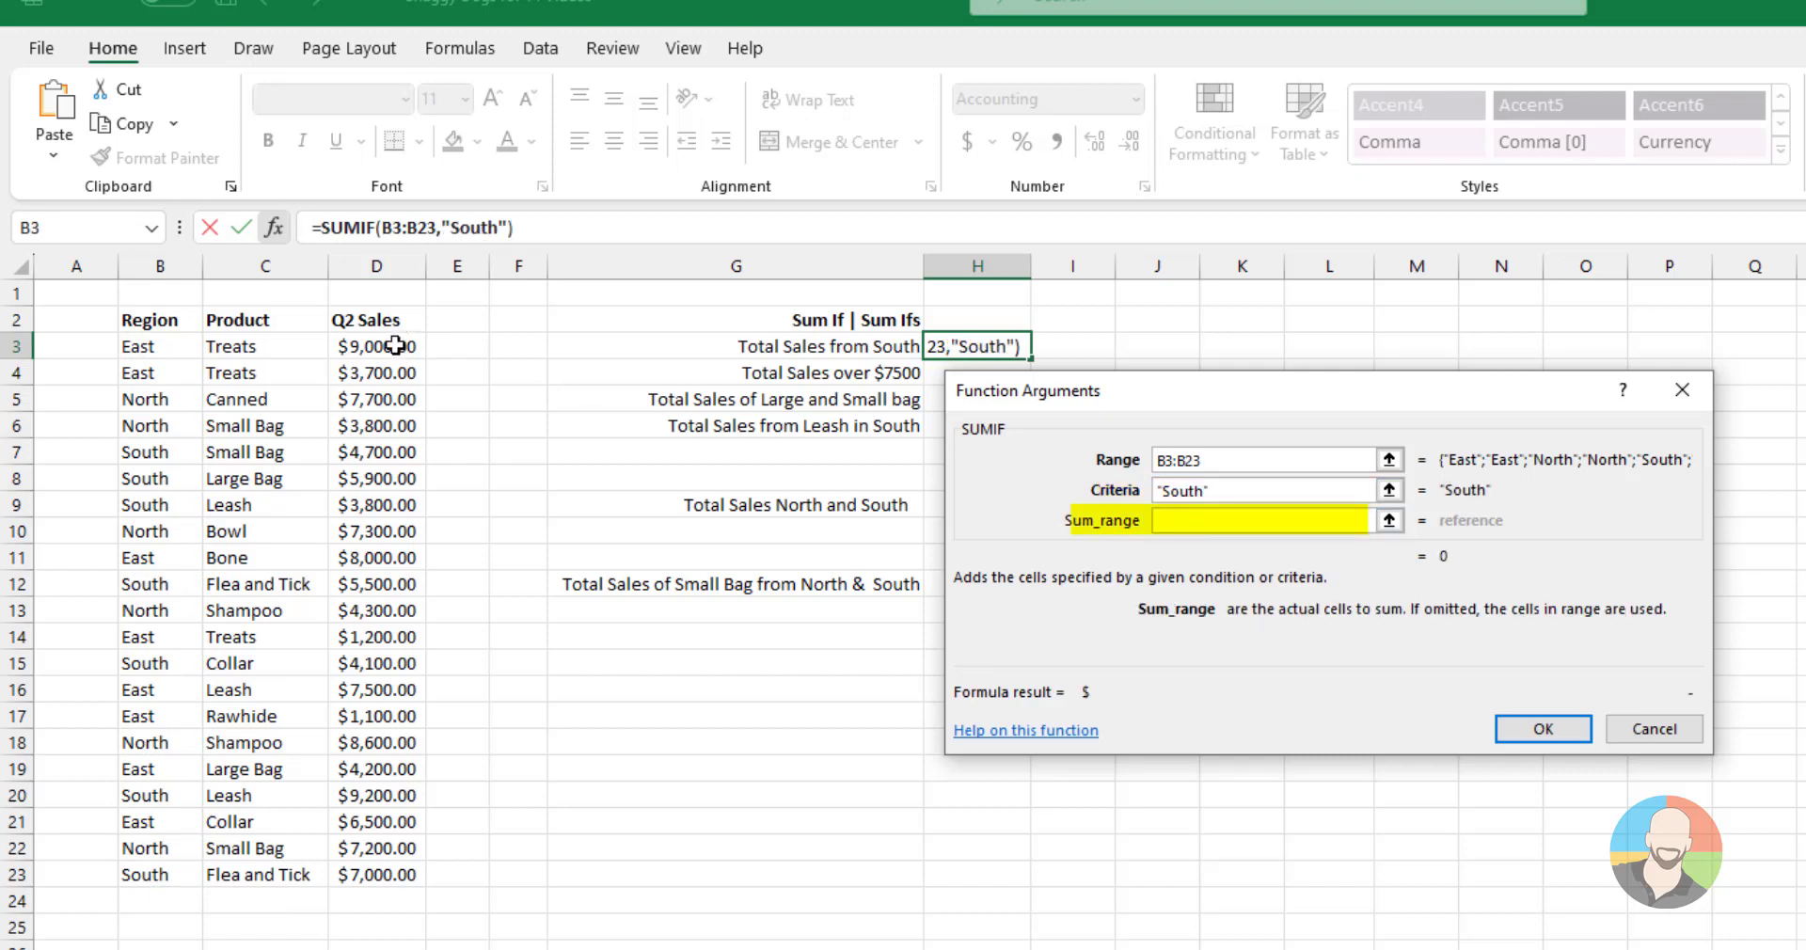
{"action": "left_click_drag", "start_coordinate": [390, 346], "coordinate": [362, 873]}
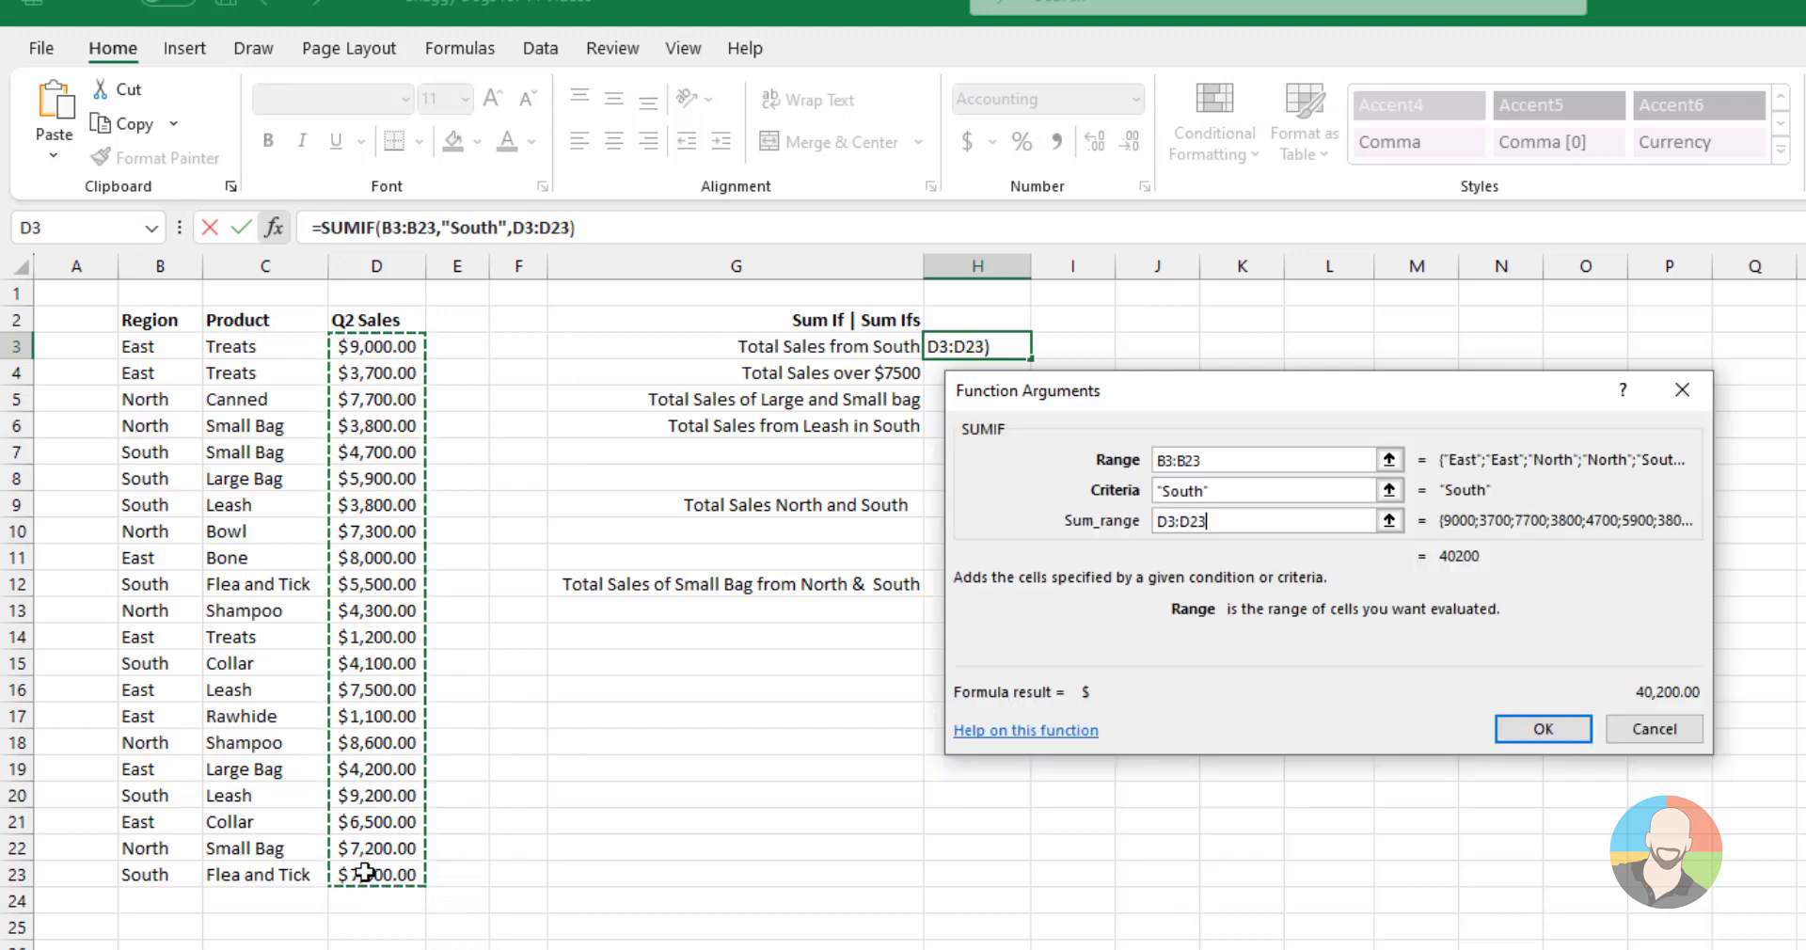
{"action": "key", "text": "Return"}
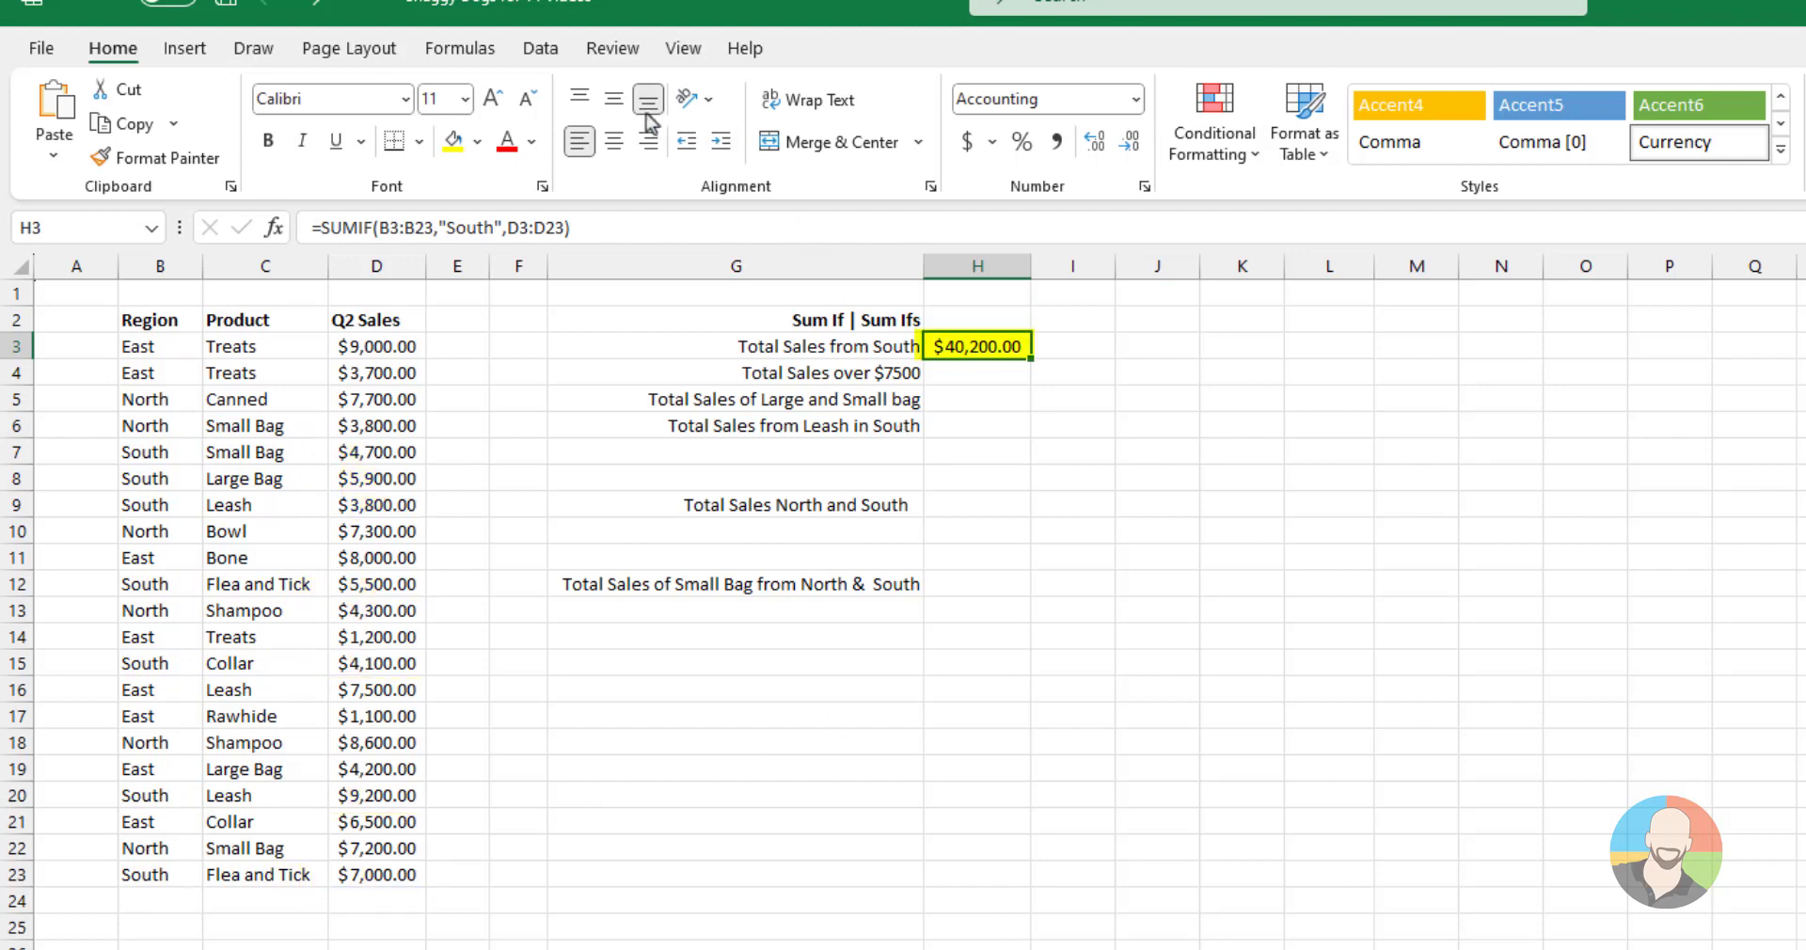
{"action": "key", "text": "Down"}
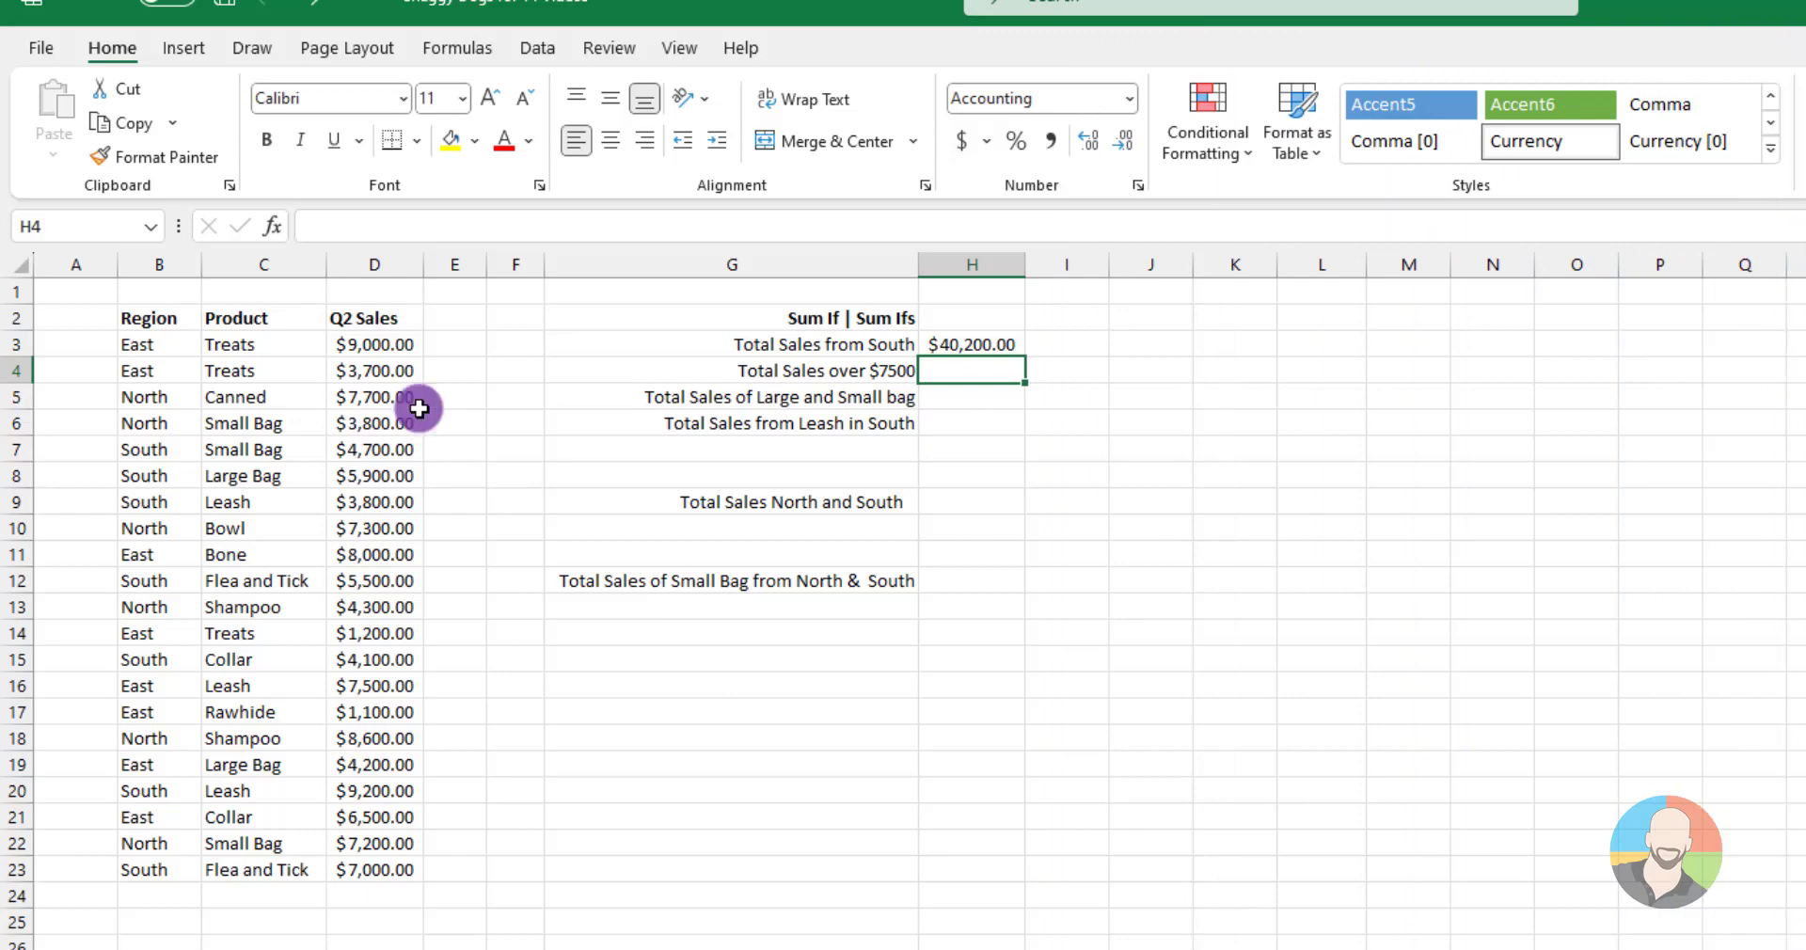
- In H4, enter a SUMIF over D3:D23 with criteria >=7500, returning $50,000.00
{"action": "left_click", "coordinate": [272, 225]}
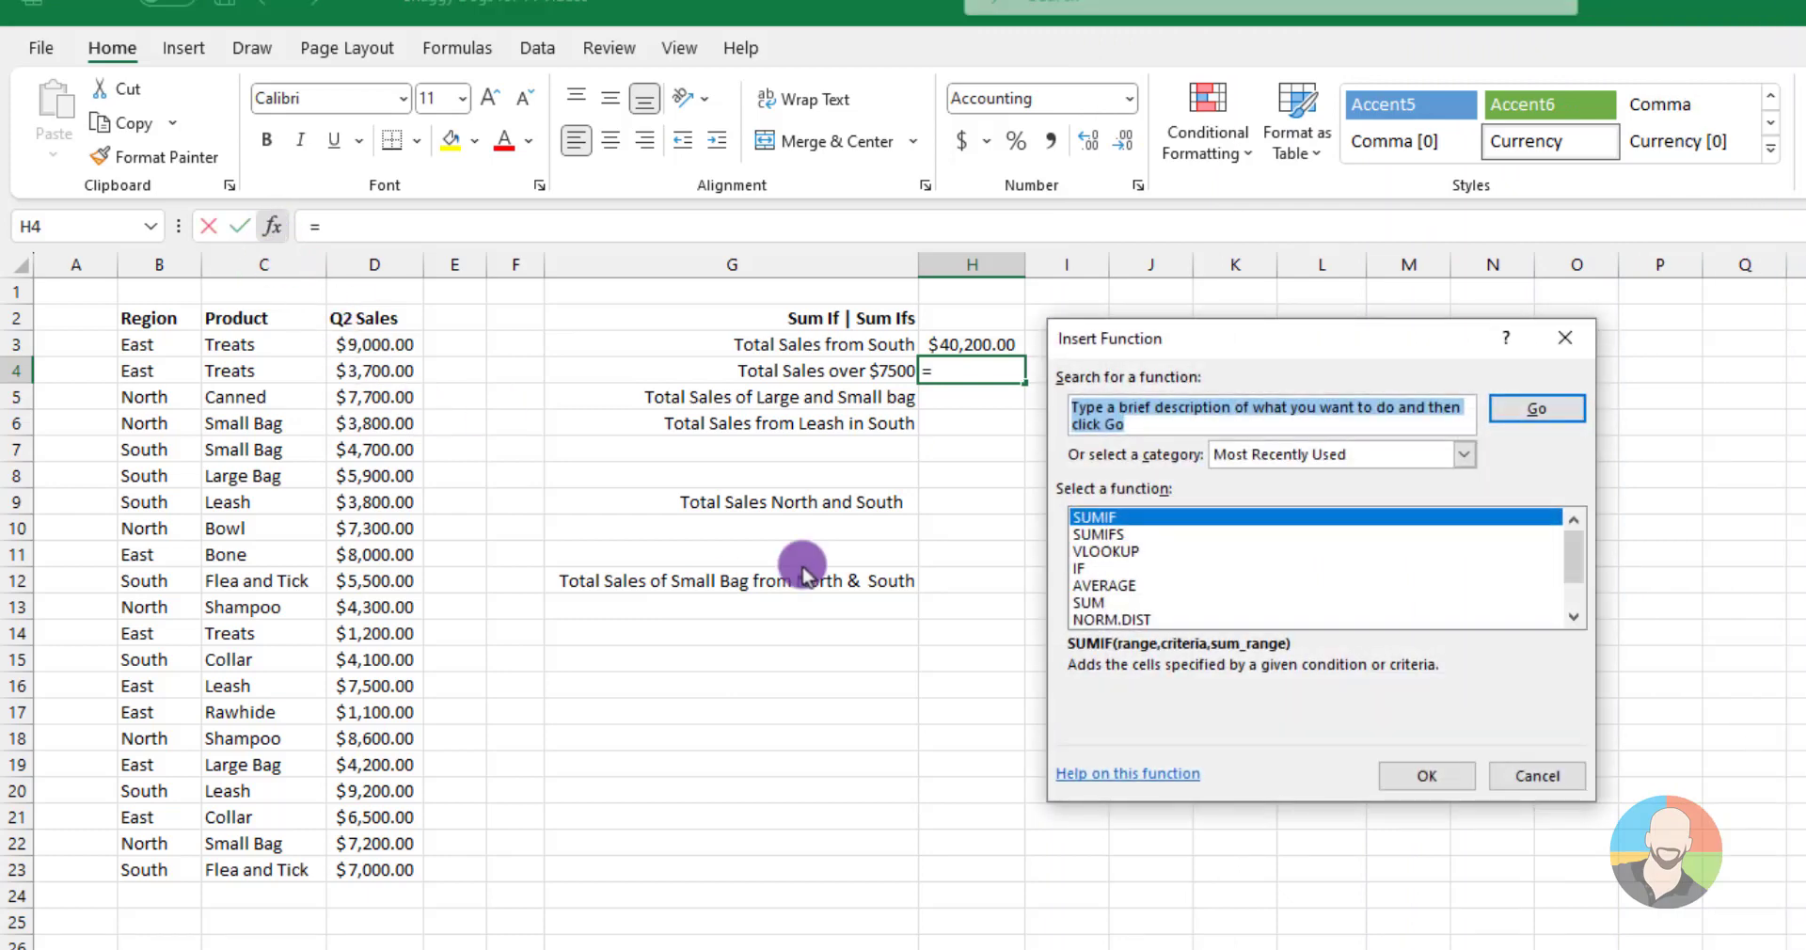
{"action": "left_click", "coordinate": [1437, 778]}
{"action": "left_click_drag", "start_coordinate": [376, 344], "coordinate": [487, 828]}
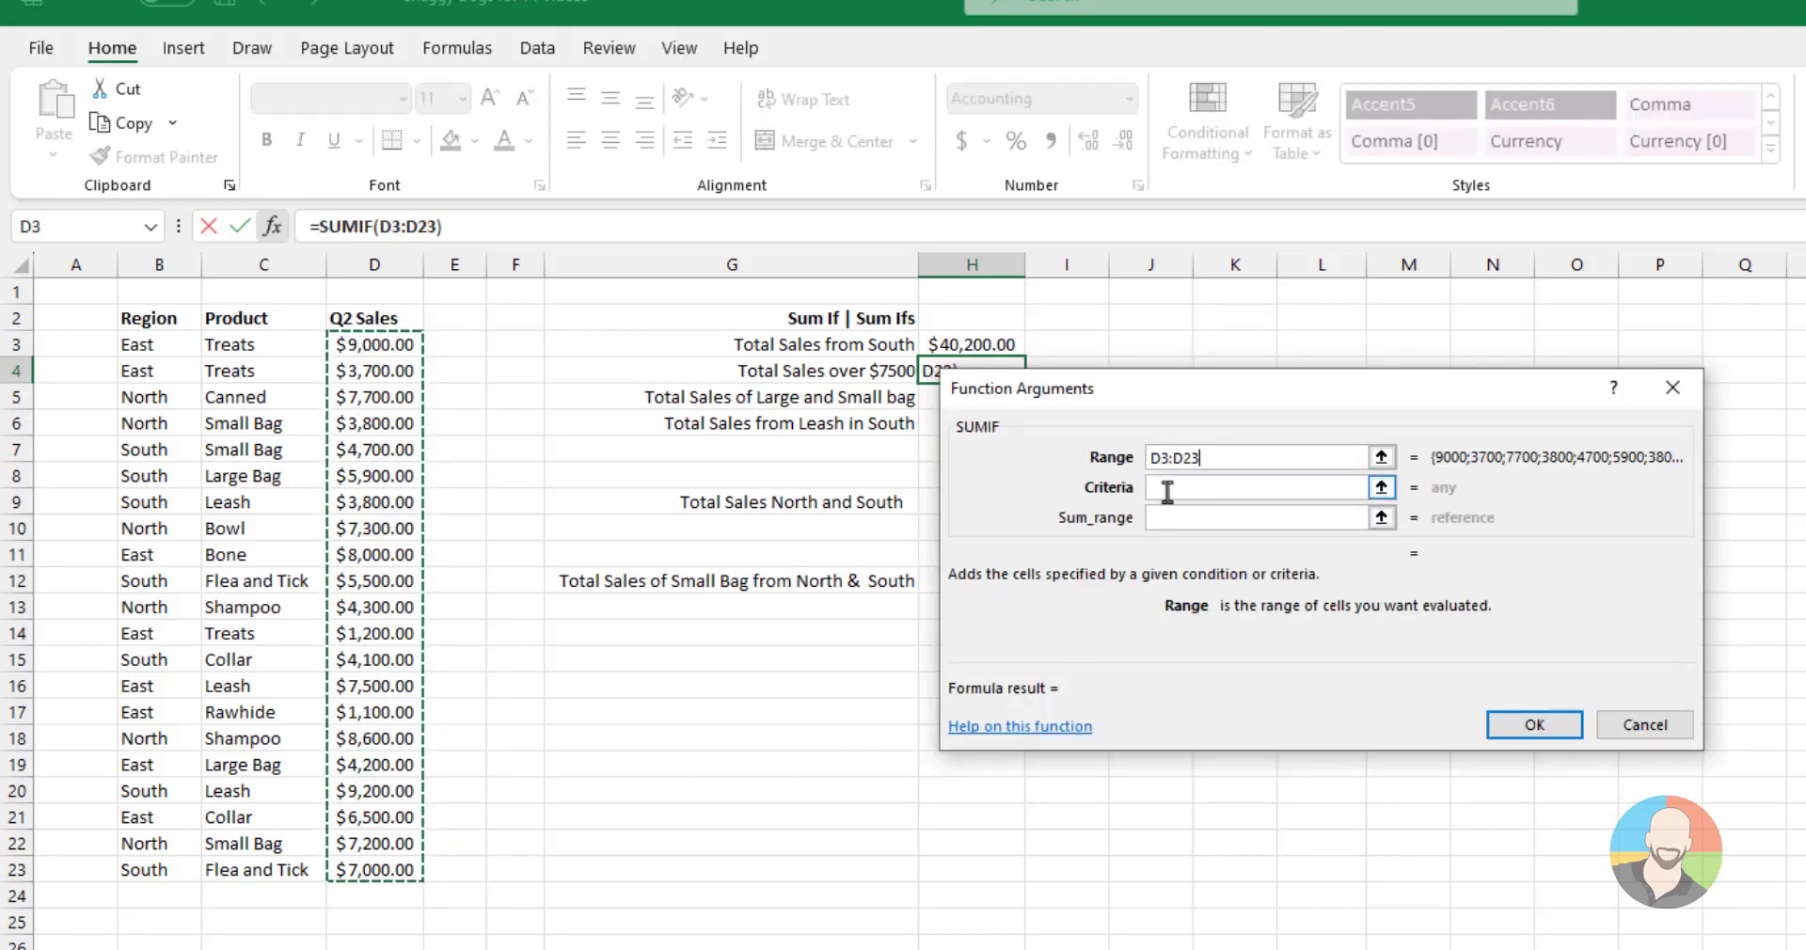
{"action": "left_click", "coordinate": [1166, 492]}
{"action": "type", "text": ">"}
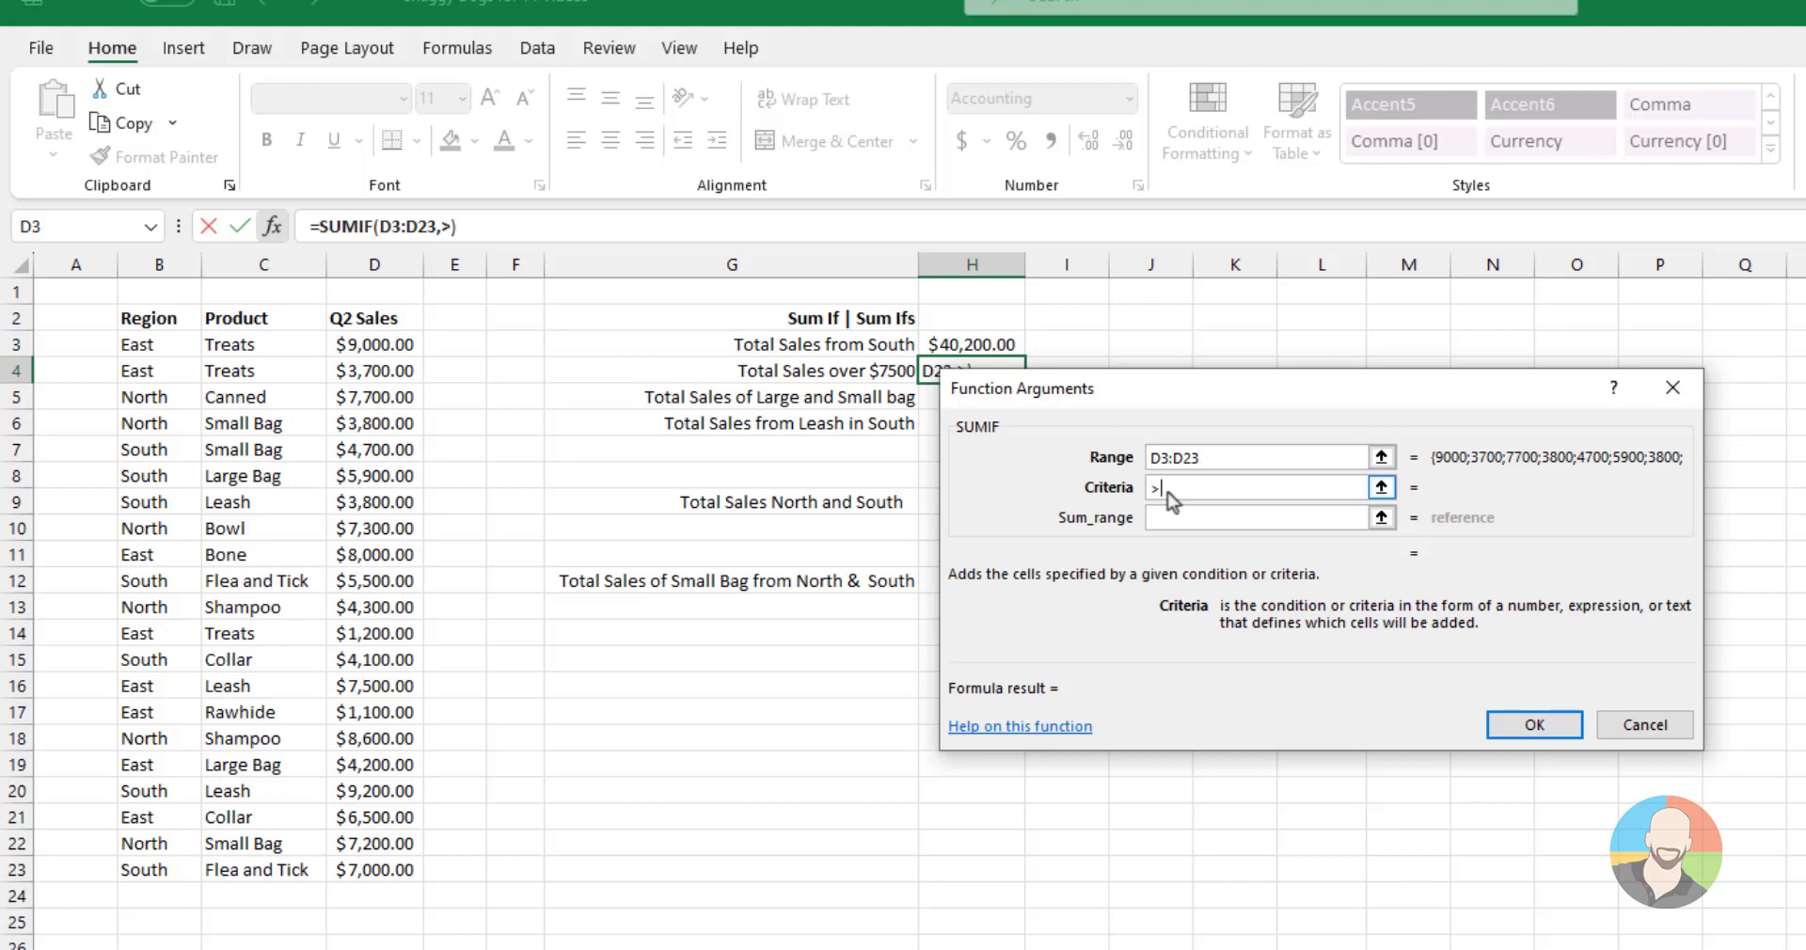
{"action": "type", "text": "=7500"}
{"action": "left_click", "coordinate": [1528, 730]}
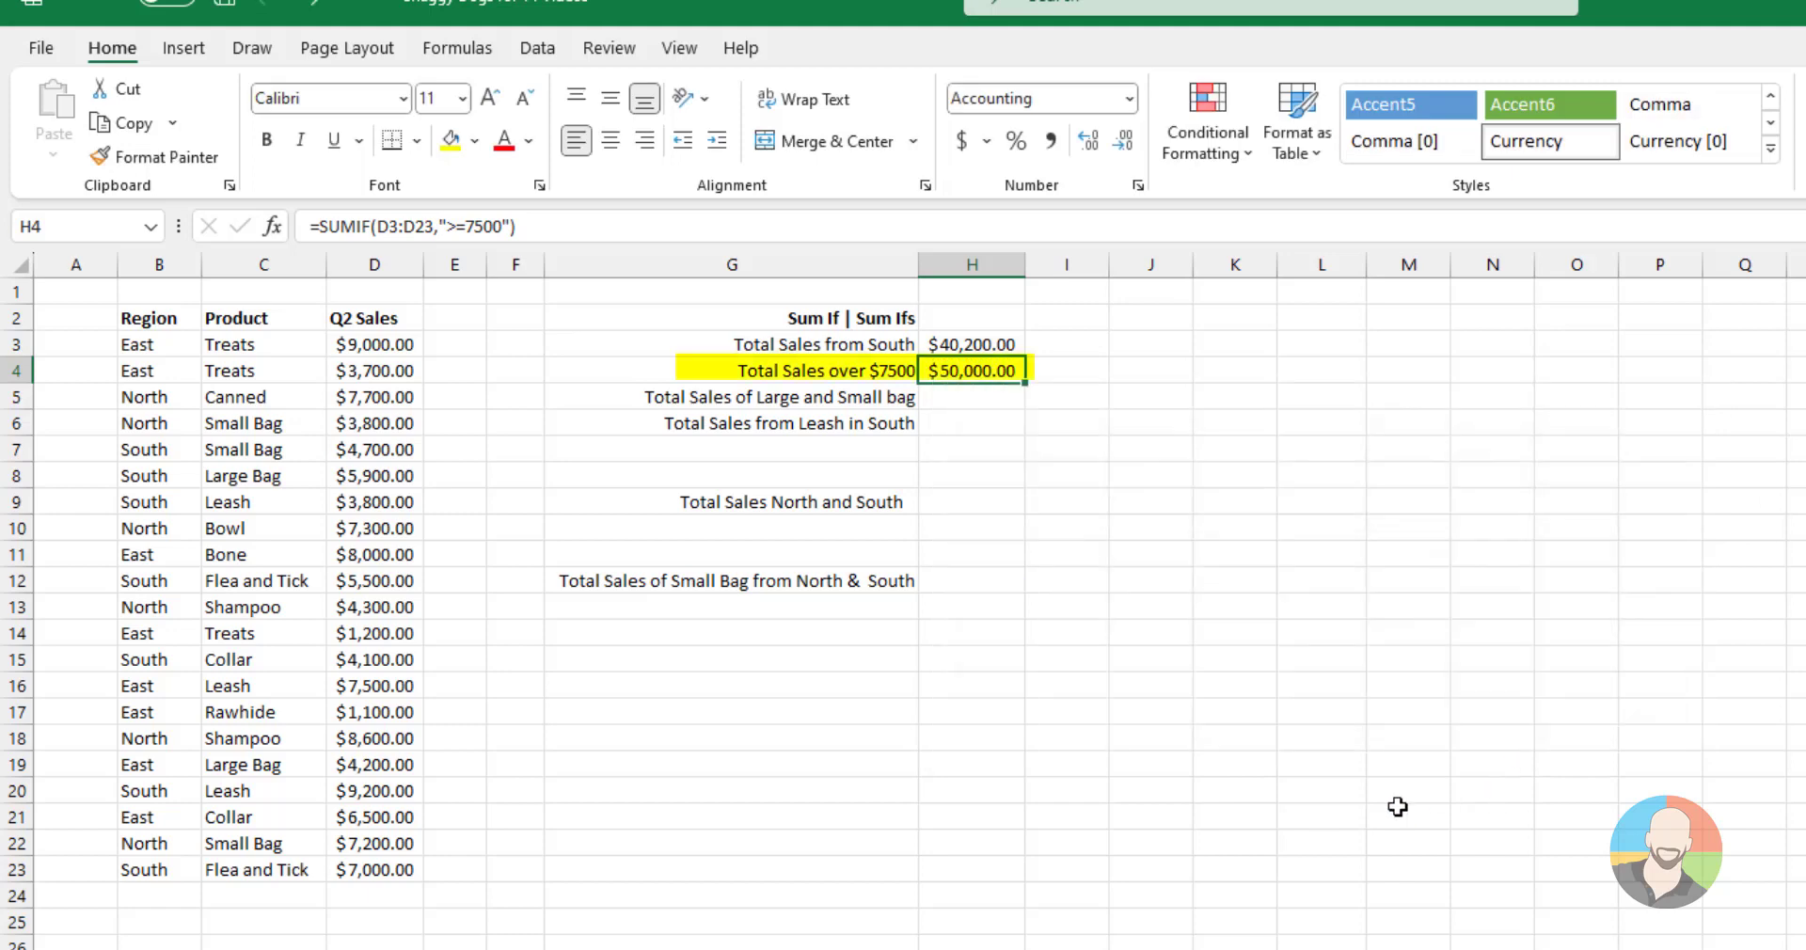
{"action": "key", "text": "Down"}
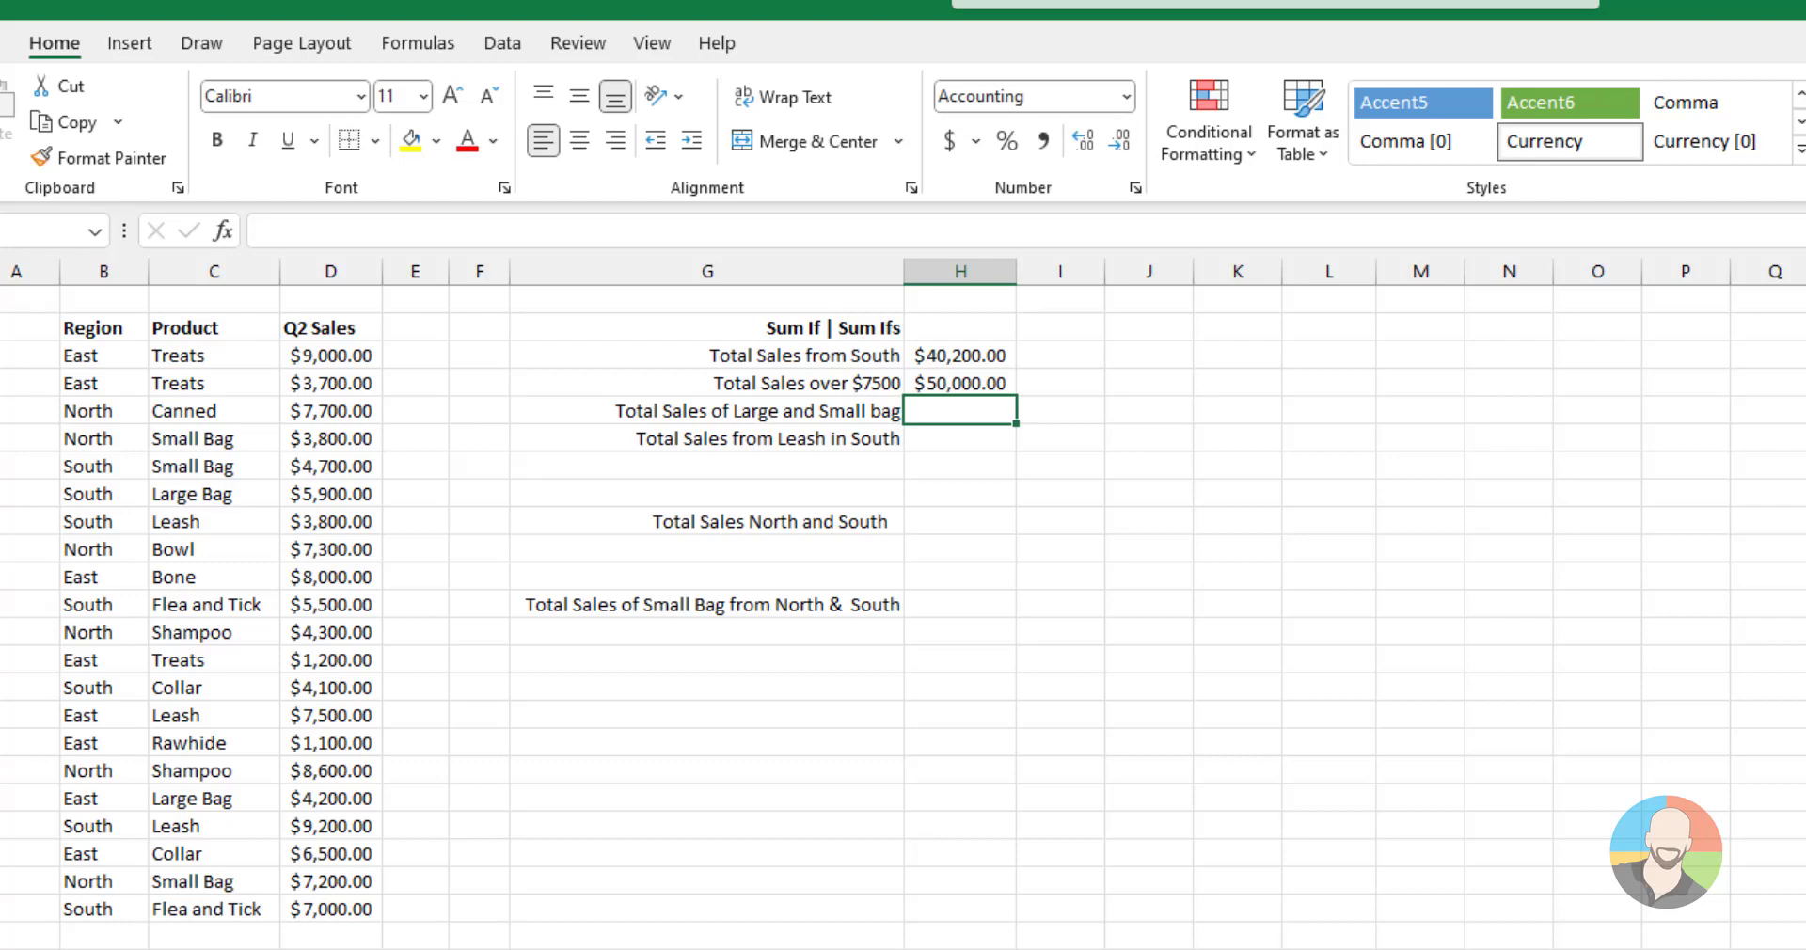
- In H5, enter SUMIF on C3:C23 with criteria '* bag' summing D3:D23, giving $25,800.00
{"action": "left_click", "coordinate": [225, 232]}
{"action": "type", "text": "sumif"}
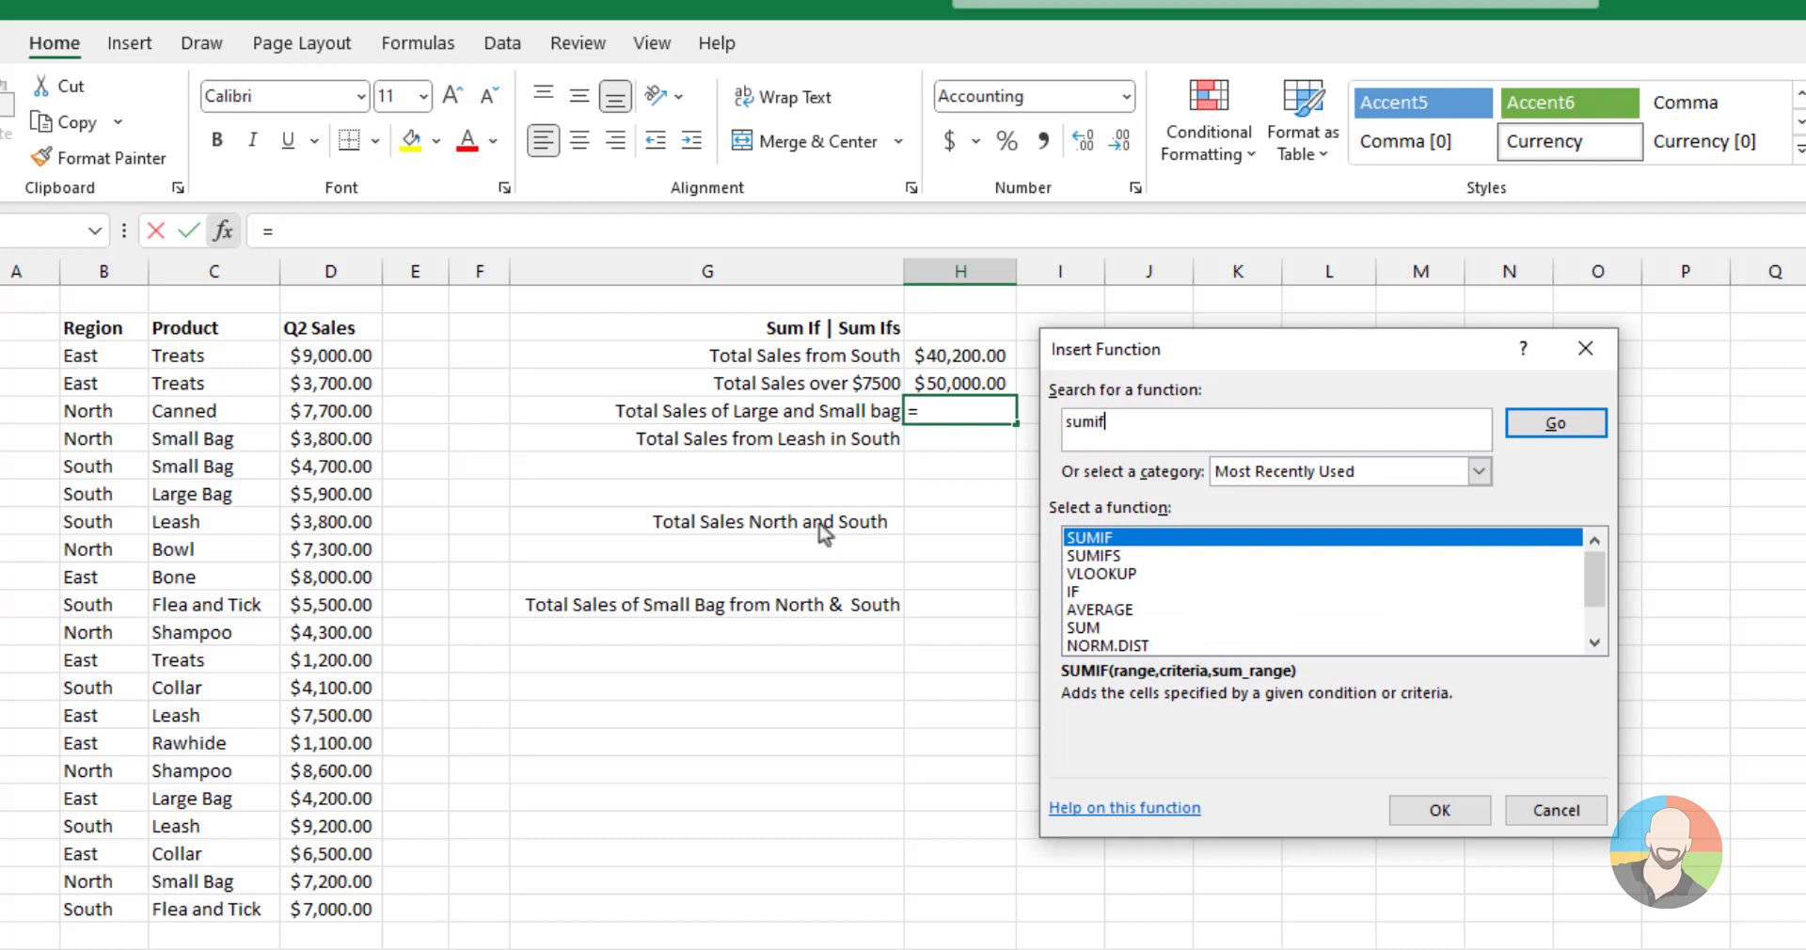
{"action": "left_click", "coordinate": [1576, 423]}
{"action": "left_click", "coordinate": [1437, 810]}
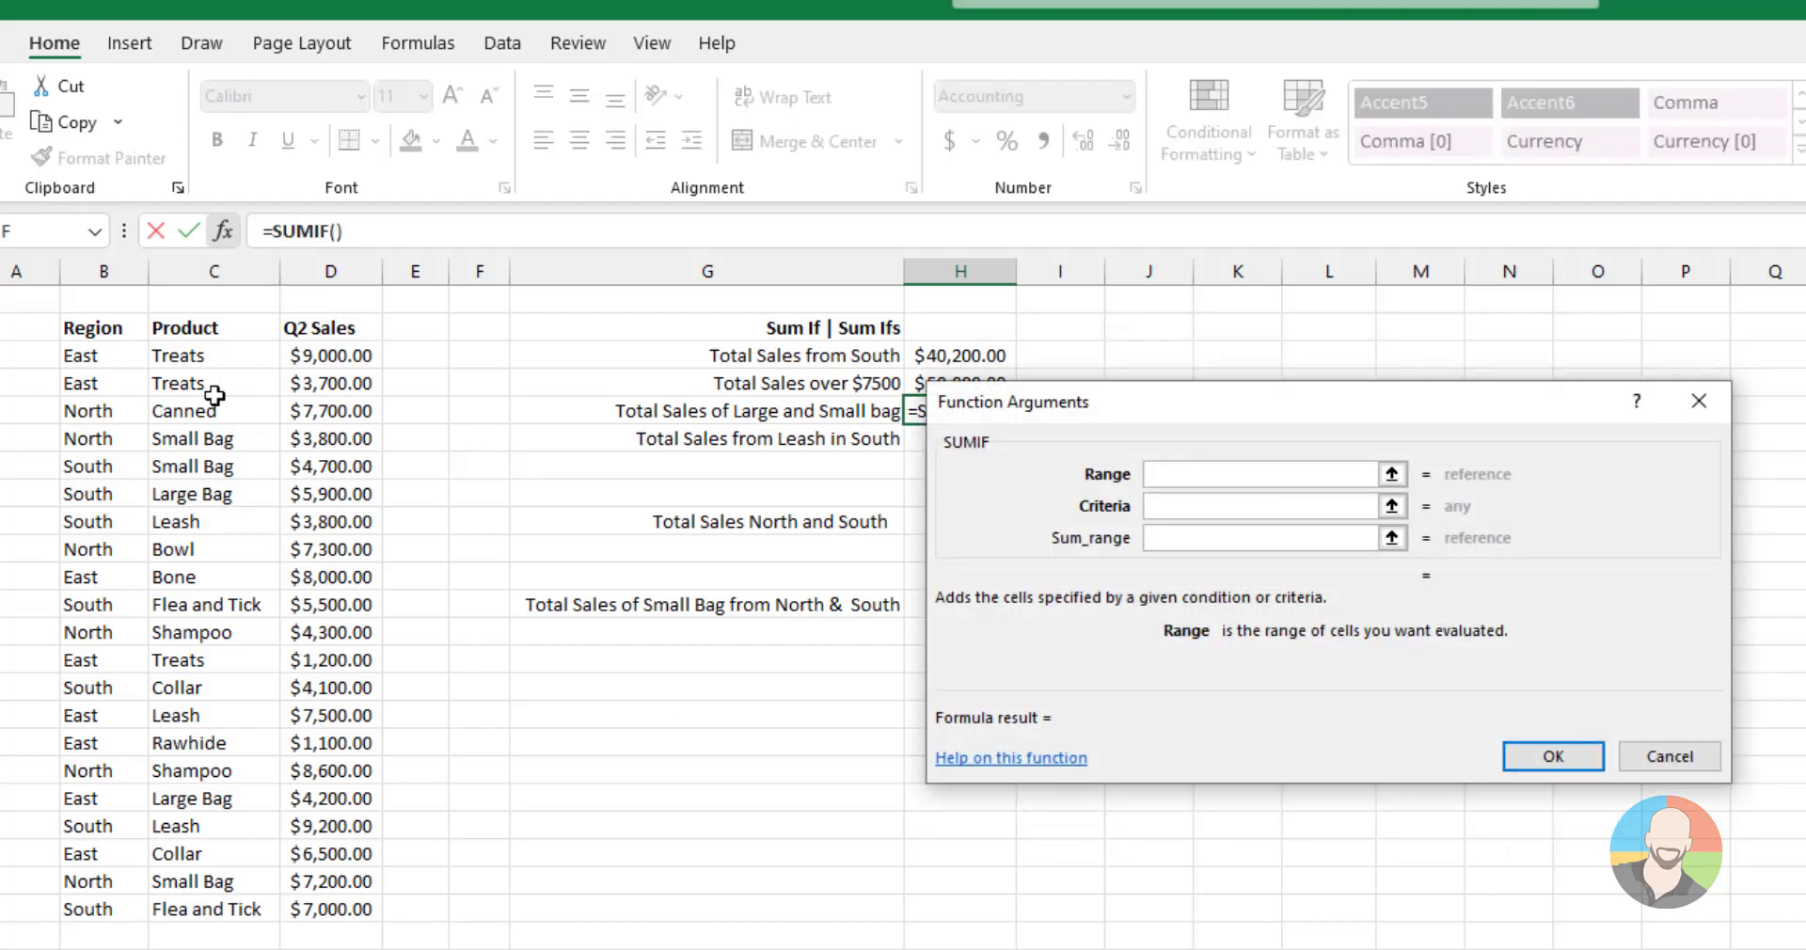
{"action": "left_click_drag", "start_coordinate": [210, 354], "coordinate": [192, 907]}
{"action": "left_click", "coordinate": [1173, 509]}
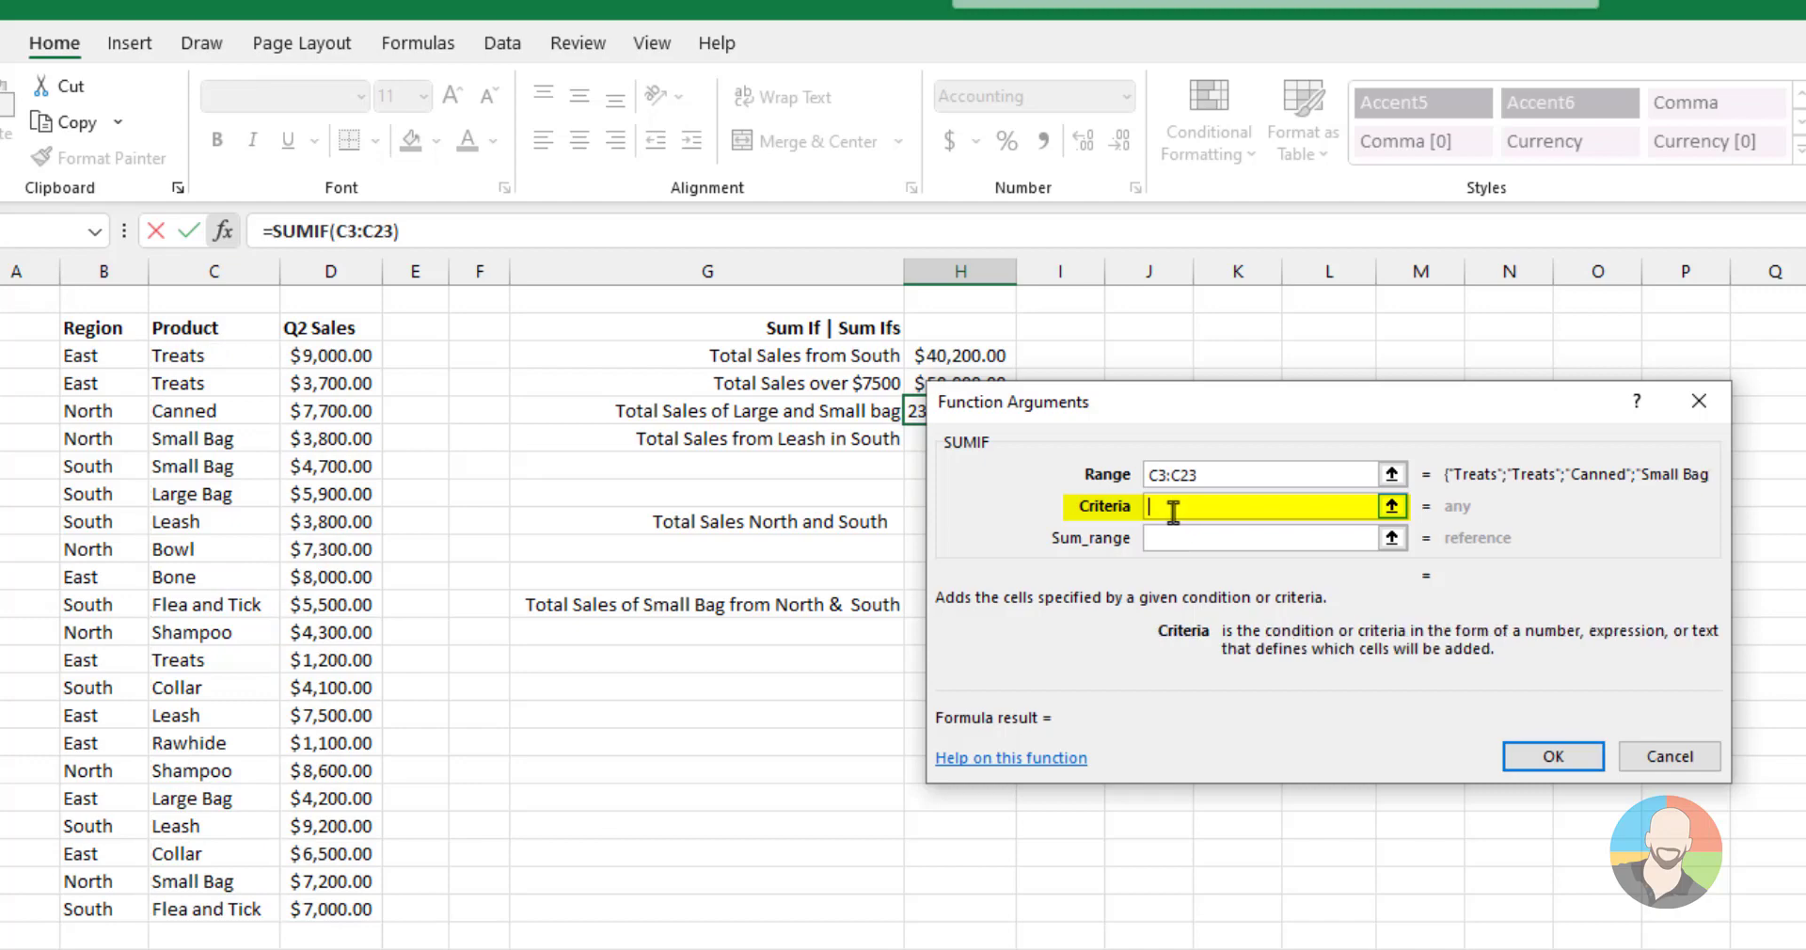
{"action": "type", "text": "* b"}
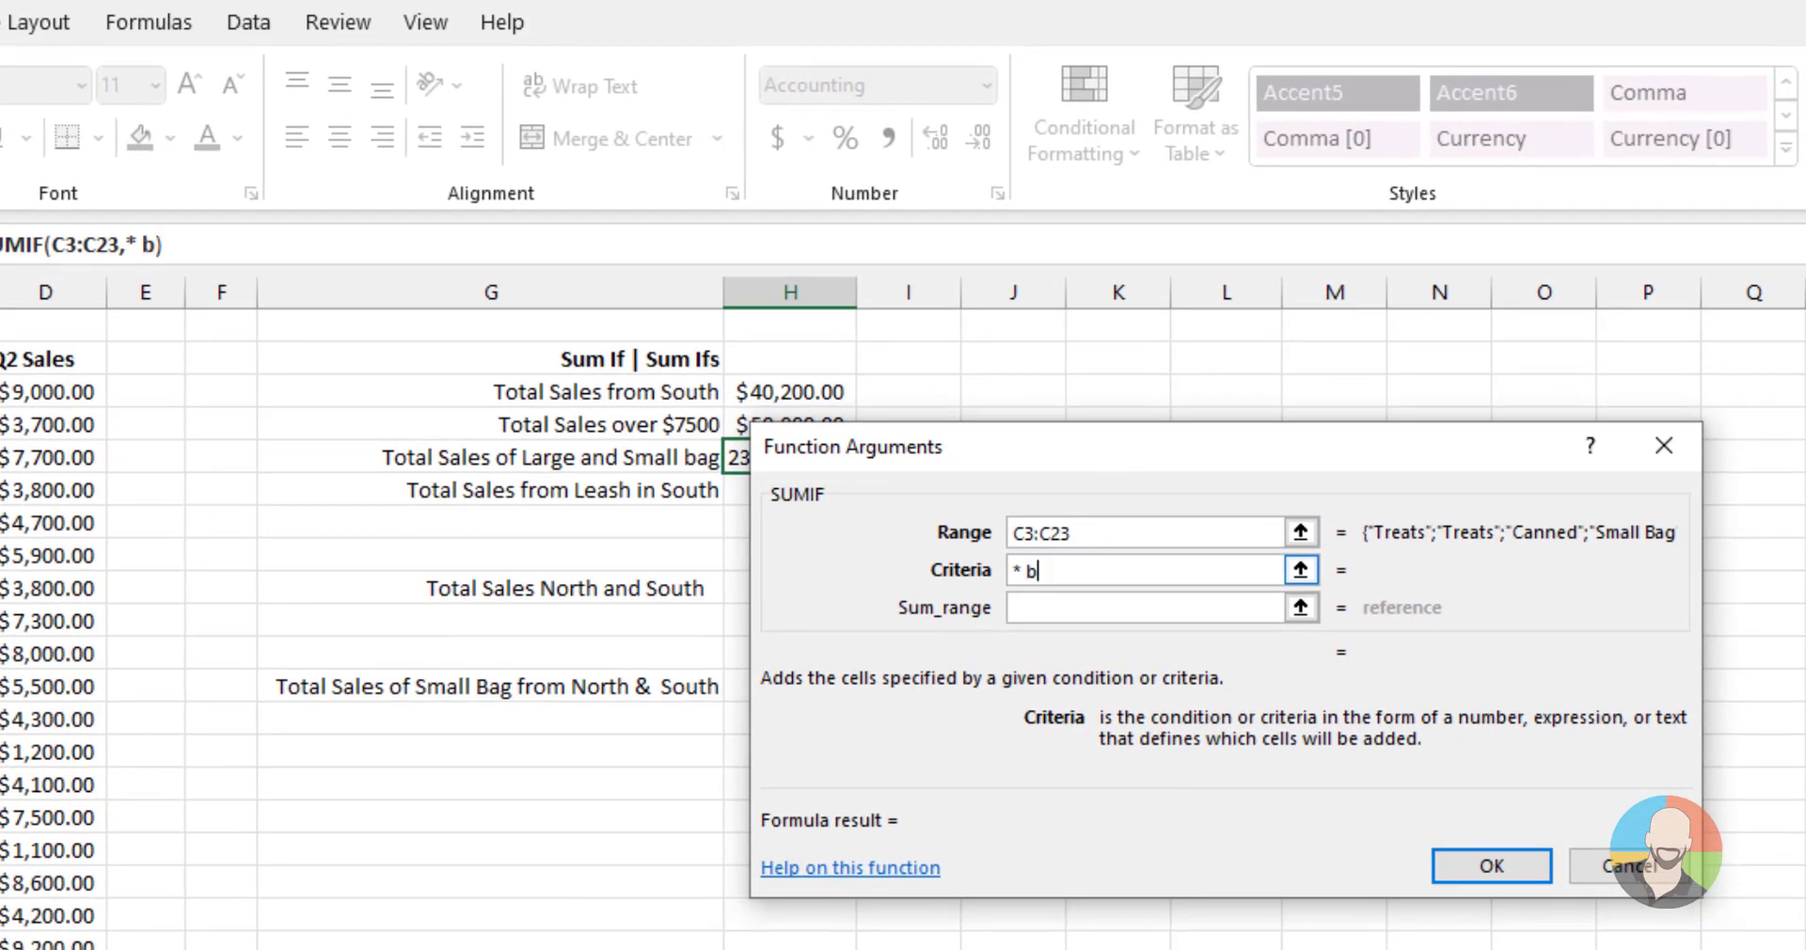
{"action": "type", "text": "ag"}
{"action": "key", "text": "Tab"}
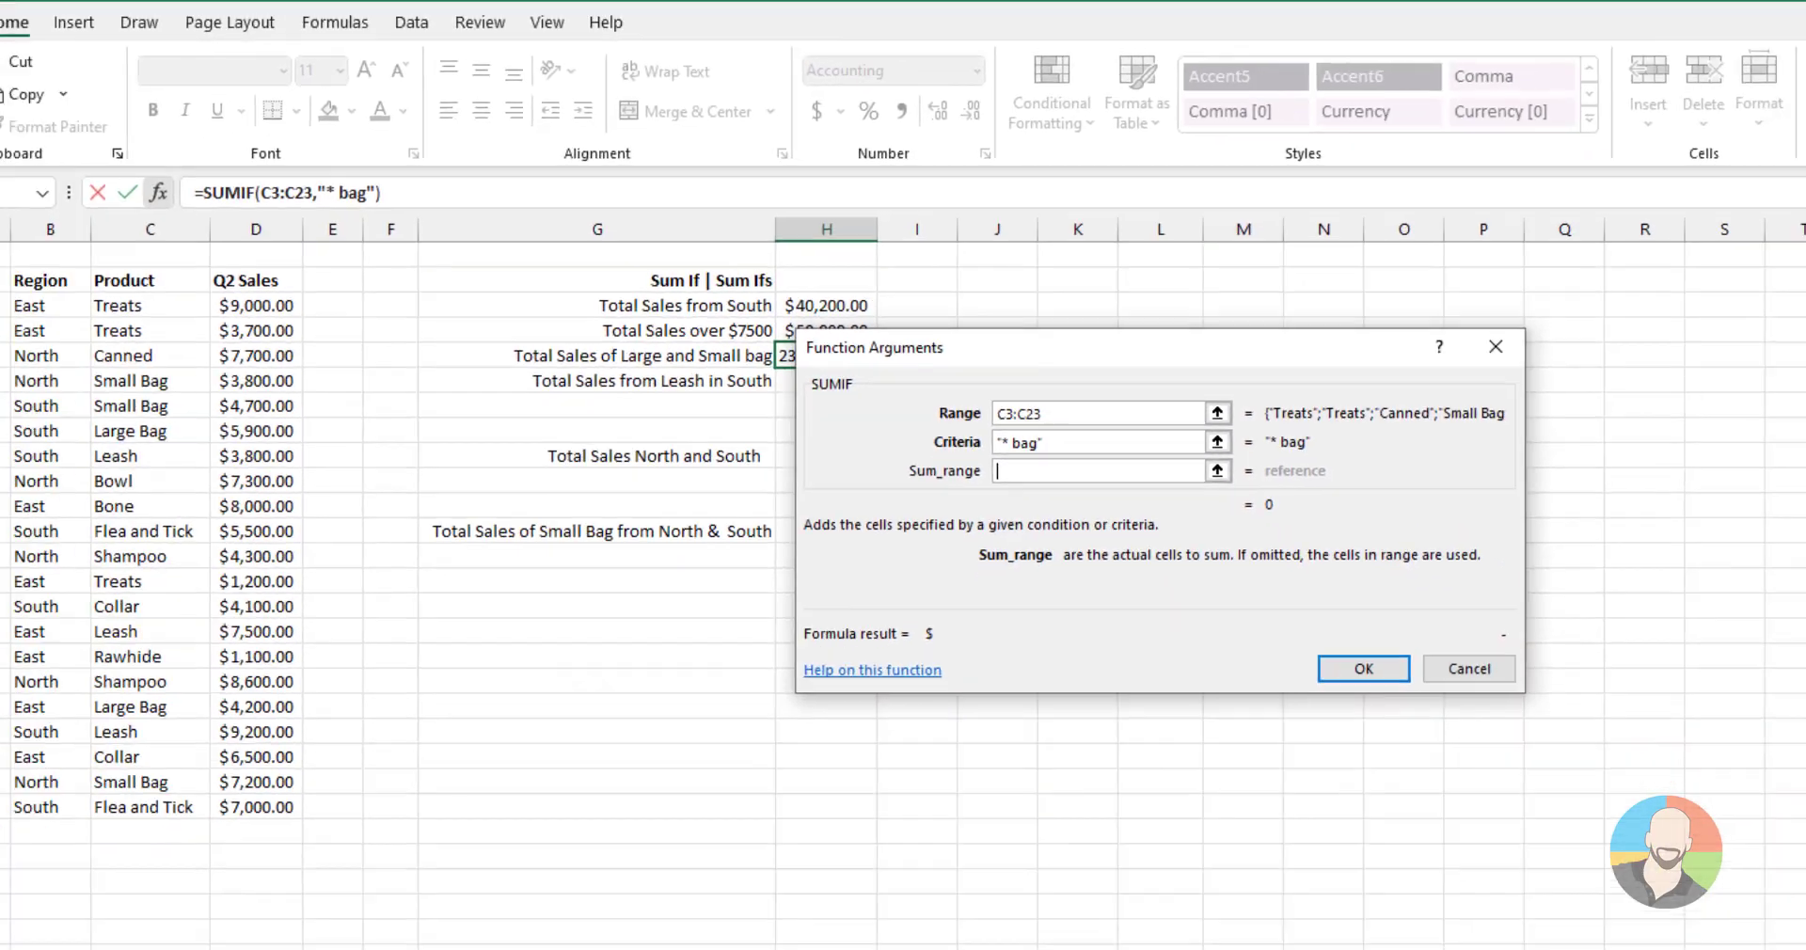
{"action": "left_click_drag", "start_coordinate": [255, 305], "coordinate": [295, 811]}
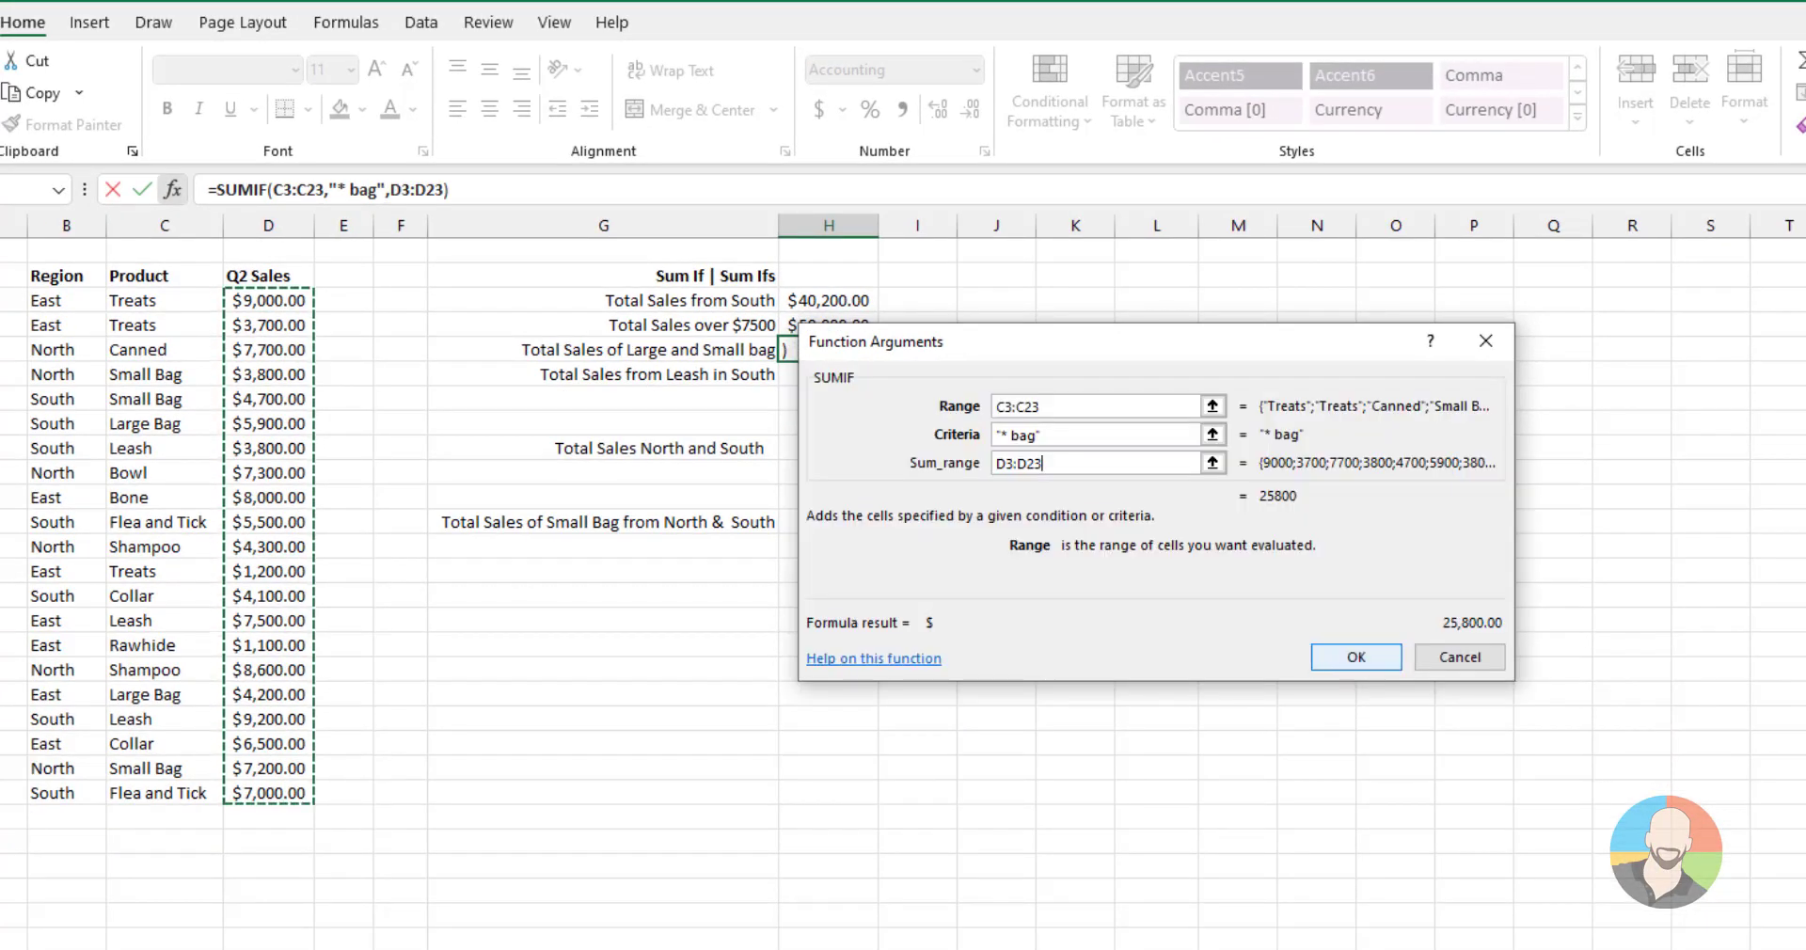
{"action": "key", "text": "Return"}
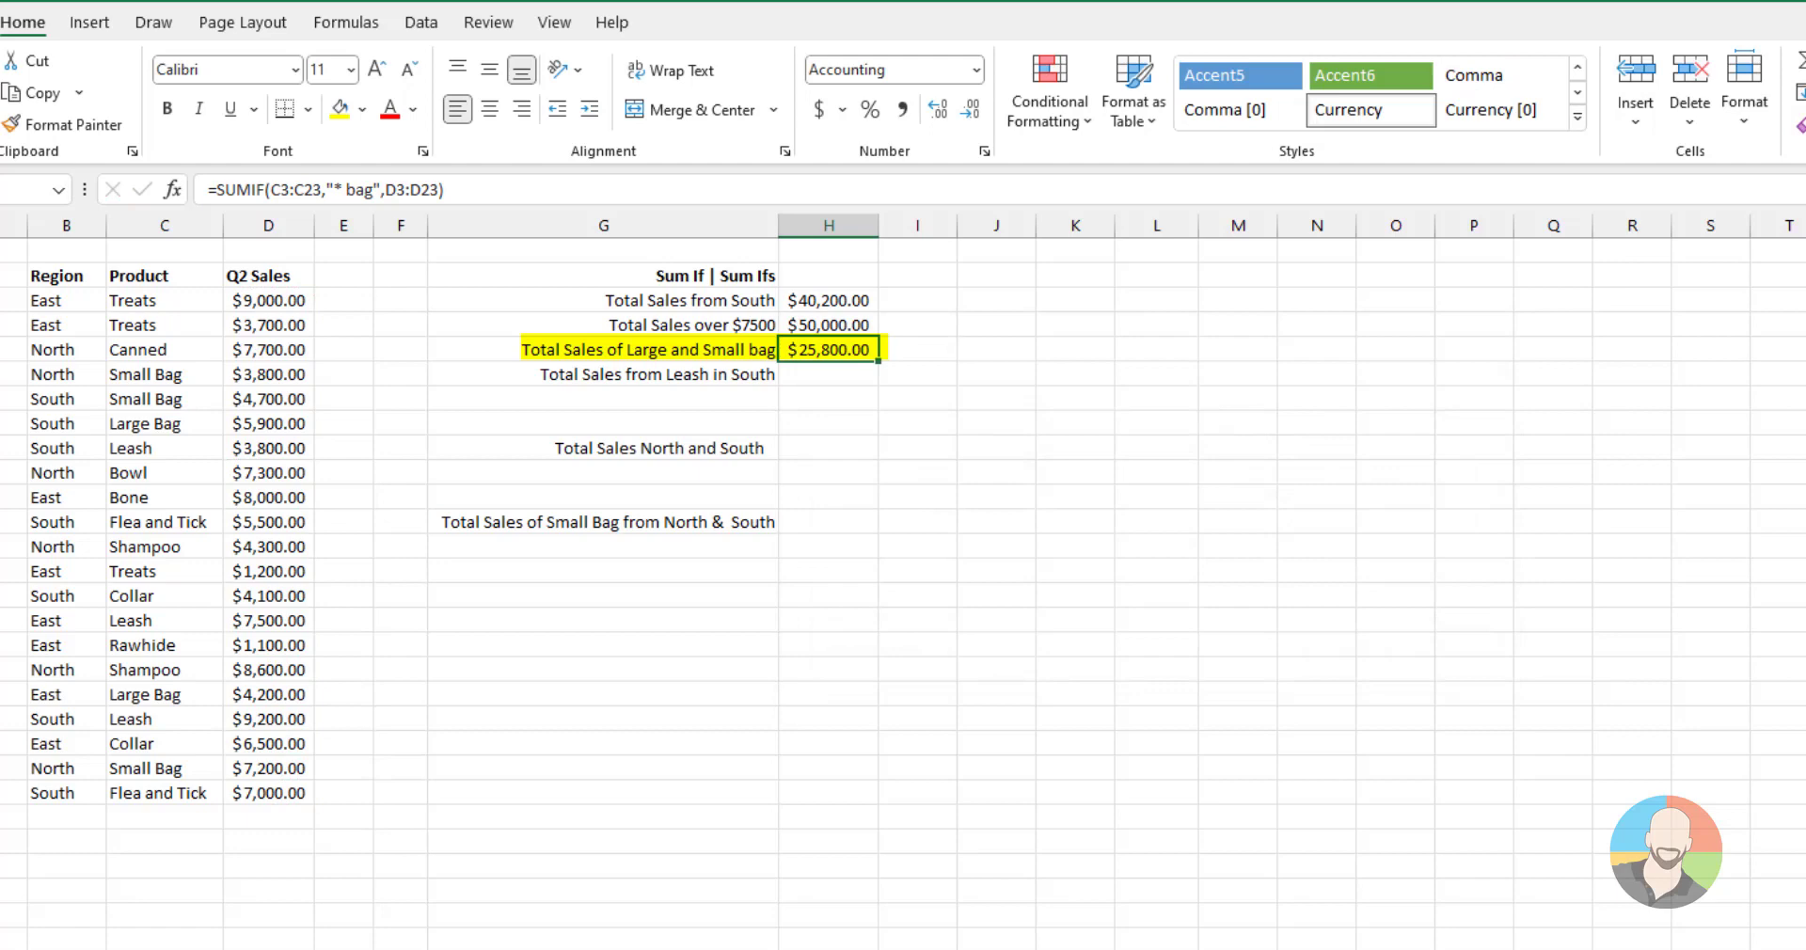
{"action": "key", "text": "Down"}
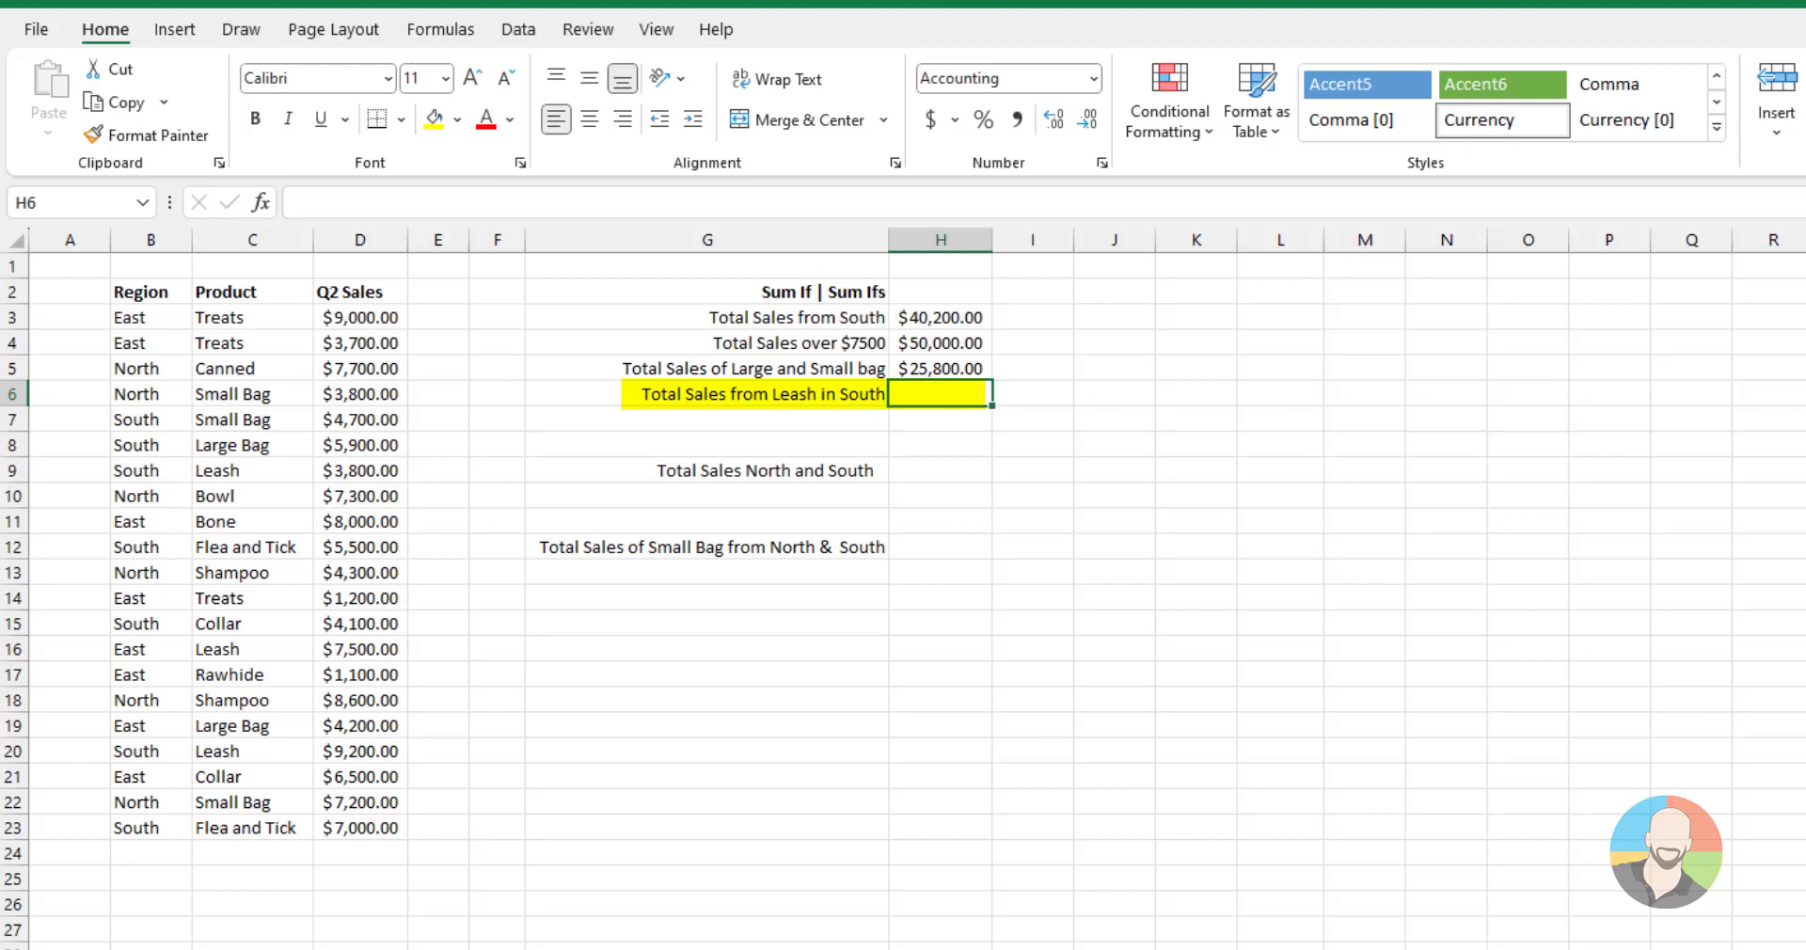
- Start a SUMIFS formula in H6 with sum range D3:D23
{"action": "left_click", "coordinate": [263, 202]}
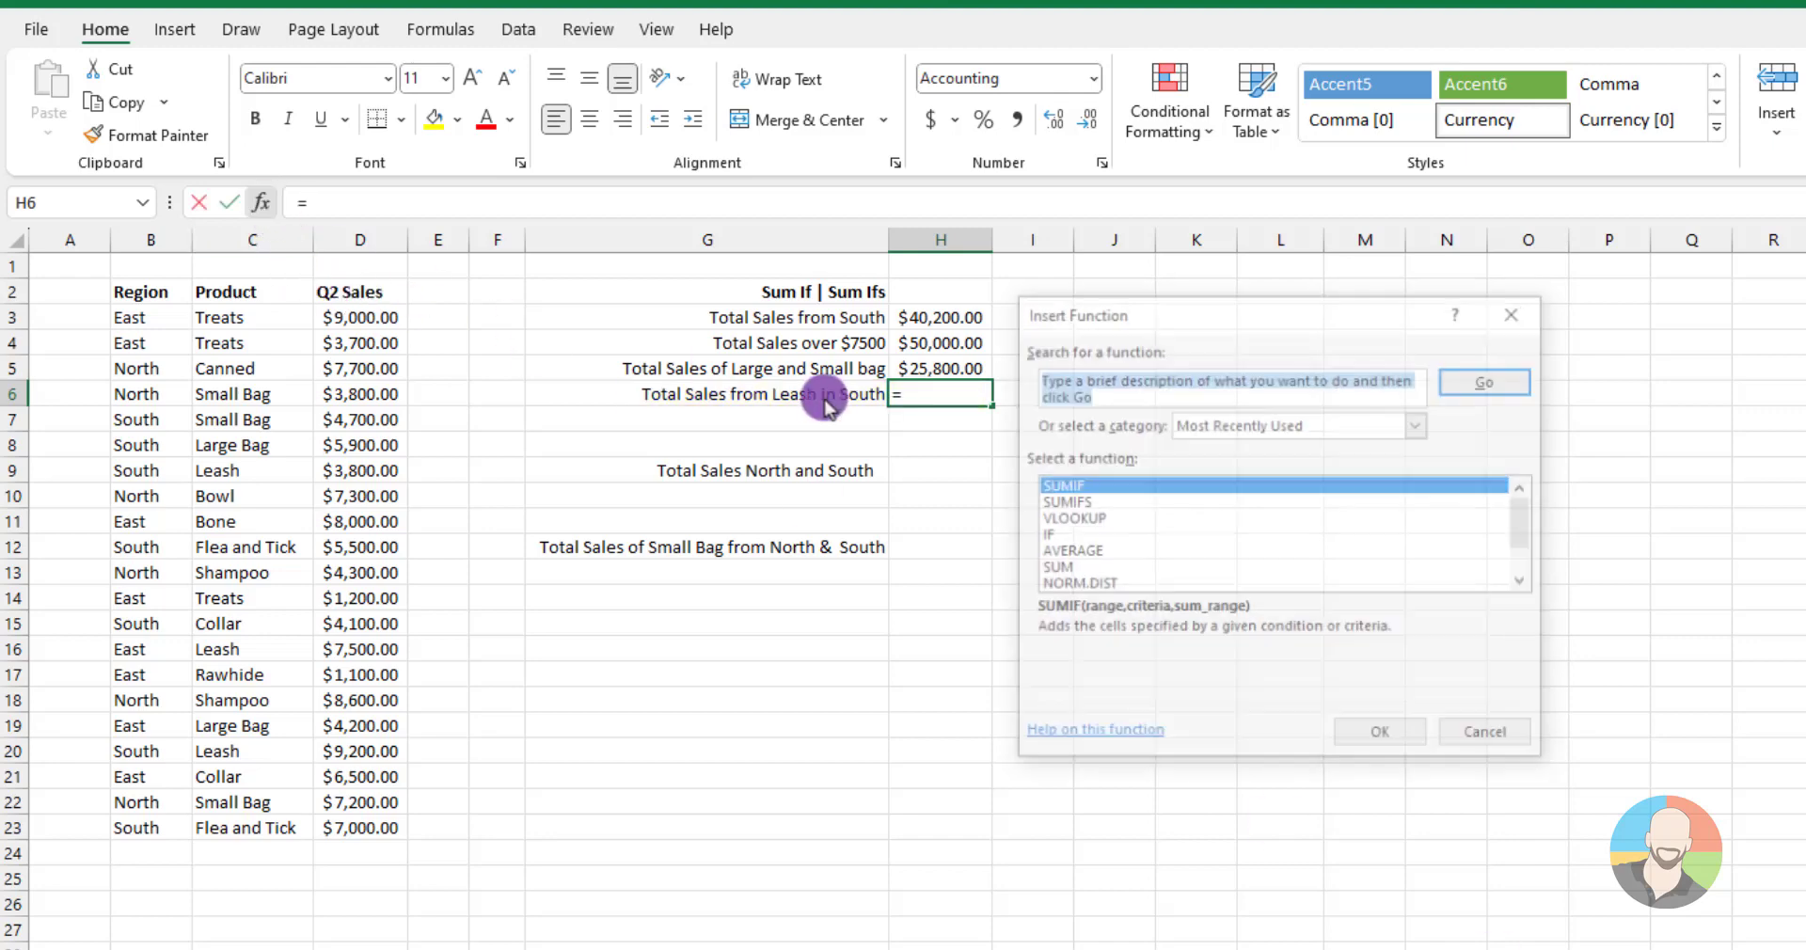
{"action": "type", "text": "sumif"}
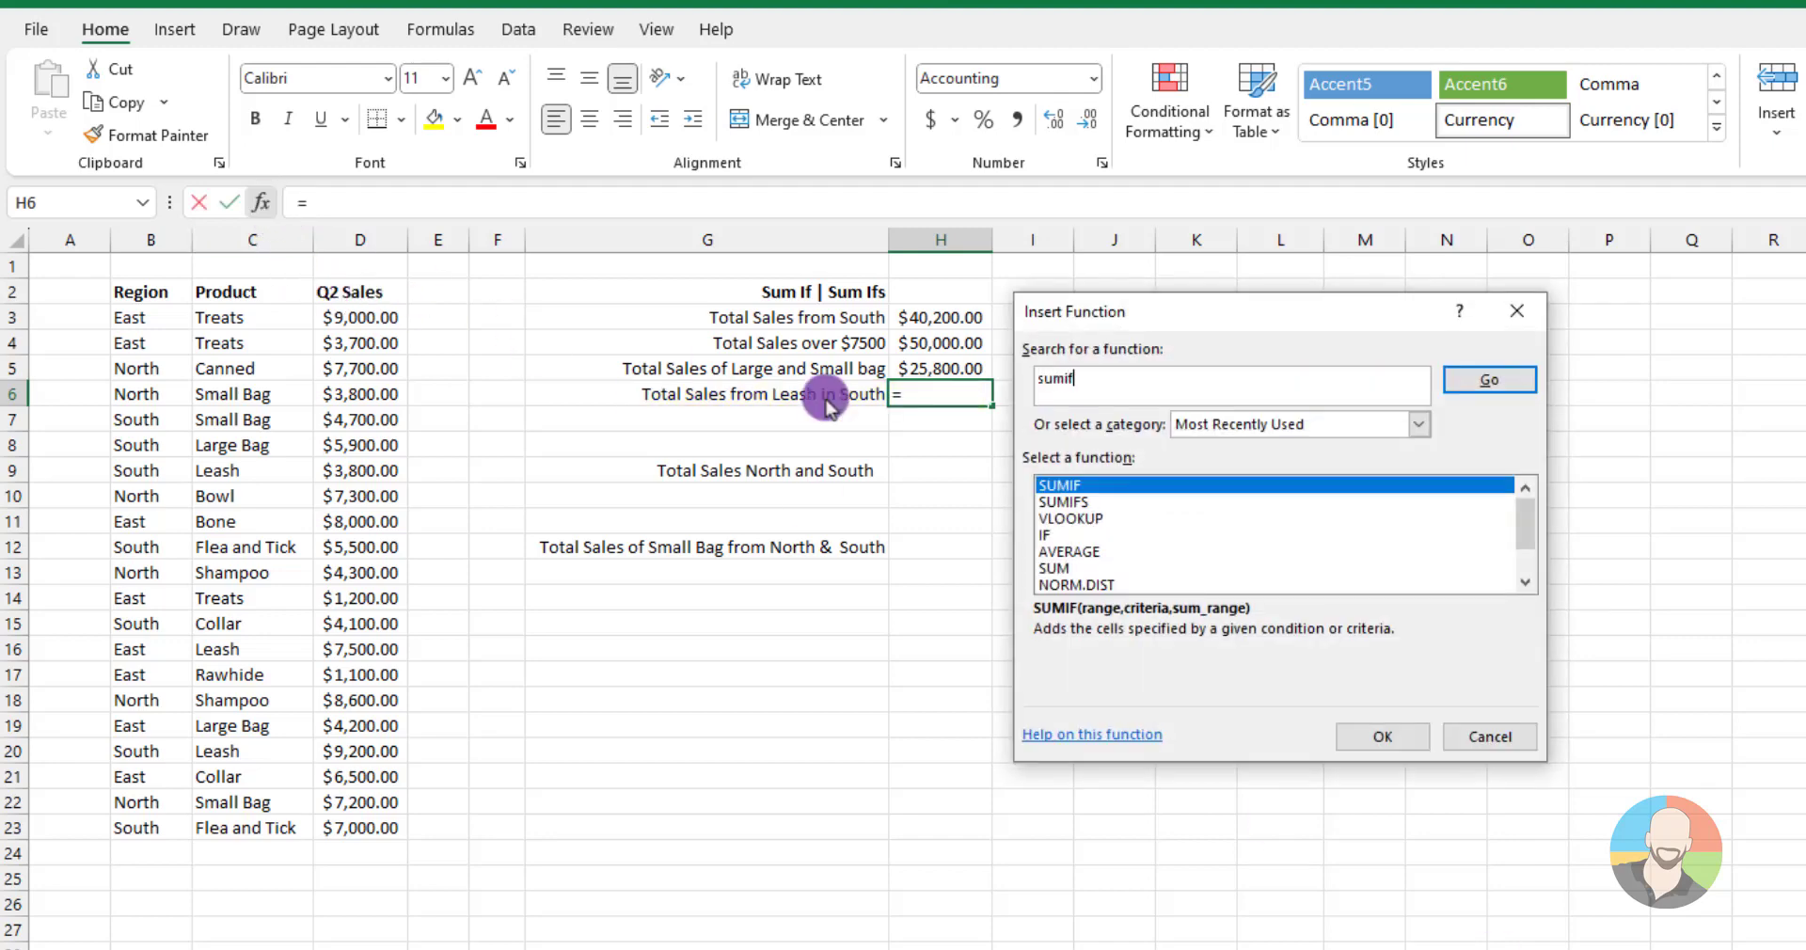
{"action": "key", "text": "Return"}
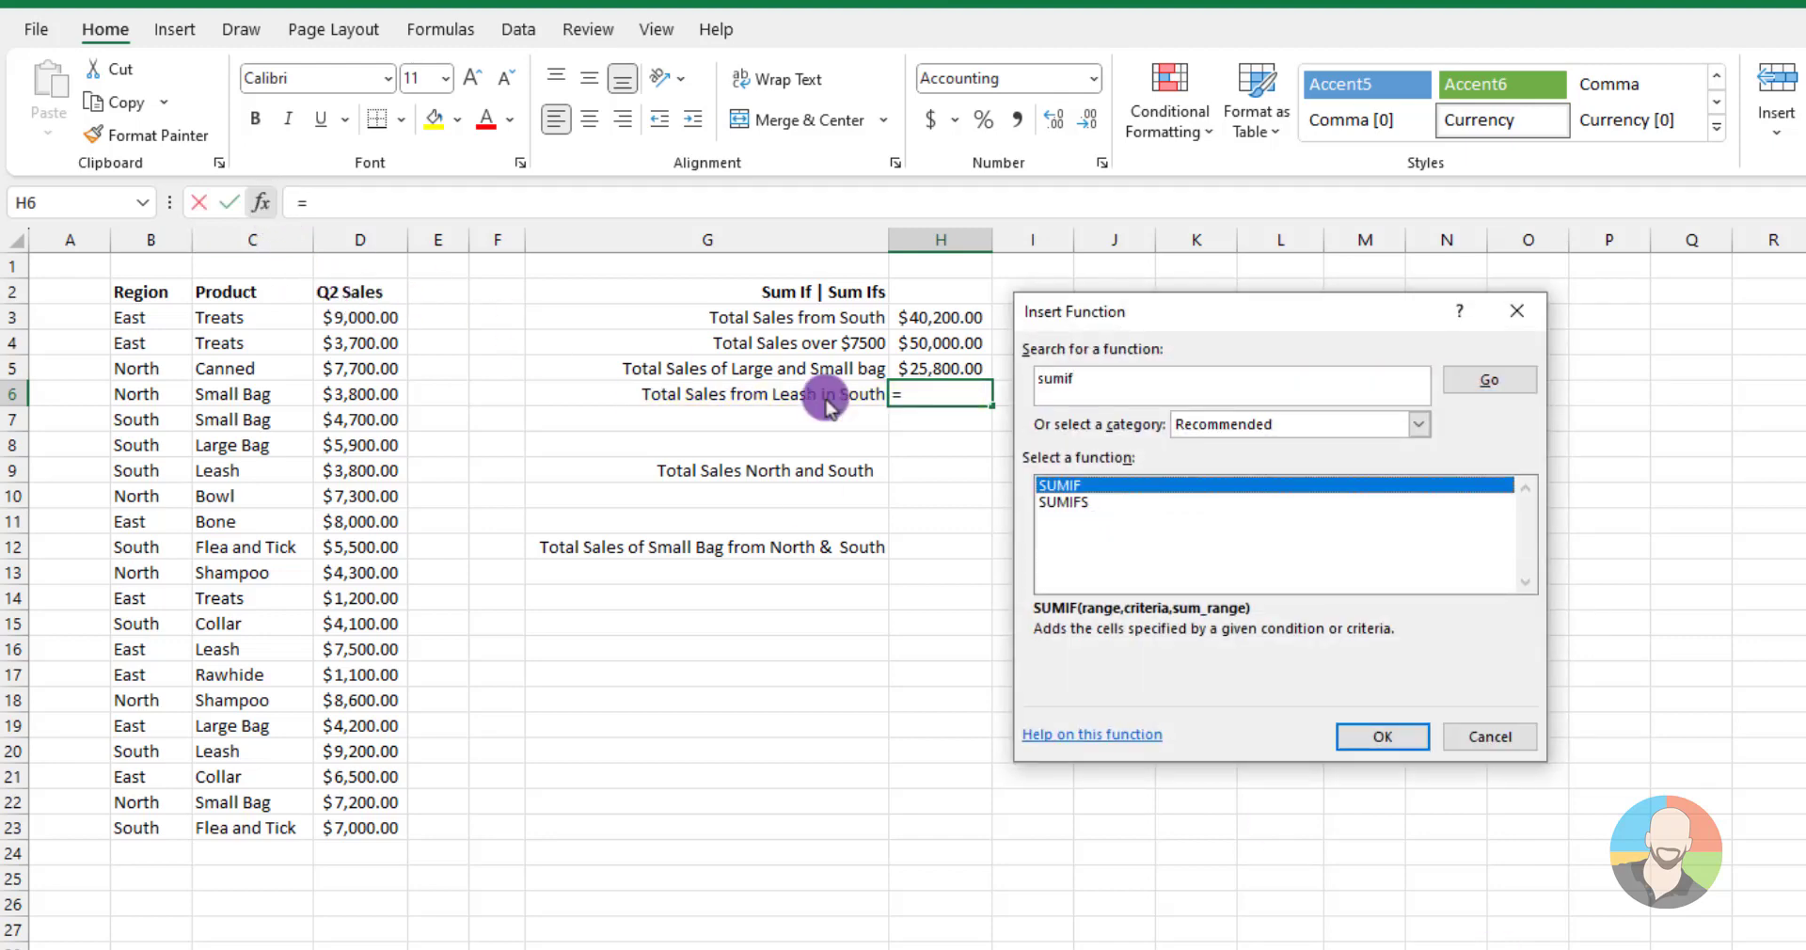
{"action": "left_click", "coordinate": [1061, 503]}
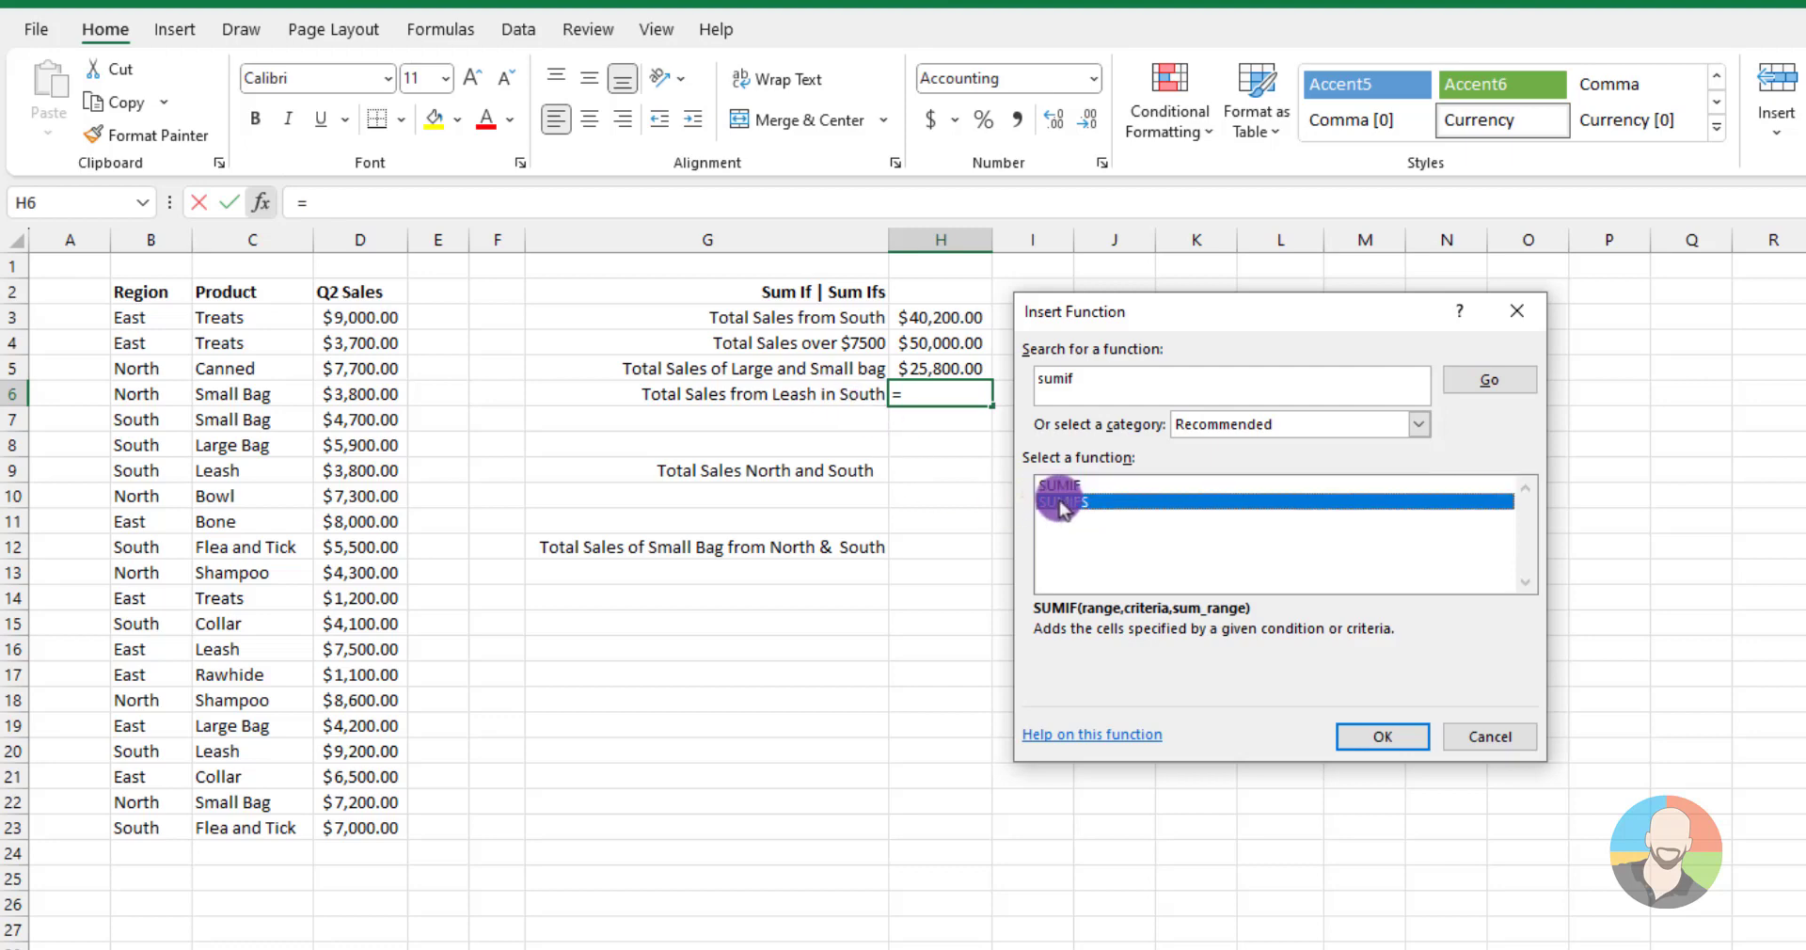
{"action": "left_click", "coordinate": [1392, 738]}
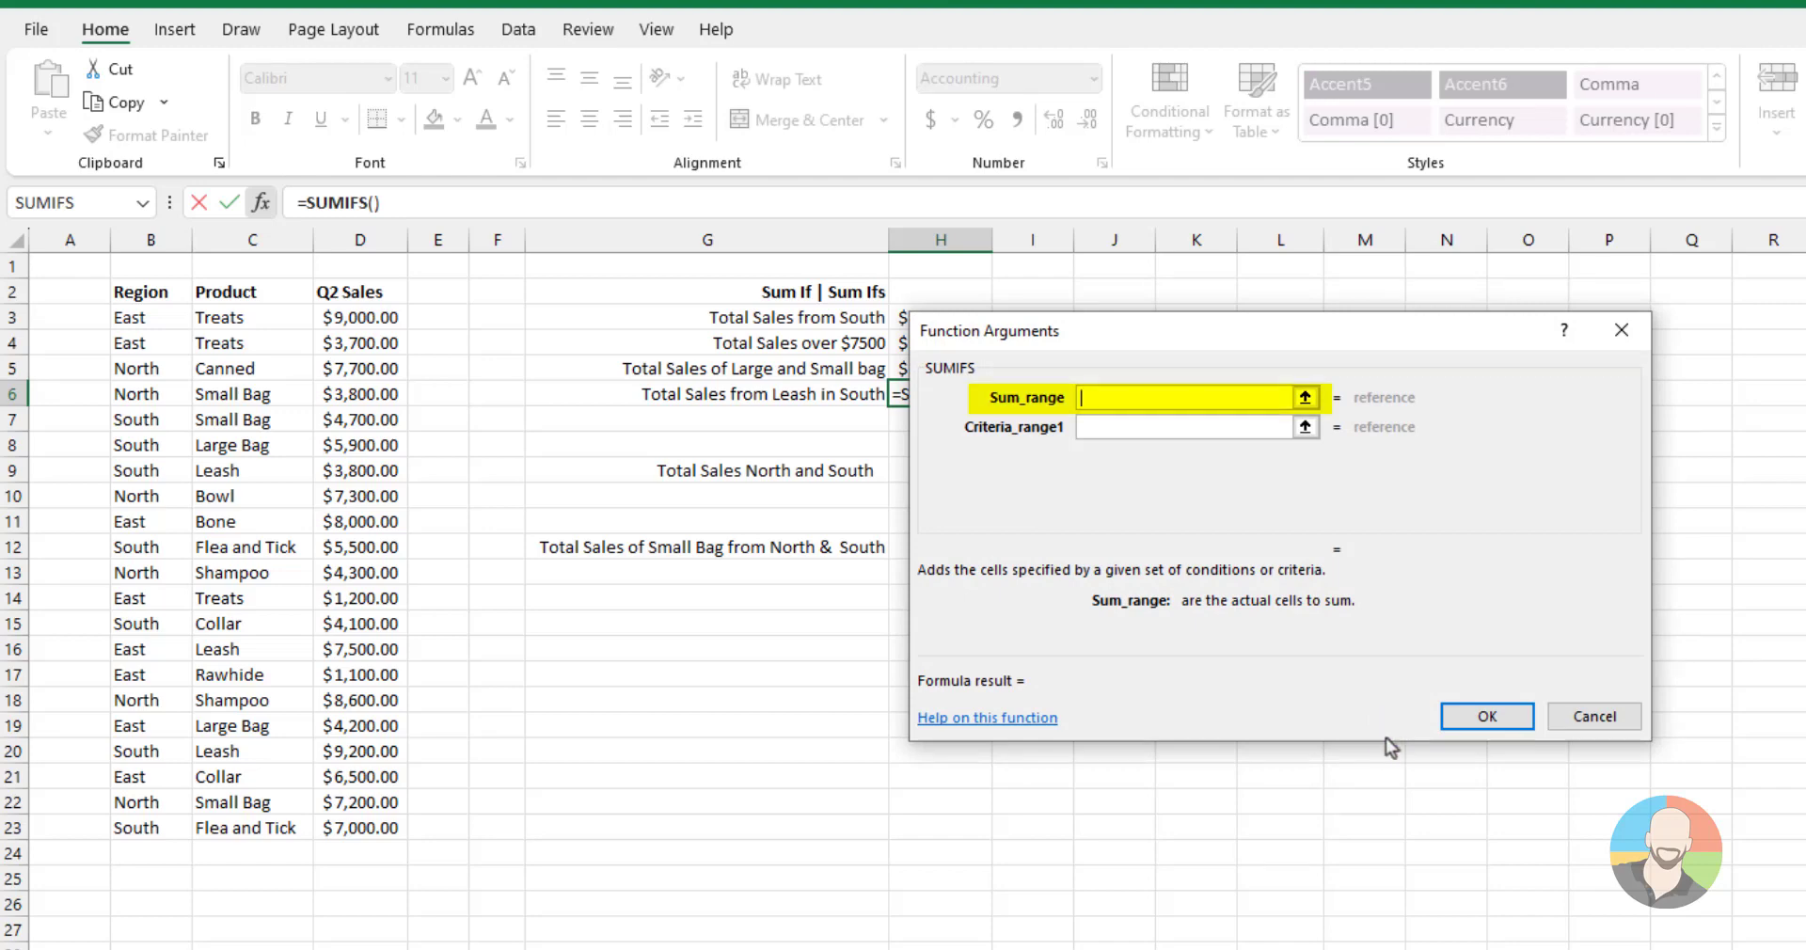
{"action": "left_click", "coordinate": [371, 317]}
{"action": "left_click_drag", "start_coordinate": [371, 317], "coordinate": [362, 827]}
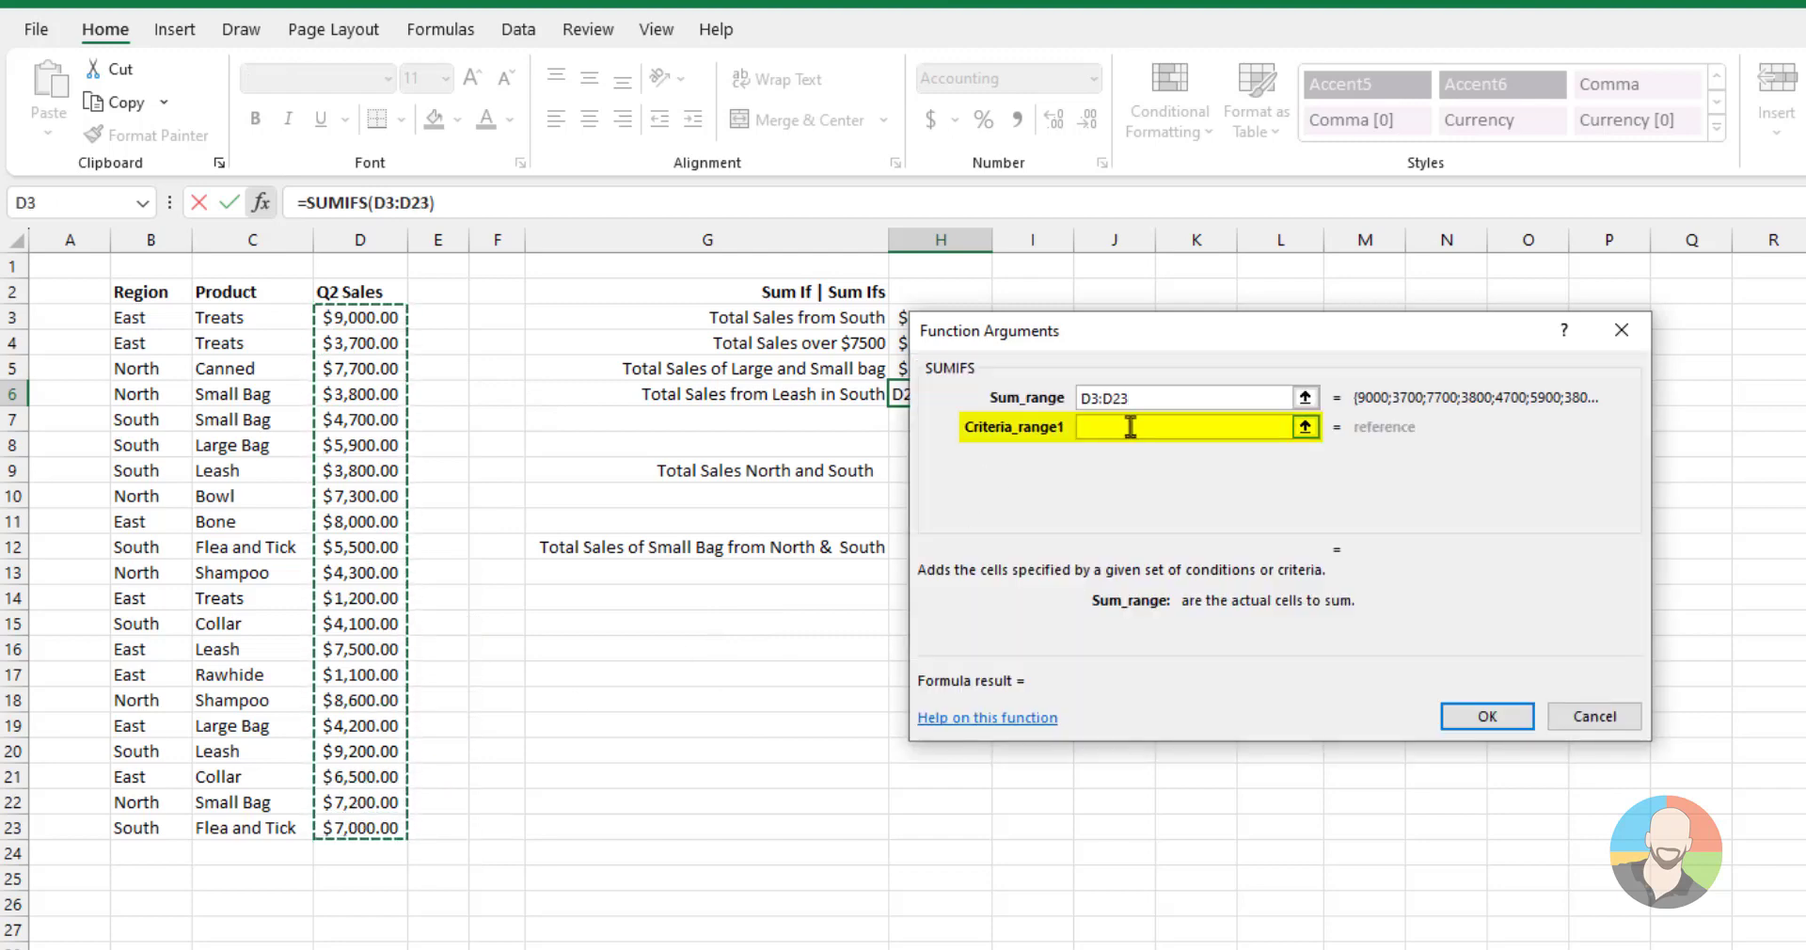
- Add criteria B3:B23 = South and C3:C23 = Leash, returning $13,000.00
{"action": "key", "text": "Tab"}
{"action": "left_click_drag", "start_coordinate": [131, 317], "coordinate": [151, 825]}
{"action": "left_click", "coordinate": [1098, 457]}
{"action": "type", "text": "South"}
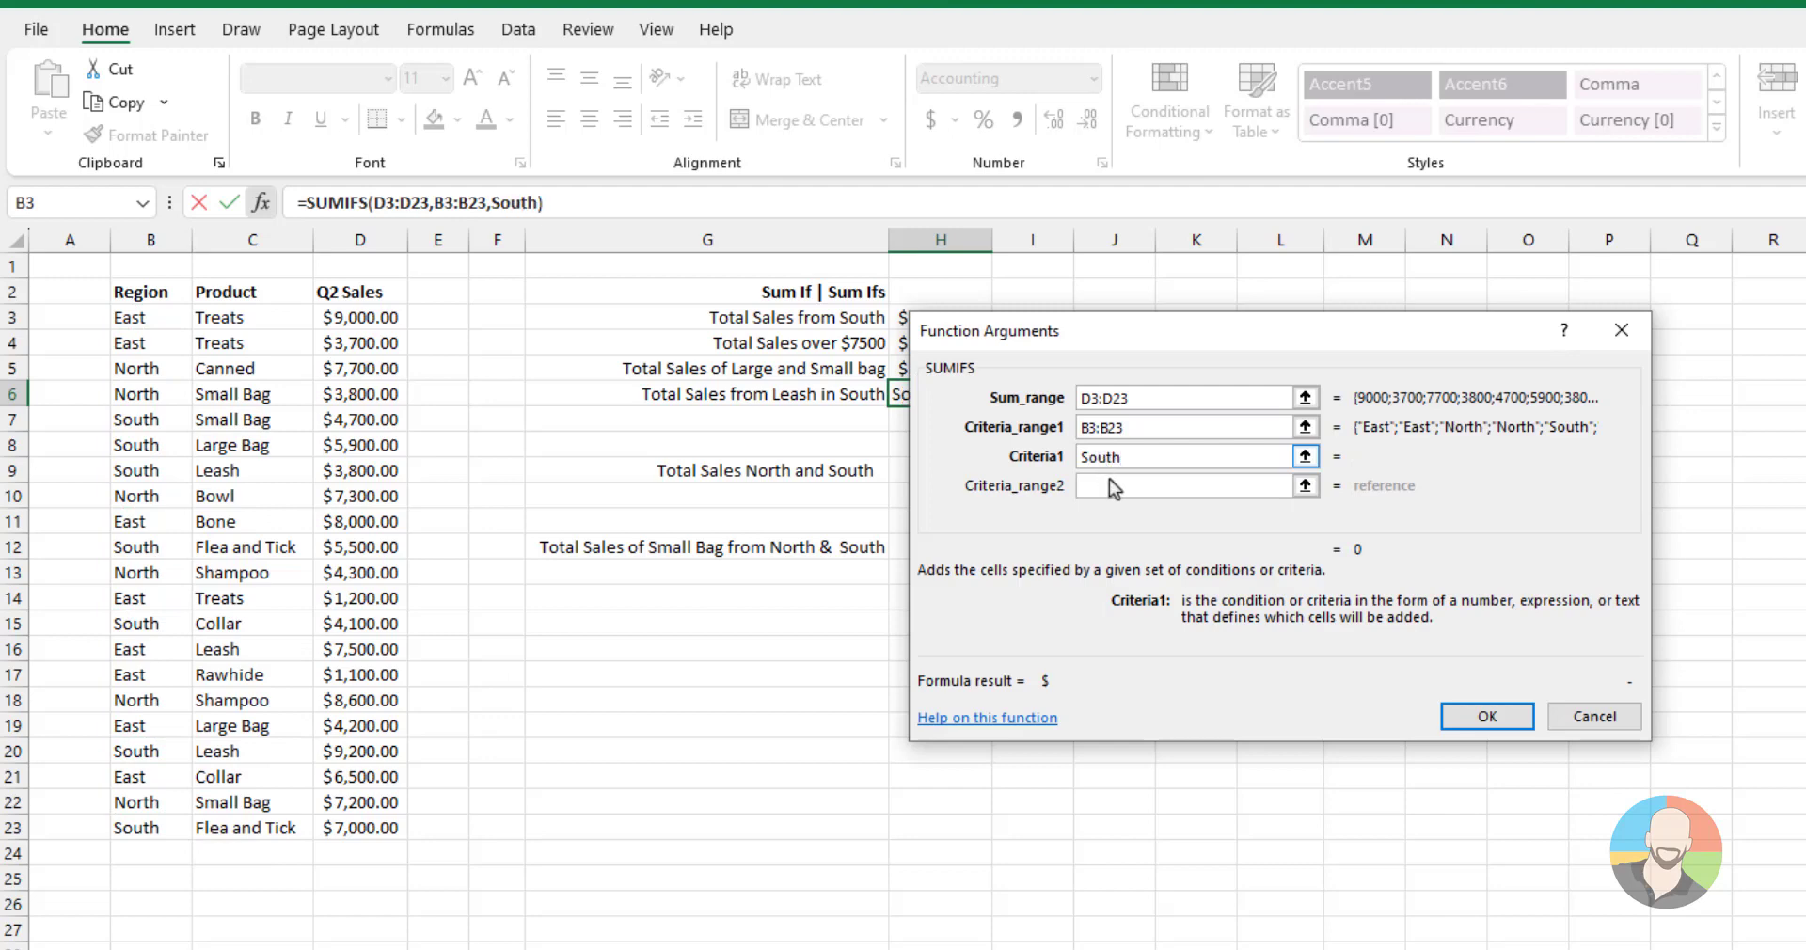
{"action": "key", "text": "Tab"}
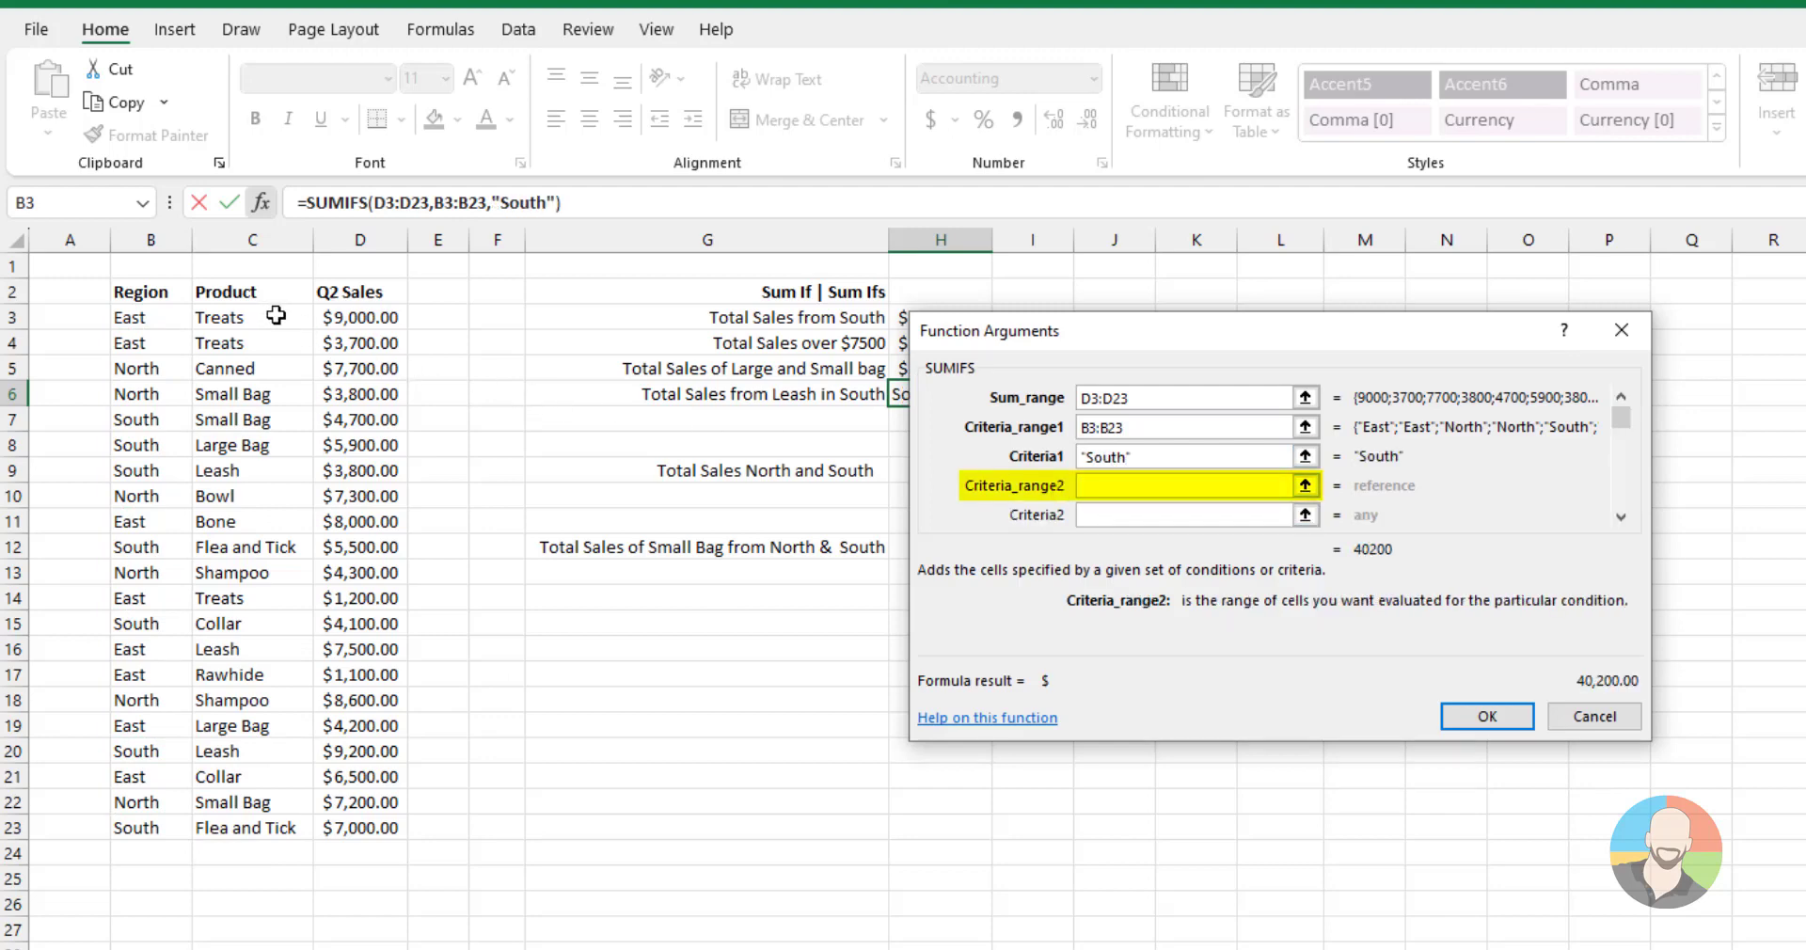
{"action": "left_click_drag", "start_coordinate": [276, 315], "coordinate": [235, 827]}
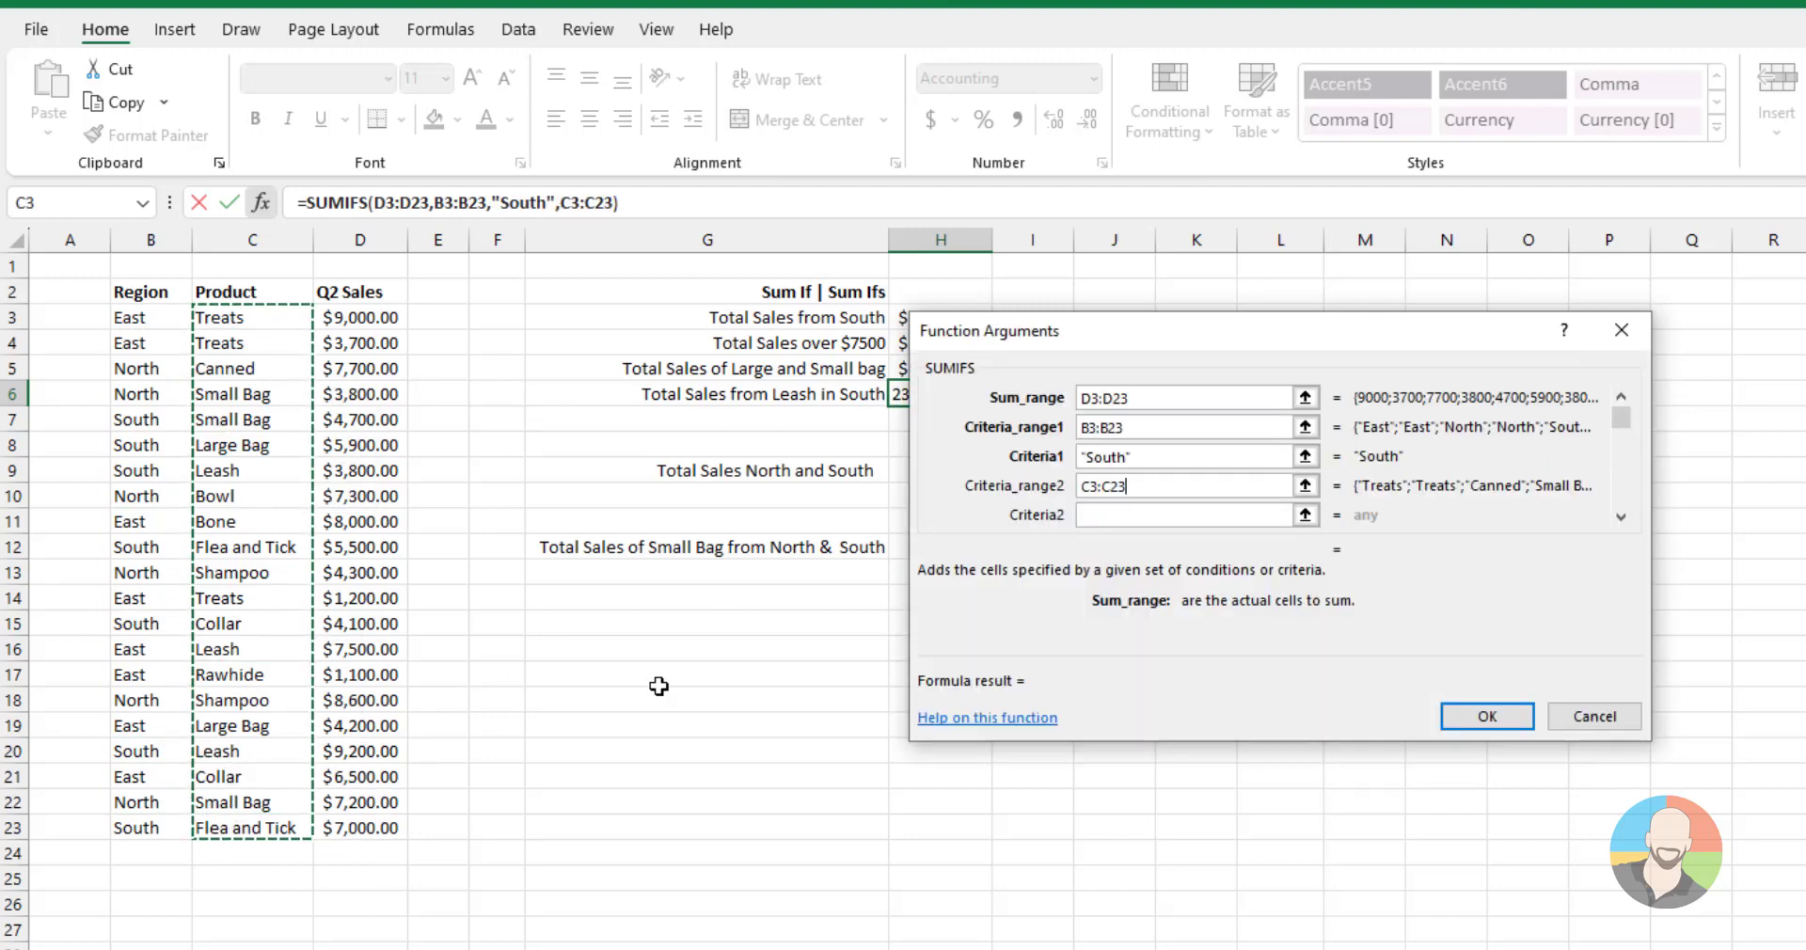
{"action": "left_click", "coordinate": [1104, 518]}
{"action": "type", "text": "Leas"}
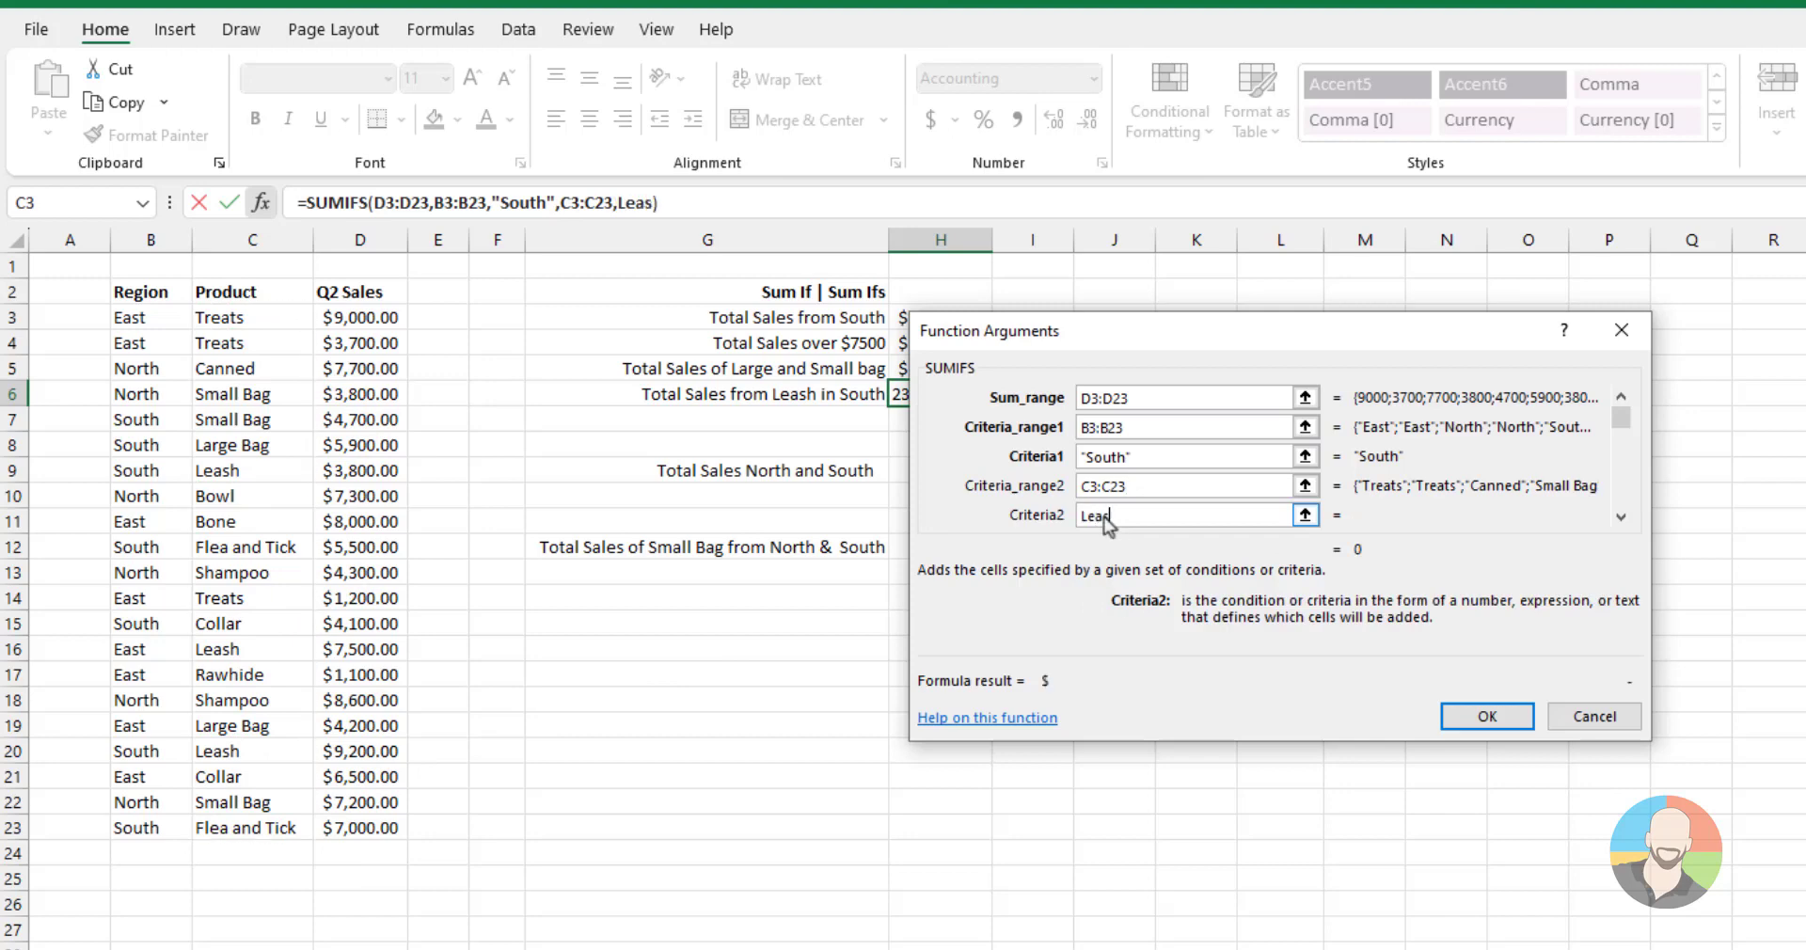
{"action": "type", "text": "h"}
{"action": "left_click", "coordinate": [1487, 717]}
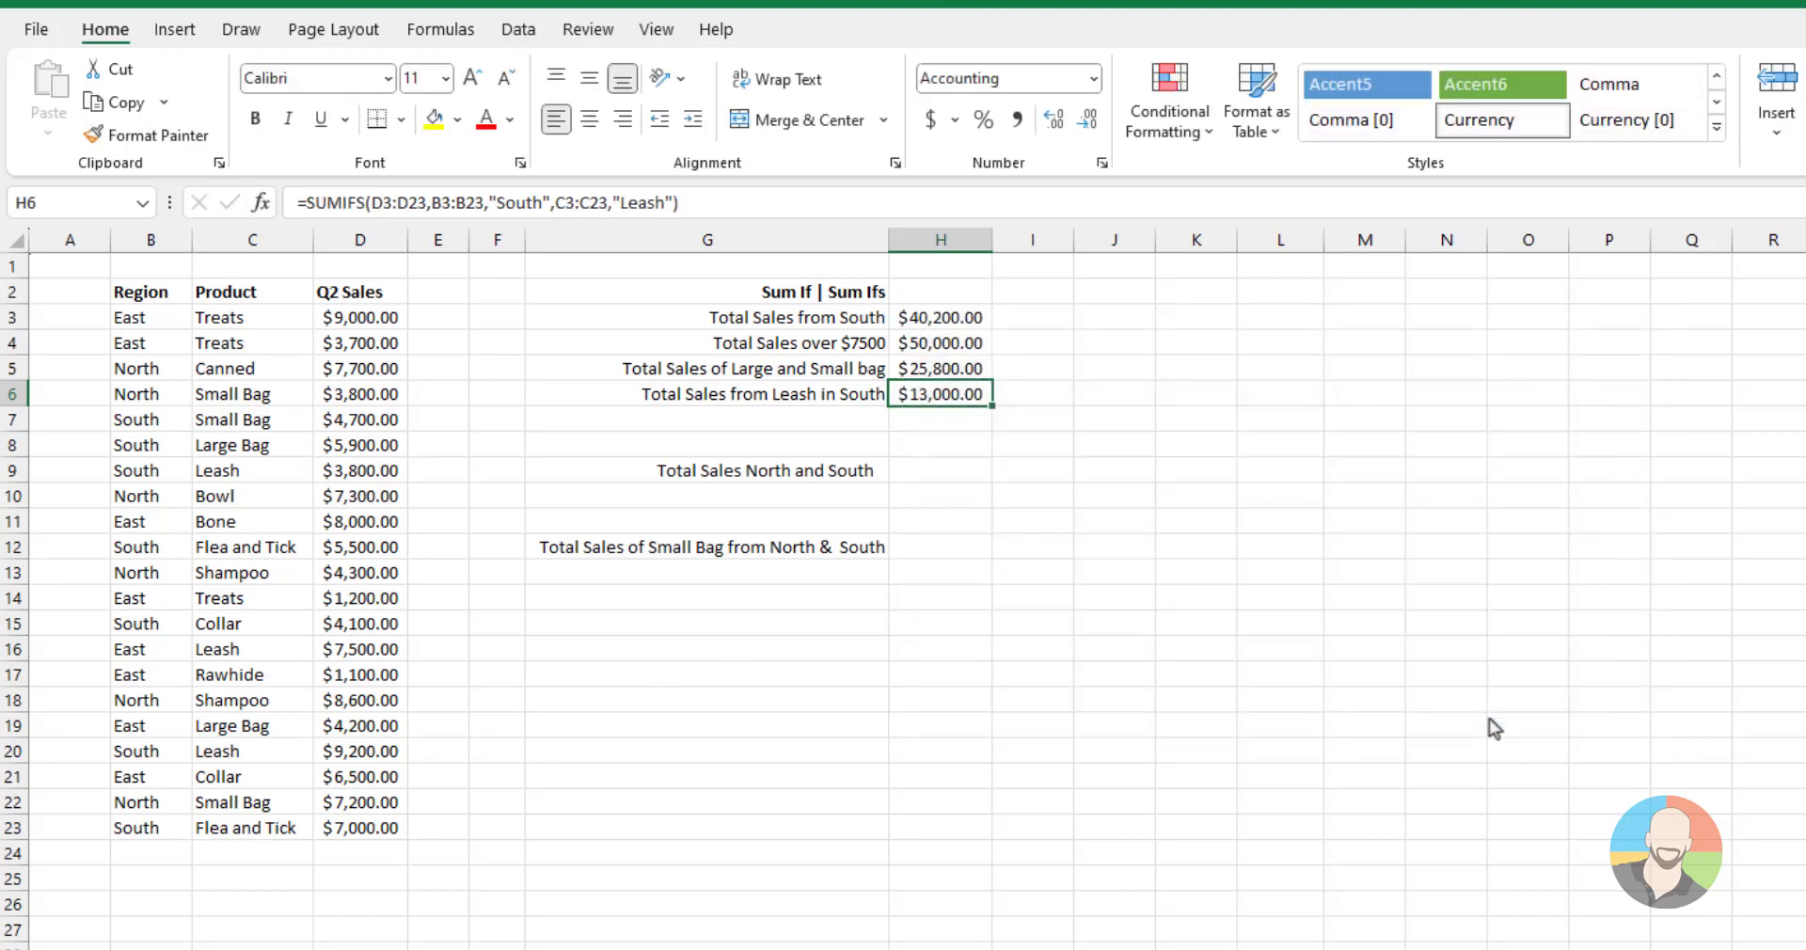
{"action": "left_click", "coordinate": [1483, 753]}
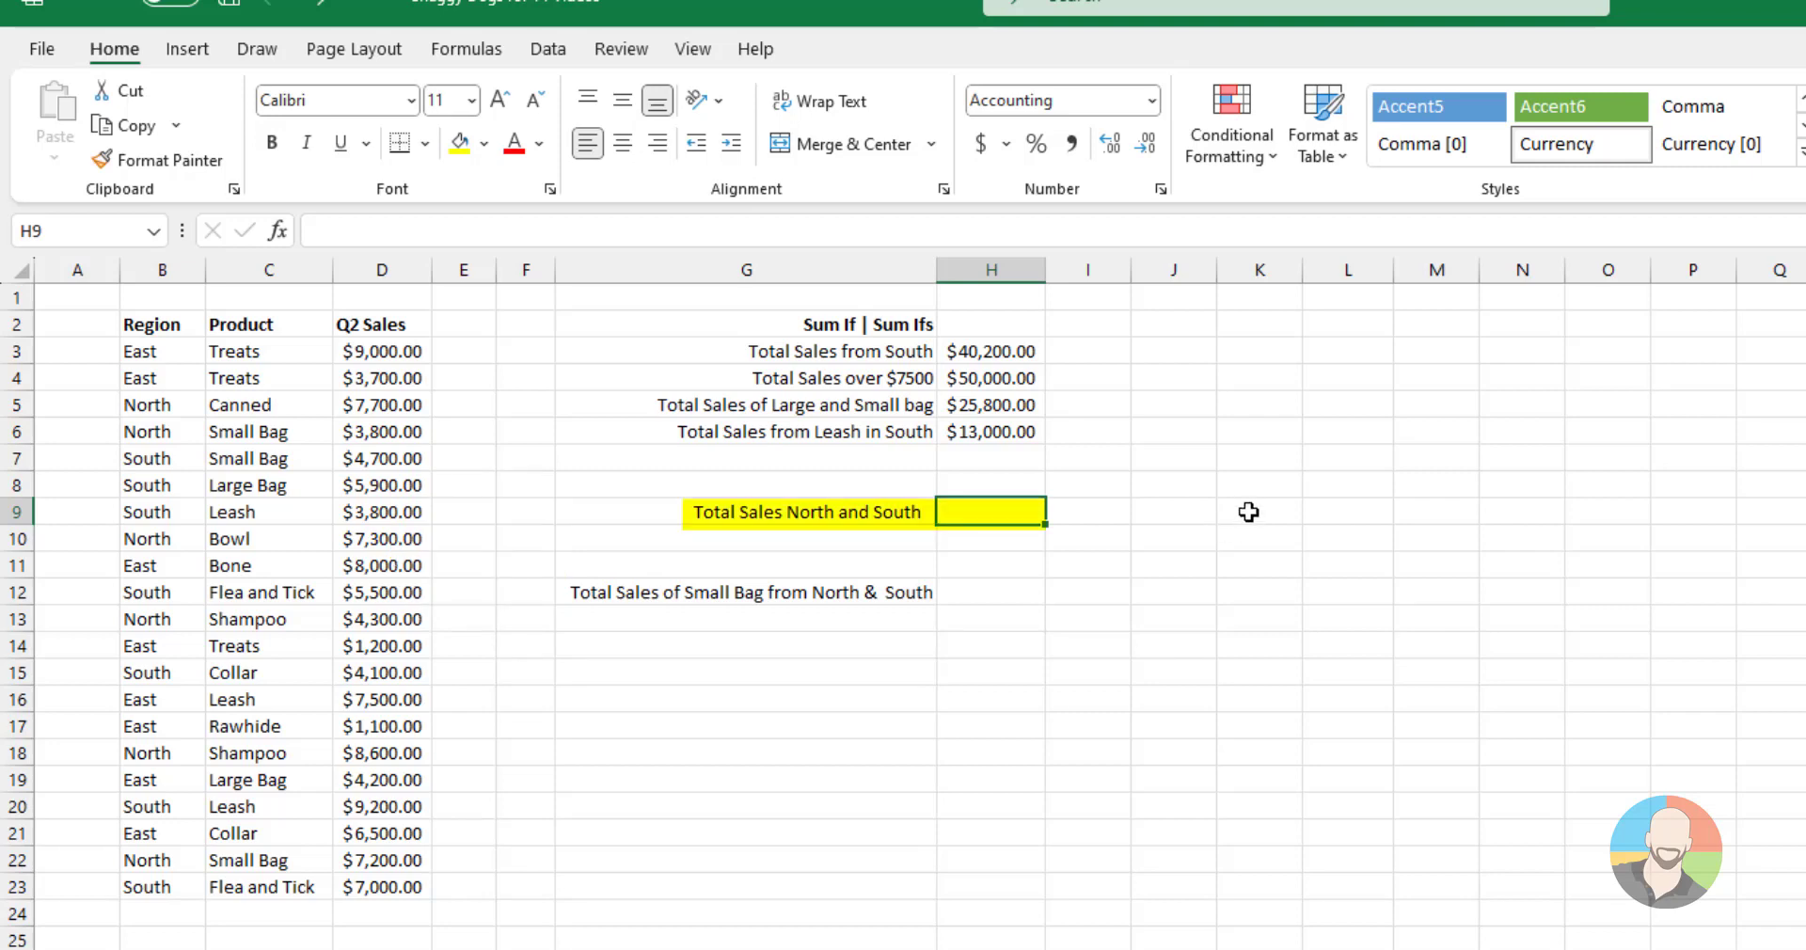
{"action": "left_click", "coordinate": [1251, 511]}
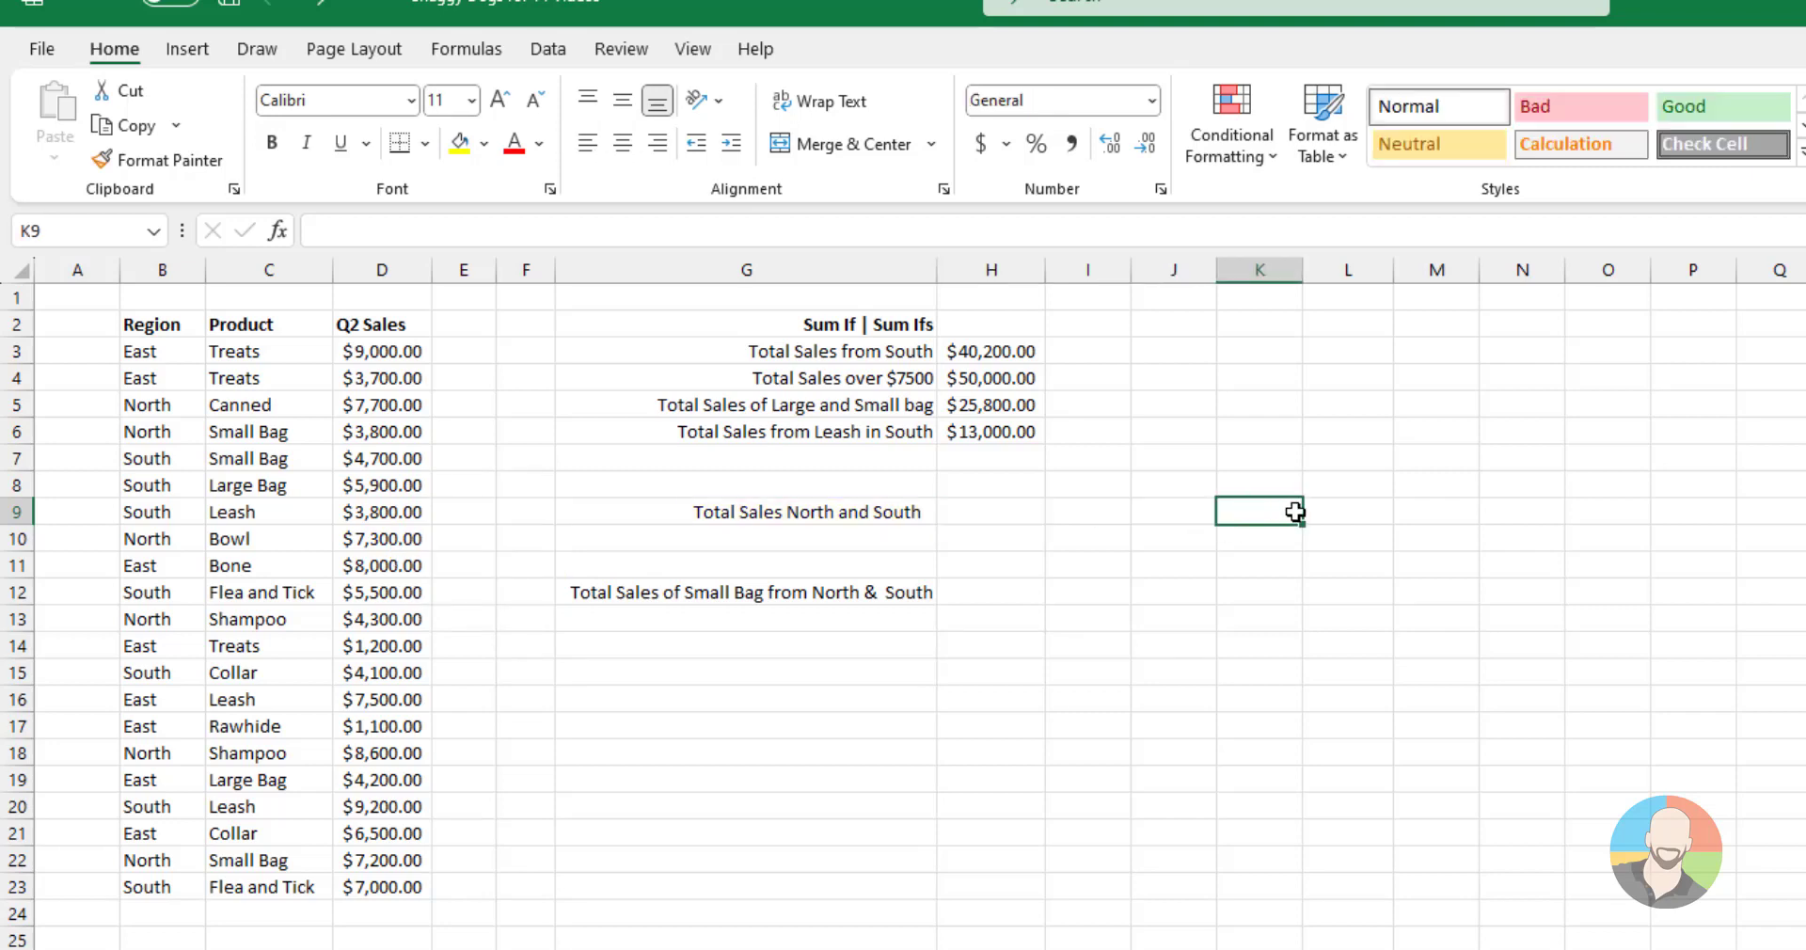
- Start a SUMIFS in H9 with sum range D3:D23 and criteria range B3:B23
{"action": "left_click", "coordinate": [989, 515]}
{"action": "left_click", "coordinate": [277, 229]}
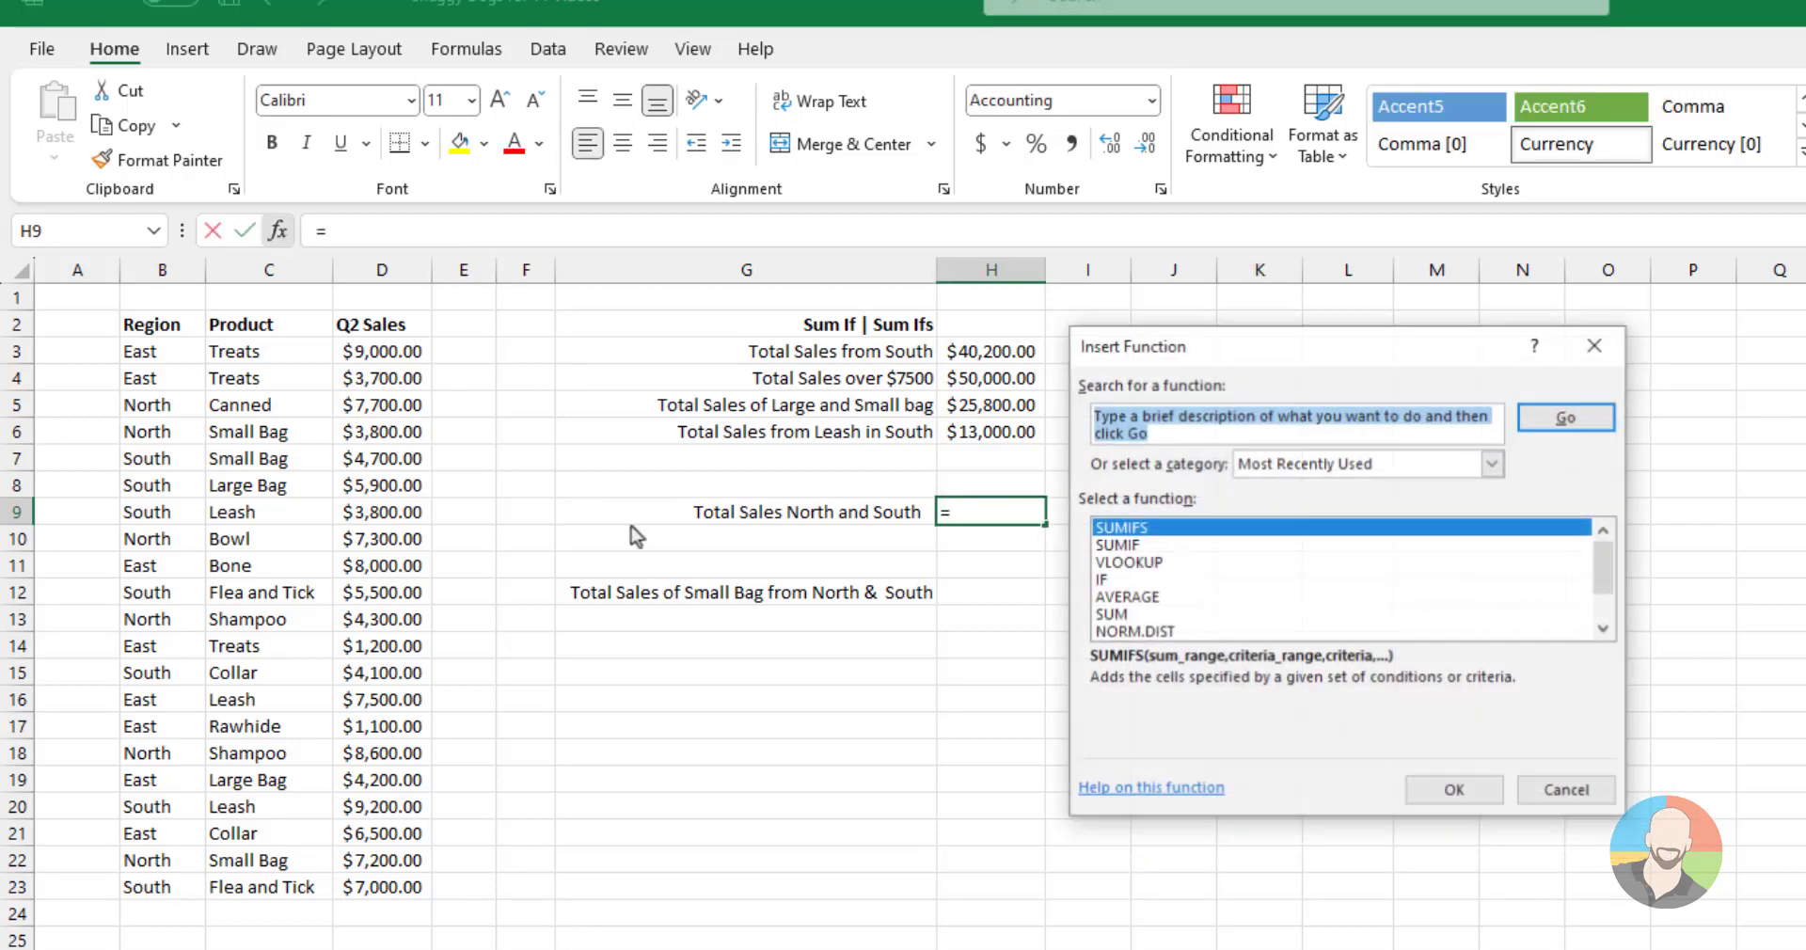
{"action": "left_click", "coordinate": [1455, 791]}
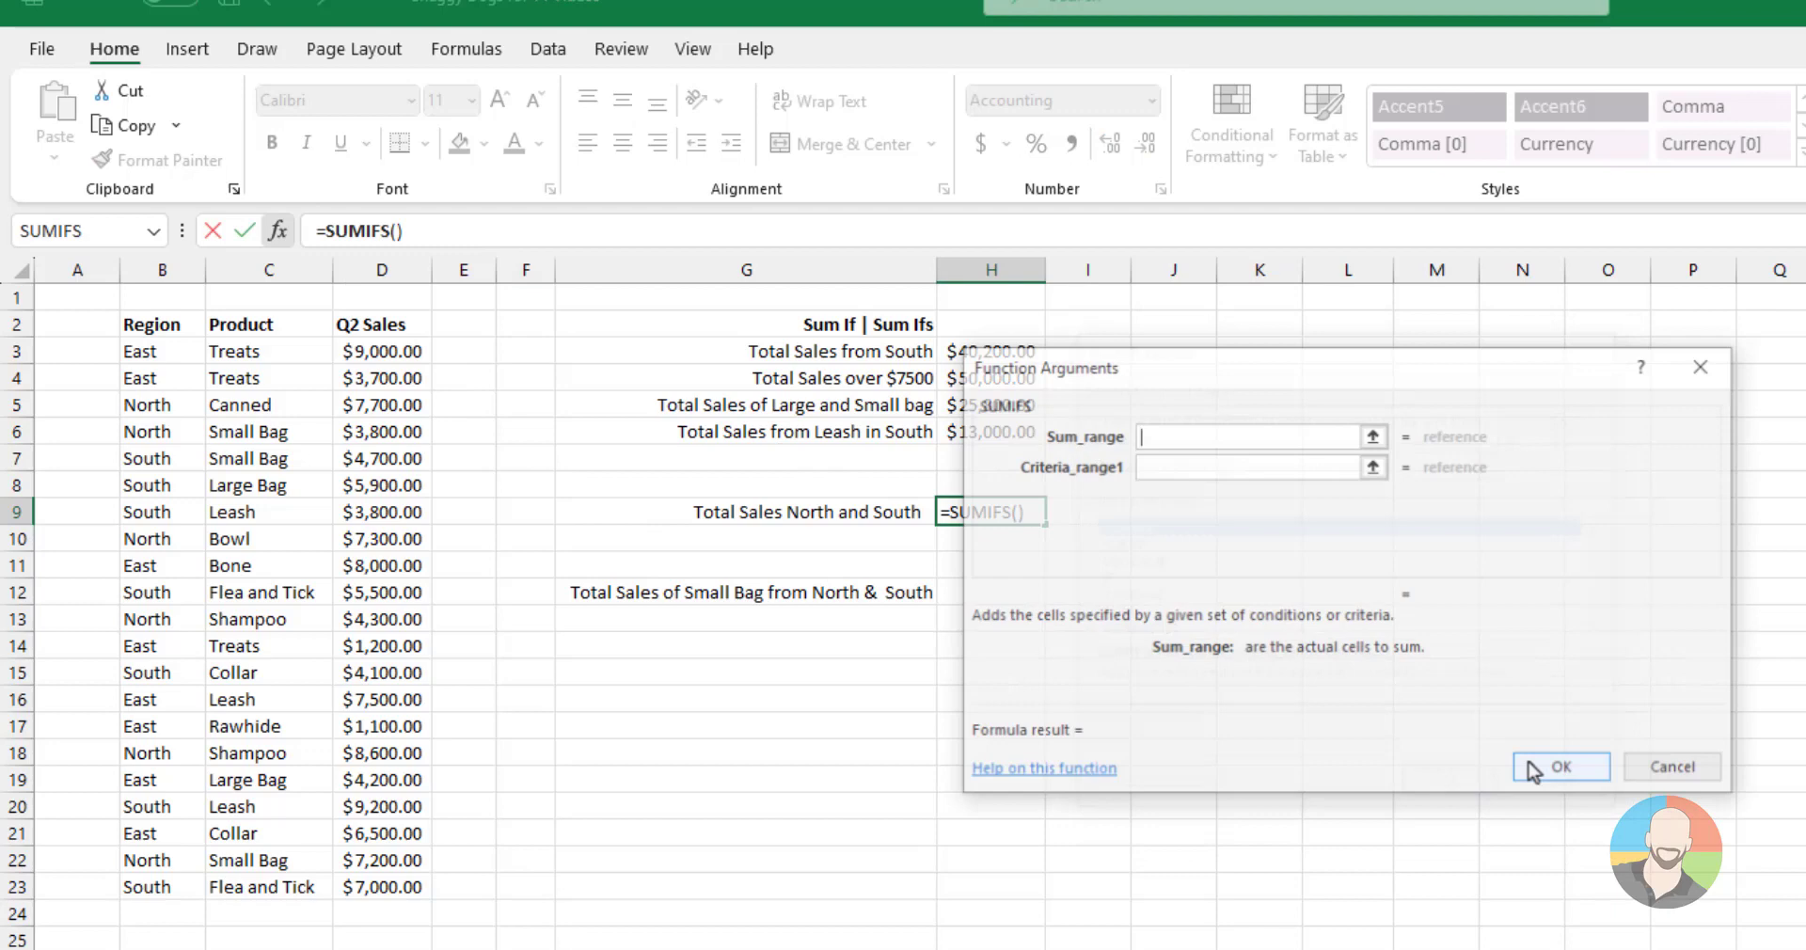
{"action": "left_click_drag", "start_coordinate": [374, 353], "coordinate": [405, 886]}
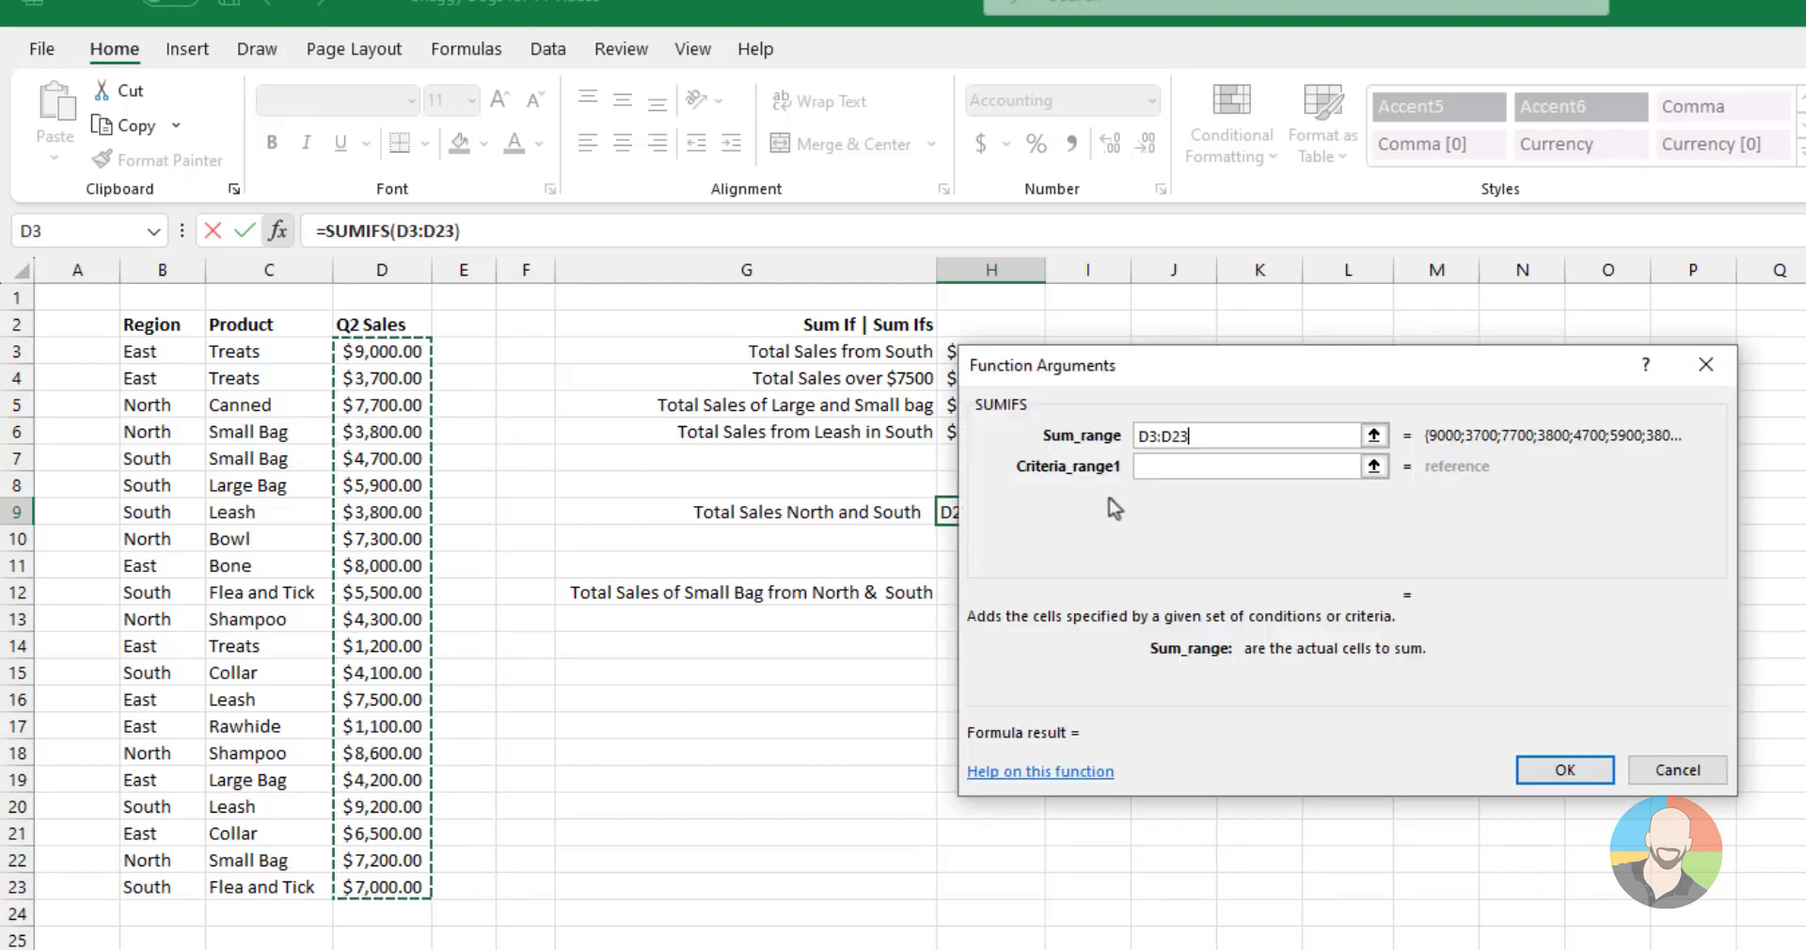
{"action": "left_click", "coordinate": [1149, 467]}
{"action": "left_click_drag", "start_coordinate": [162, 361], "coordinate": [150, 887]}
- Require North, then B3:B23 again with South, and finish the formula, which returns zero
{"action": "left_click", "coordinate": [1189, 498]}
{"action": "type", "text": "North"}
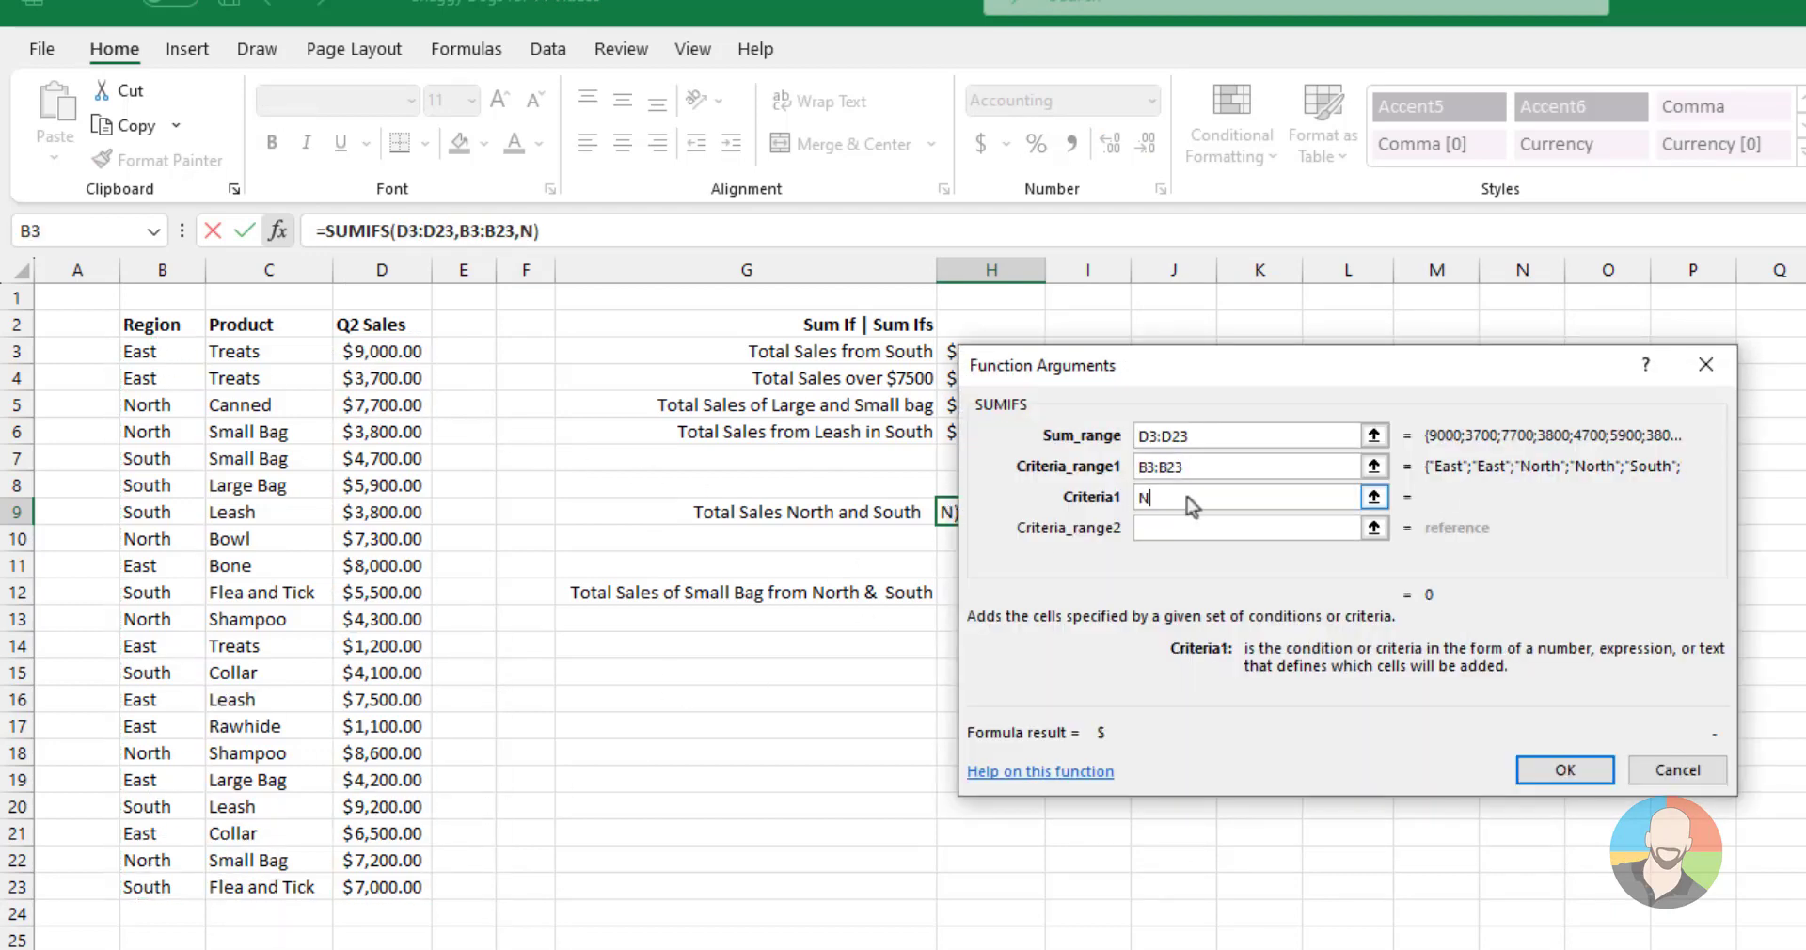
{"action": "left_click", "coordinate": [1160, 529]}
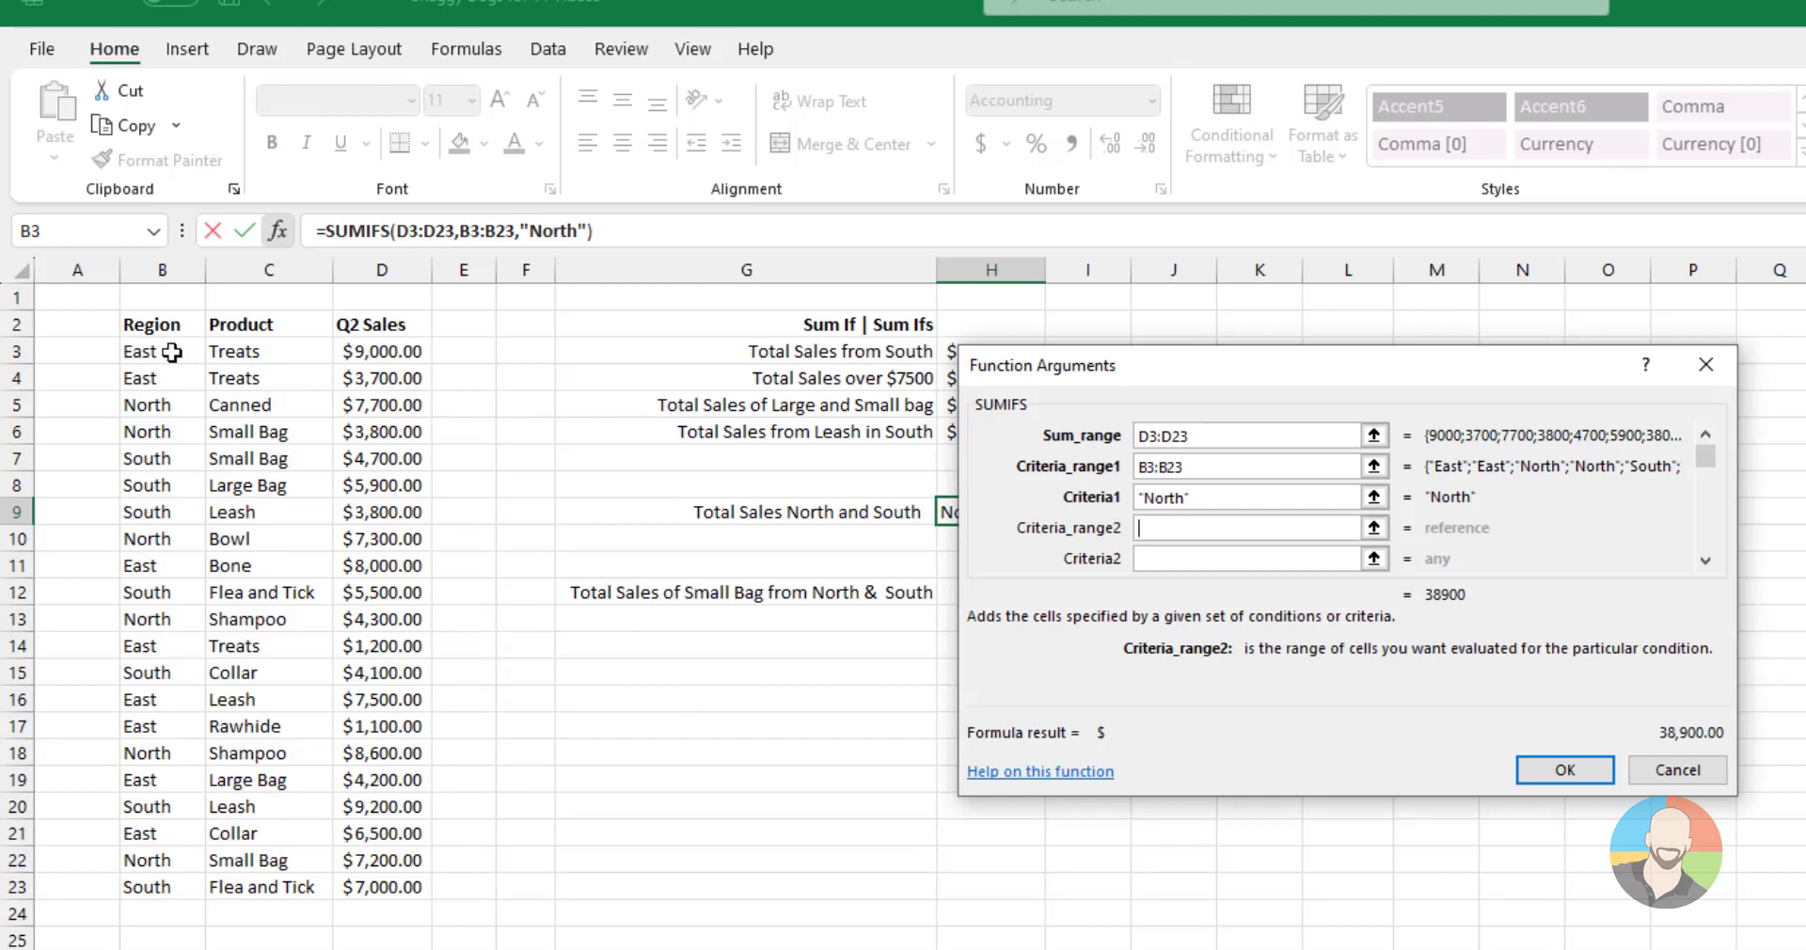
{"action": "left_click_drag", "start_coordinate": [168, 353], "coordinate": [141, 889]}
{"action": "left_click", "coordinate": [1140, 561]}
{"action": "type", "text": "South"}
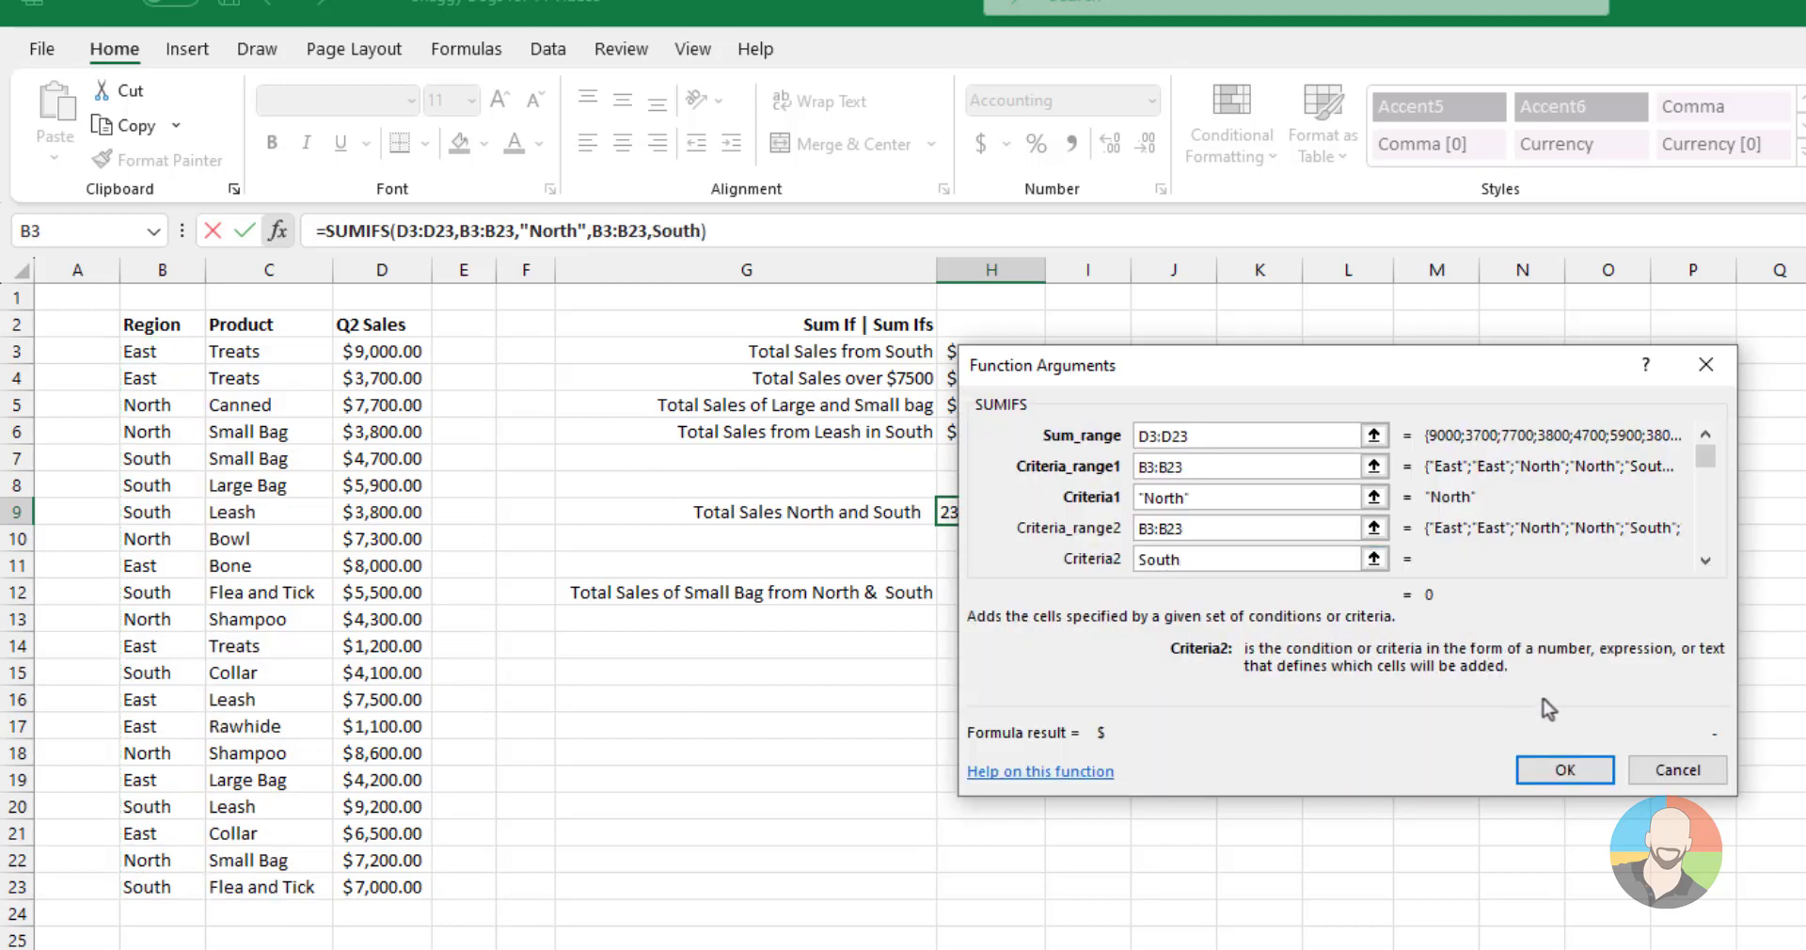
{"action": "left_click", "coordinate": [1564, 771]}
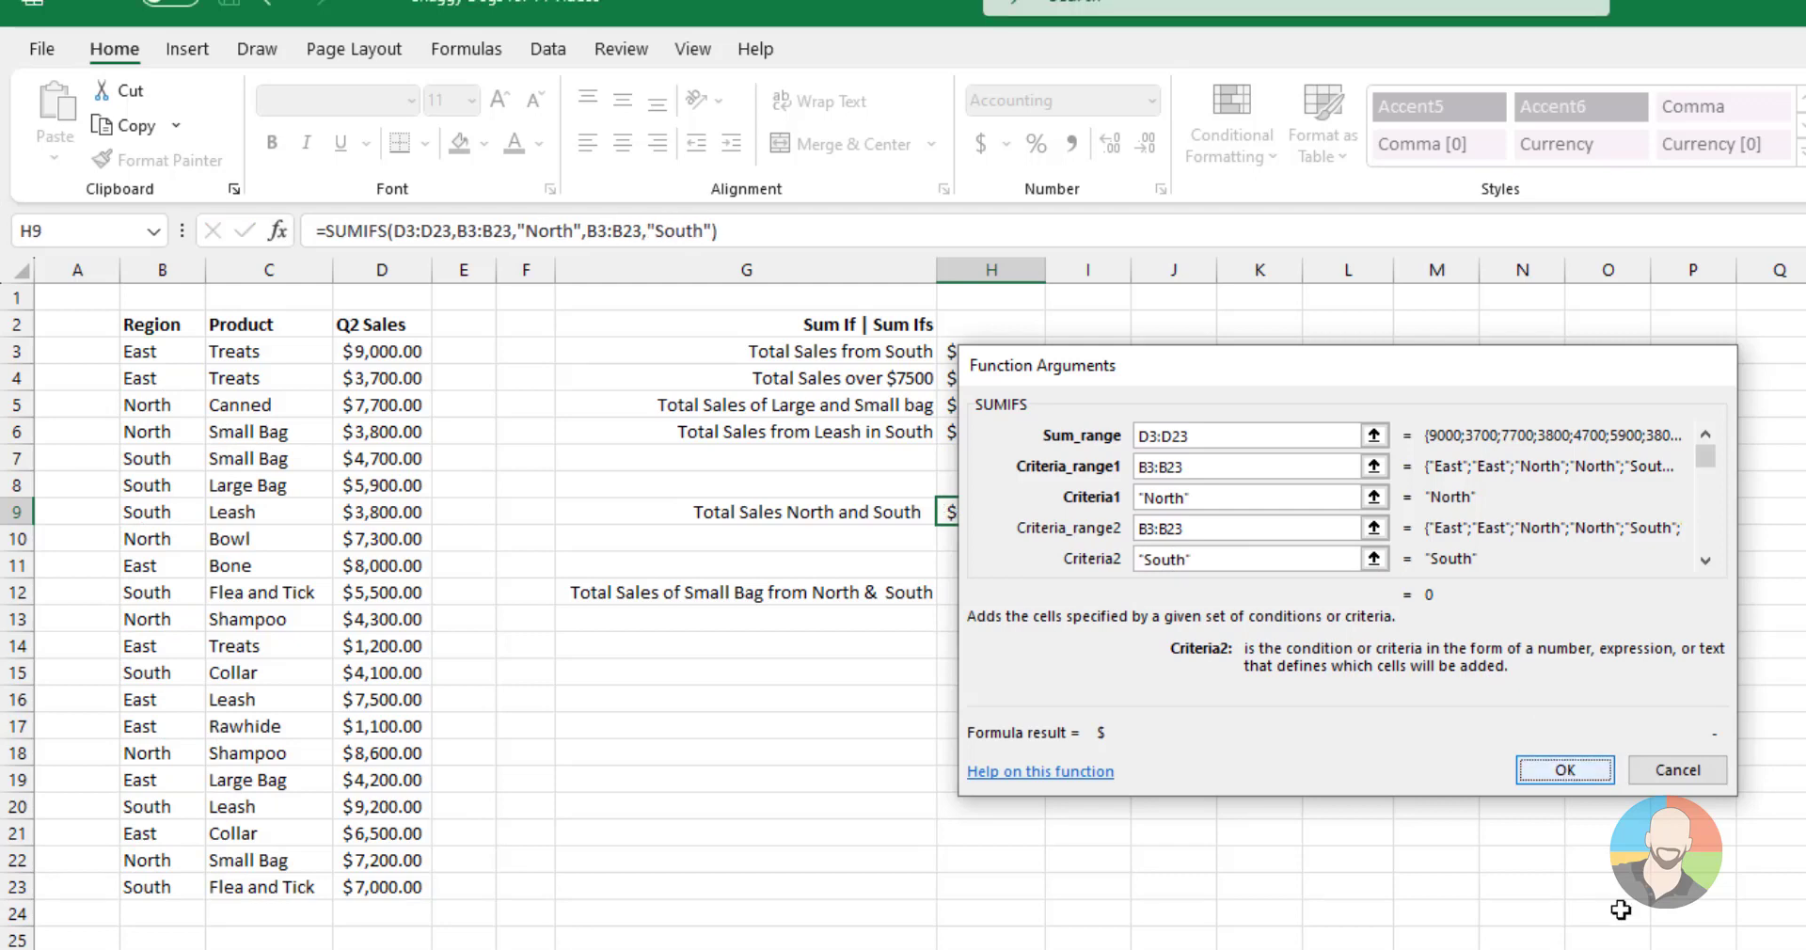
{"action": "left_click", "coordinate": [1650, 917]}
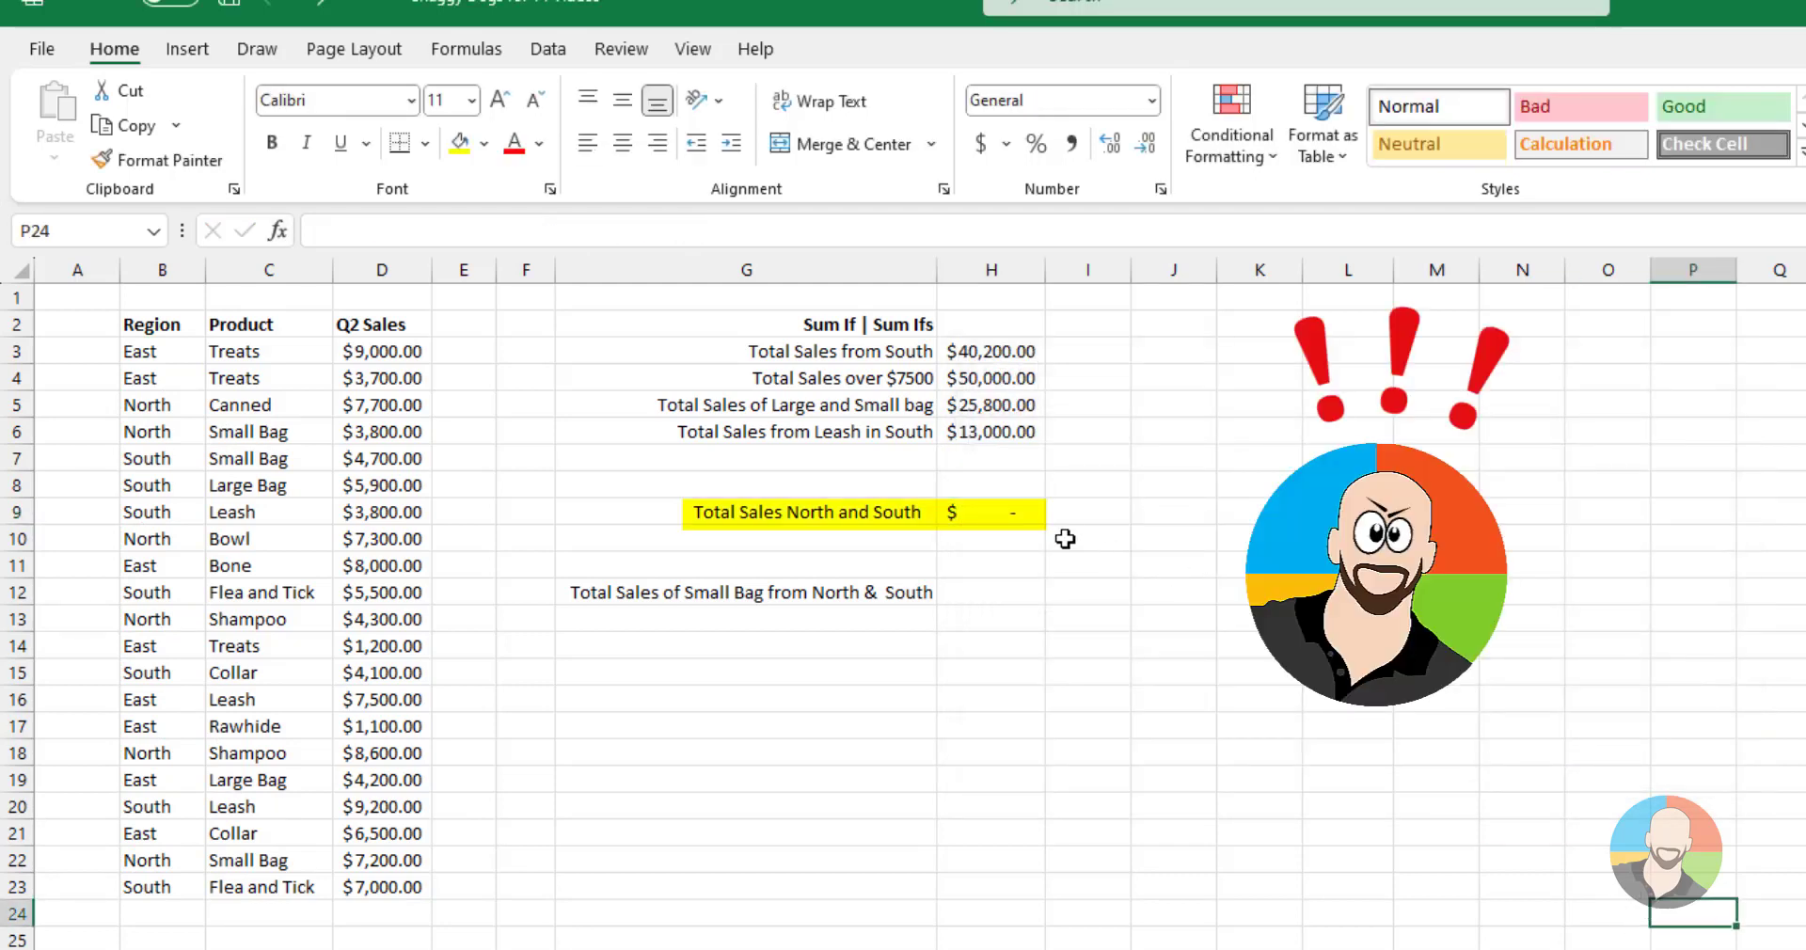
- Clear the zero-result formula from H9 and select J9
{"action": "left_click", "coordinate": [1018, 513]}
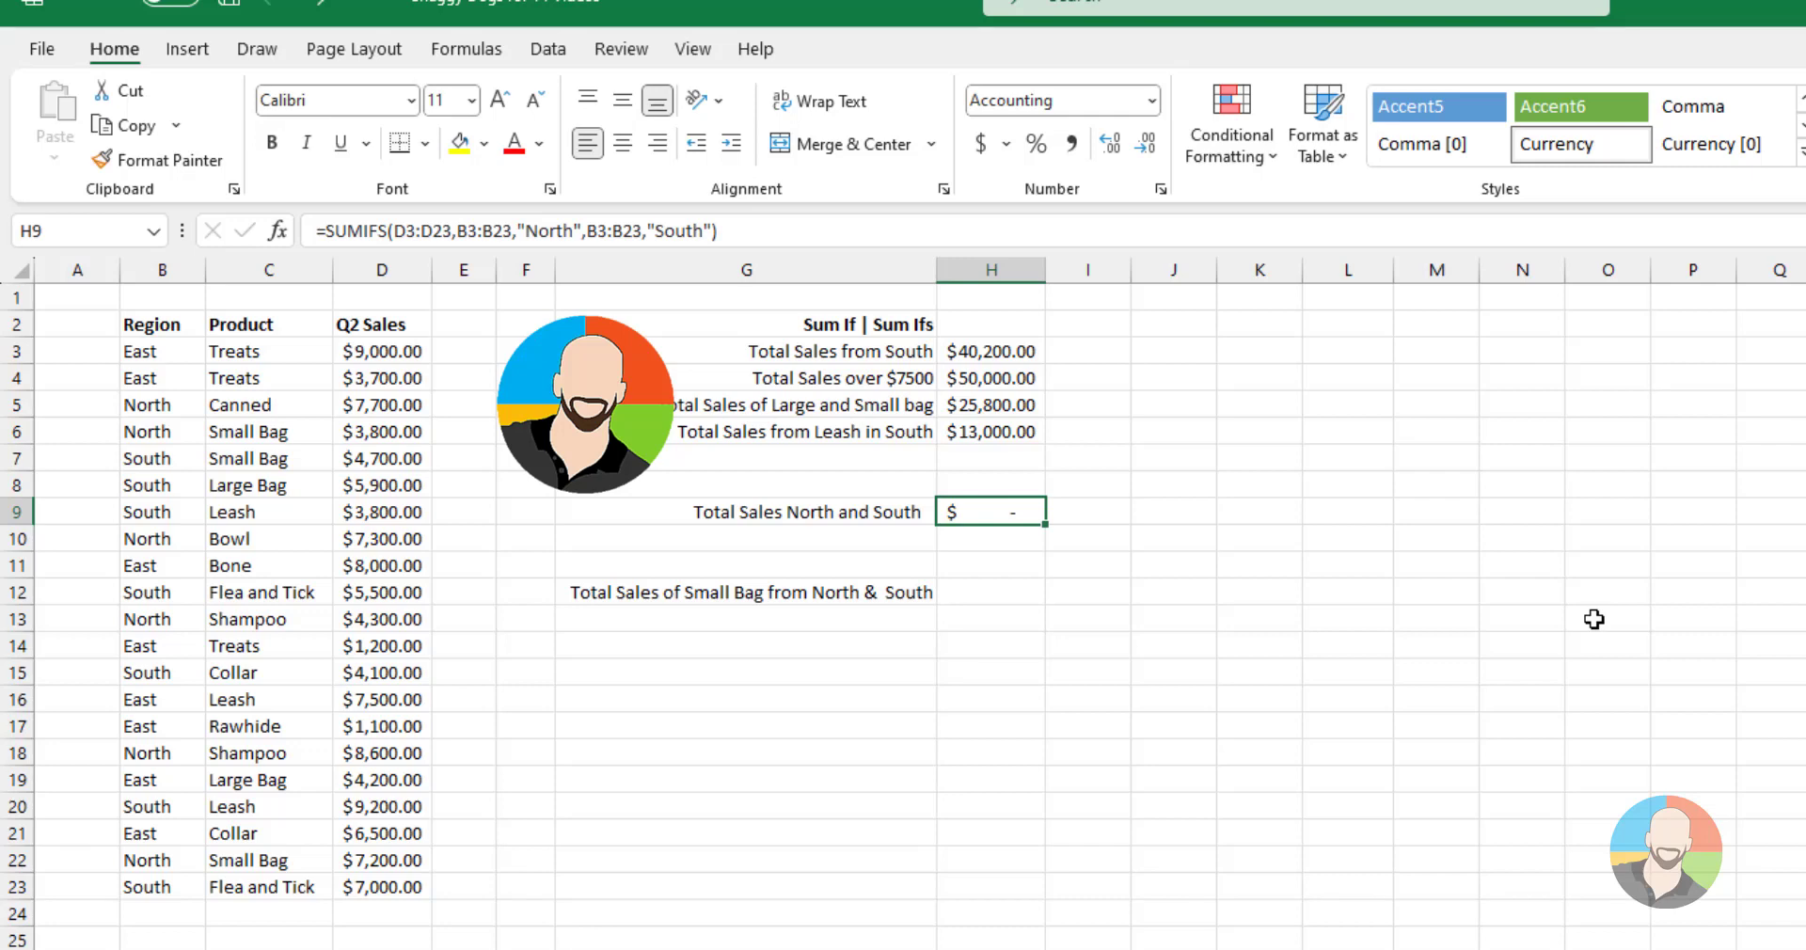
{"action": "key", "text": "Delete"}
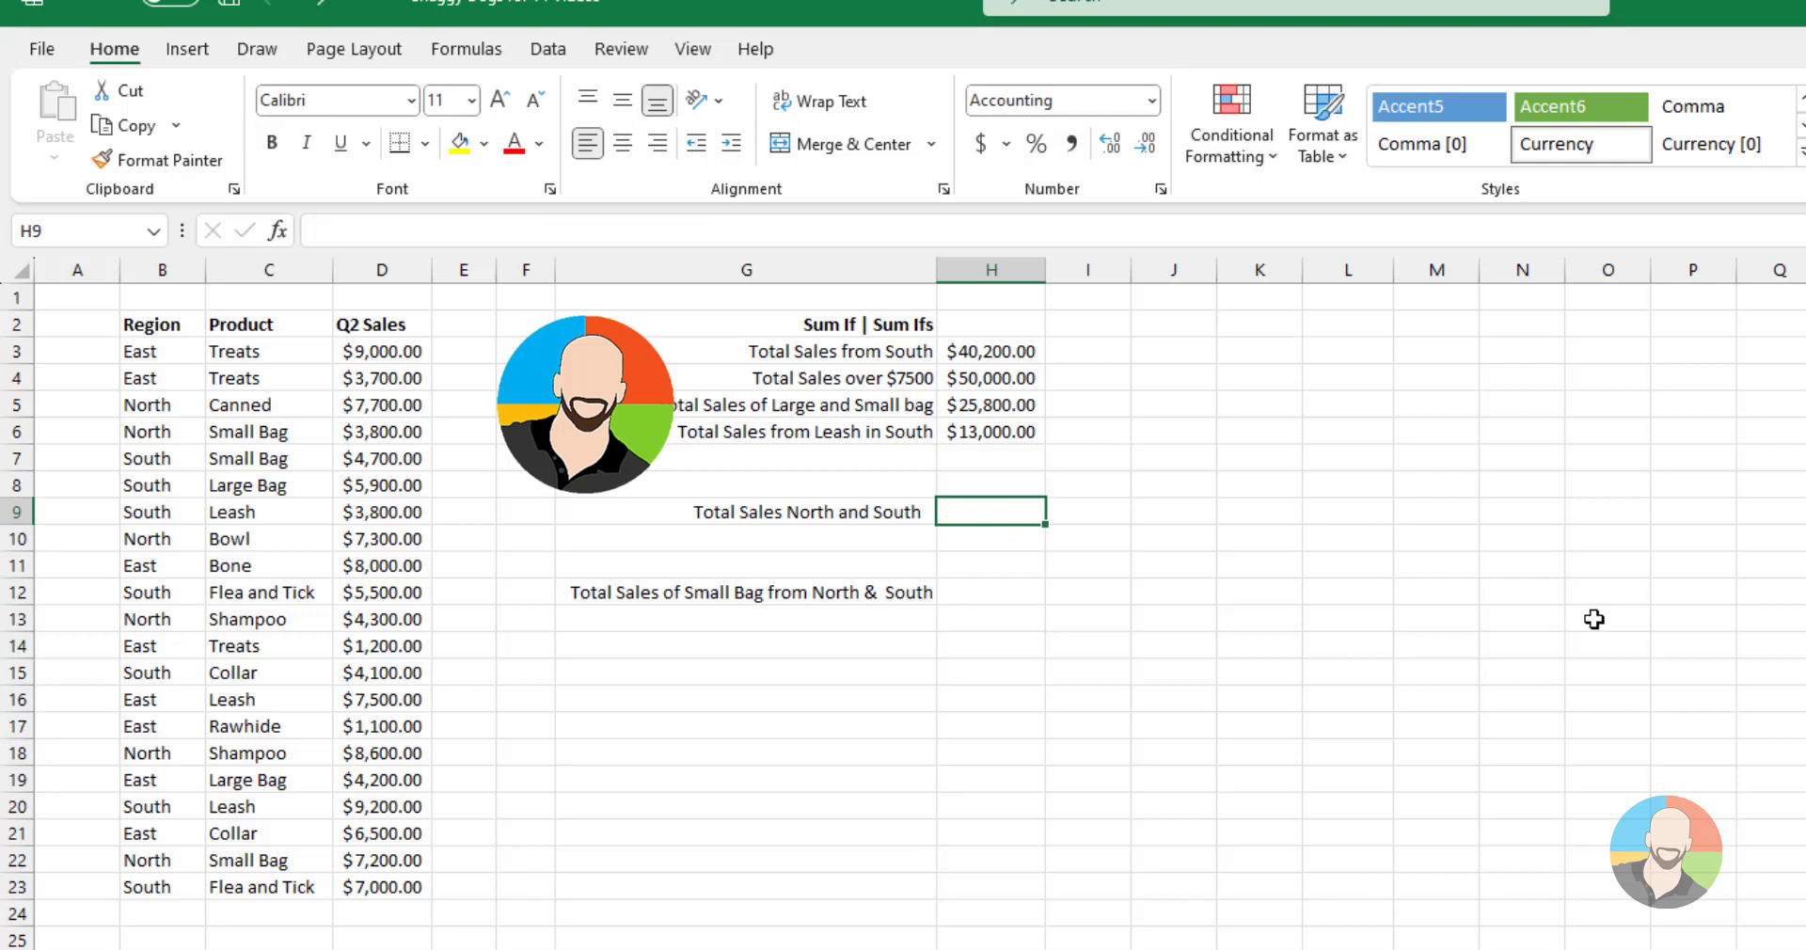
{"action": "left_click", "coordinate": [1178, 506]}
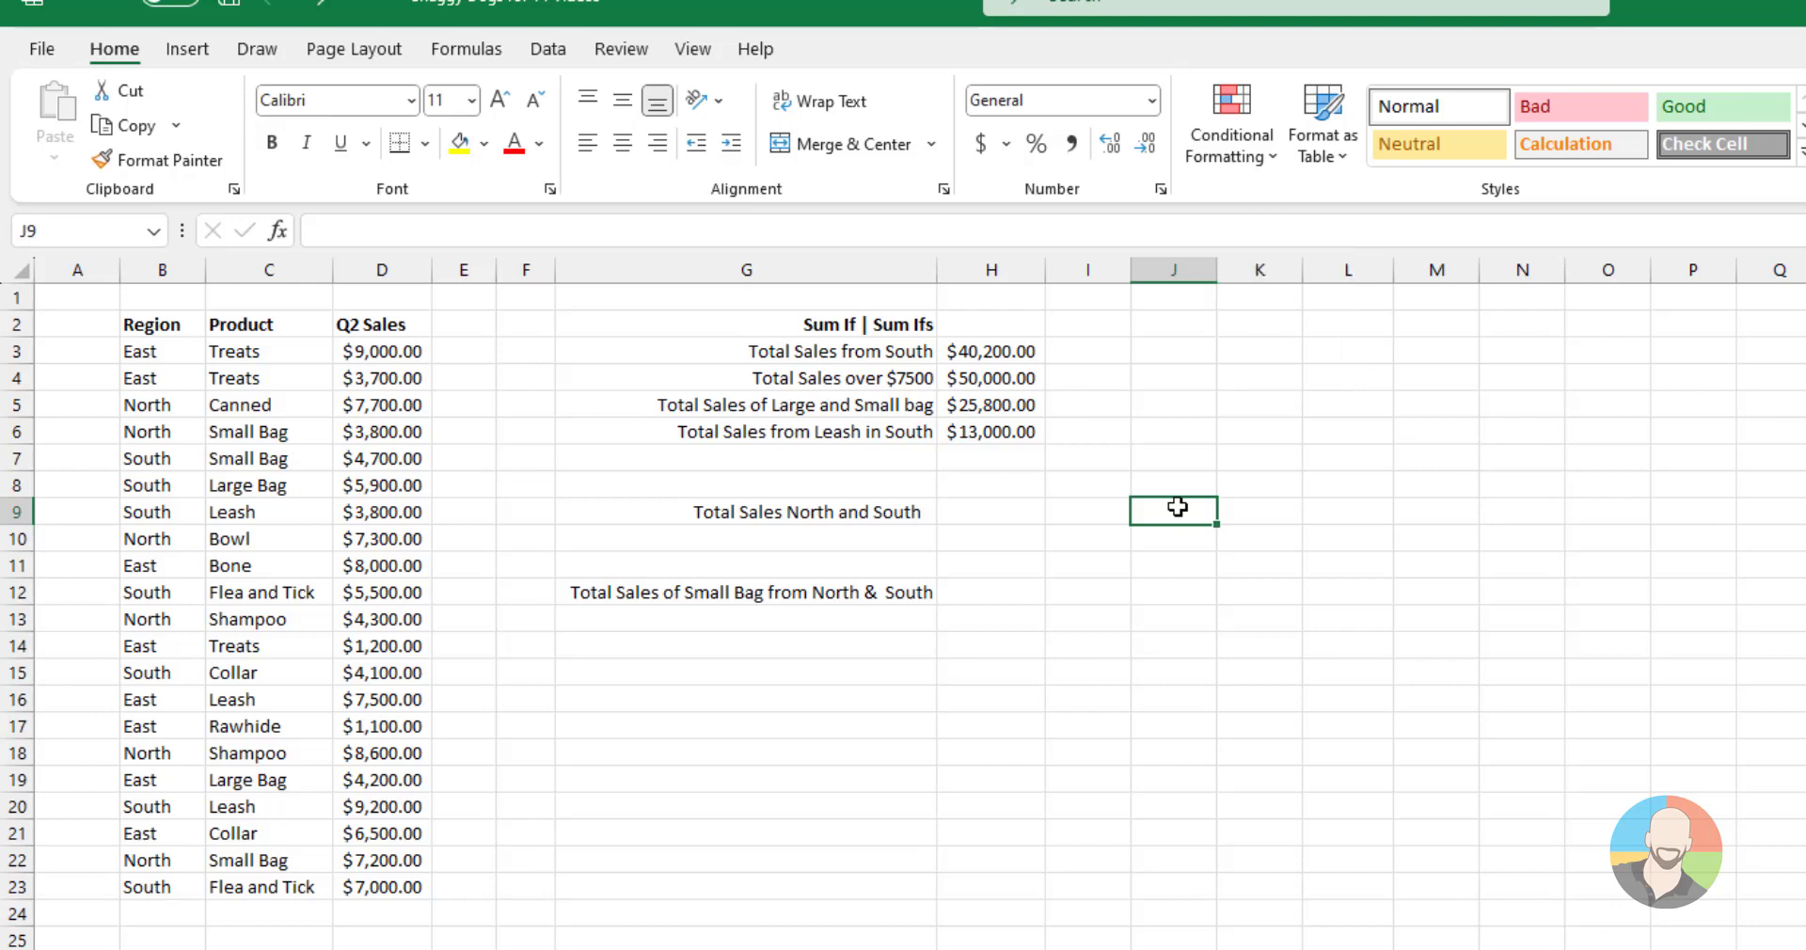
- Enter the region labels North and South in J9:J10
{"action": "type", "text": "North"}
{"action": "key", "text": "Return"}
{"action": "type", "text": "So"}
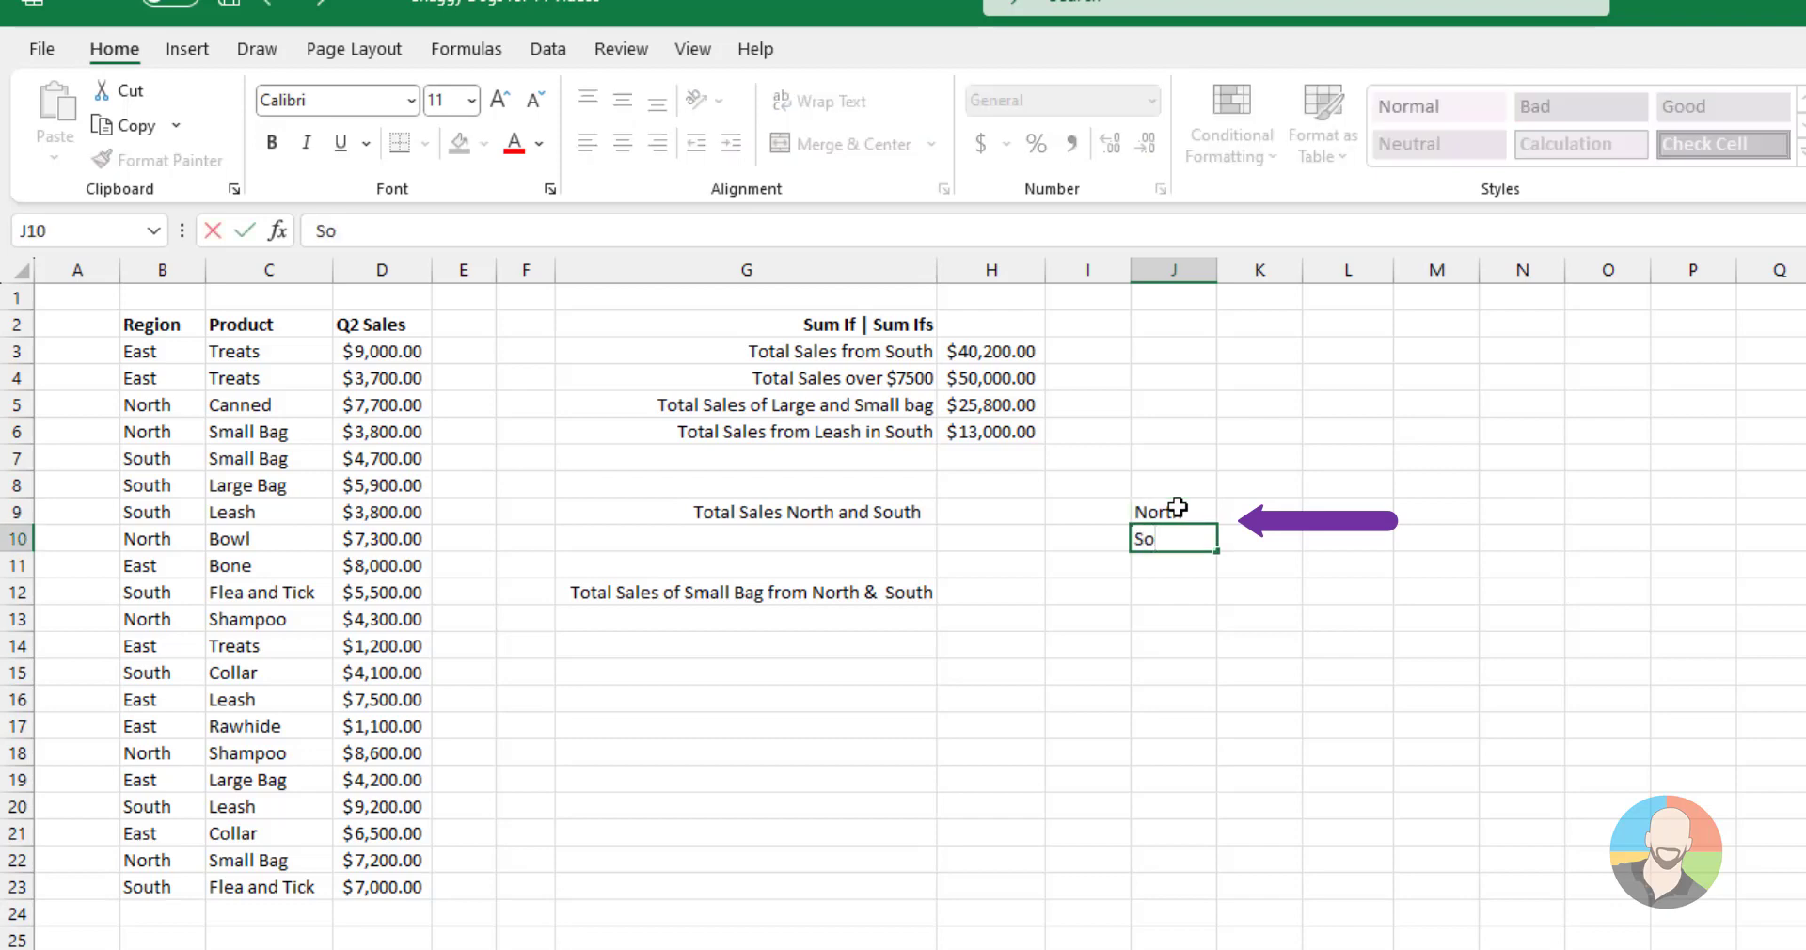
{"action": "type", "text": "uth"}
{"action": "key", "text": "Return"}
- In H9, insert SUMIFS(D3:D23, B3:B23, J9:J10), spilling $38,900.00 and $40,200.00
{"action": "left_click", "coordinate": [983, 512]}
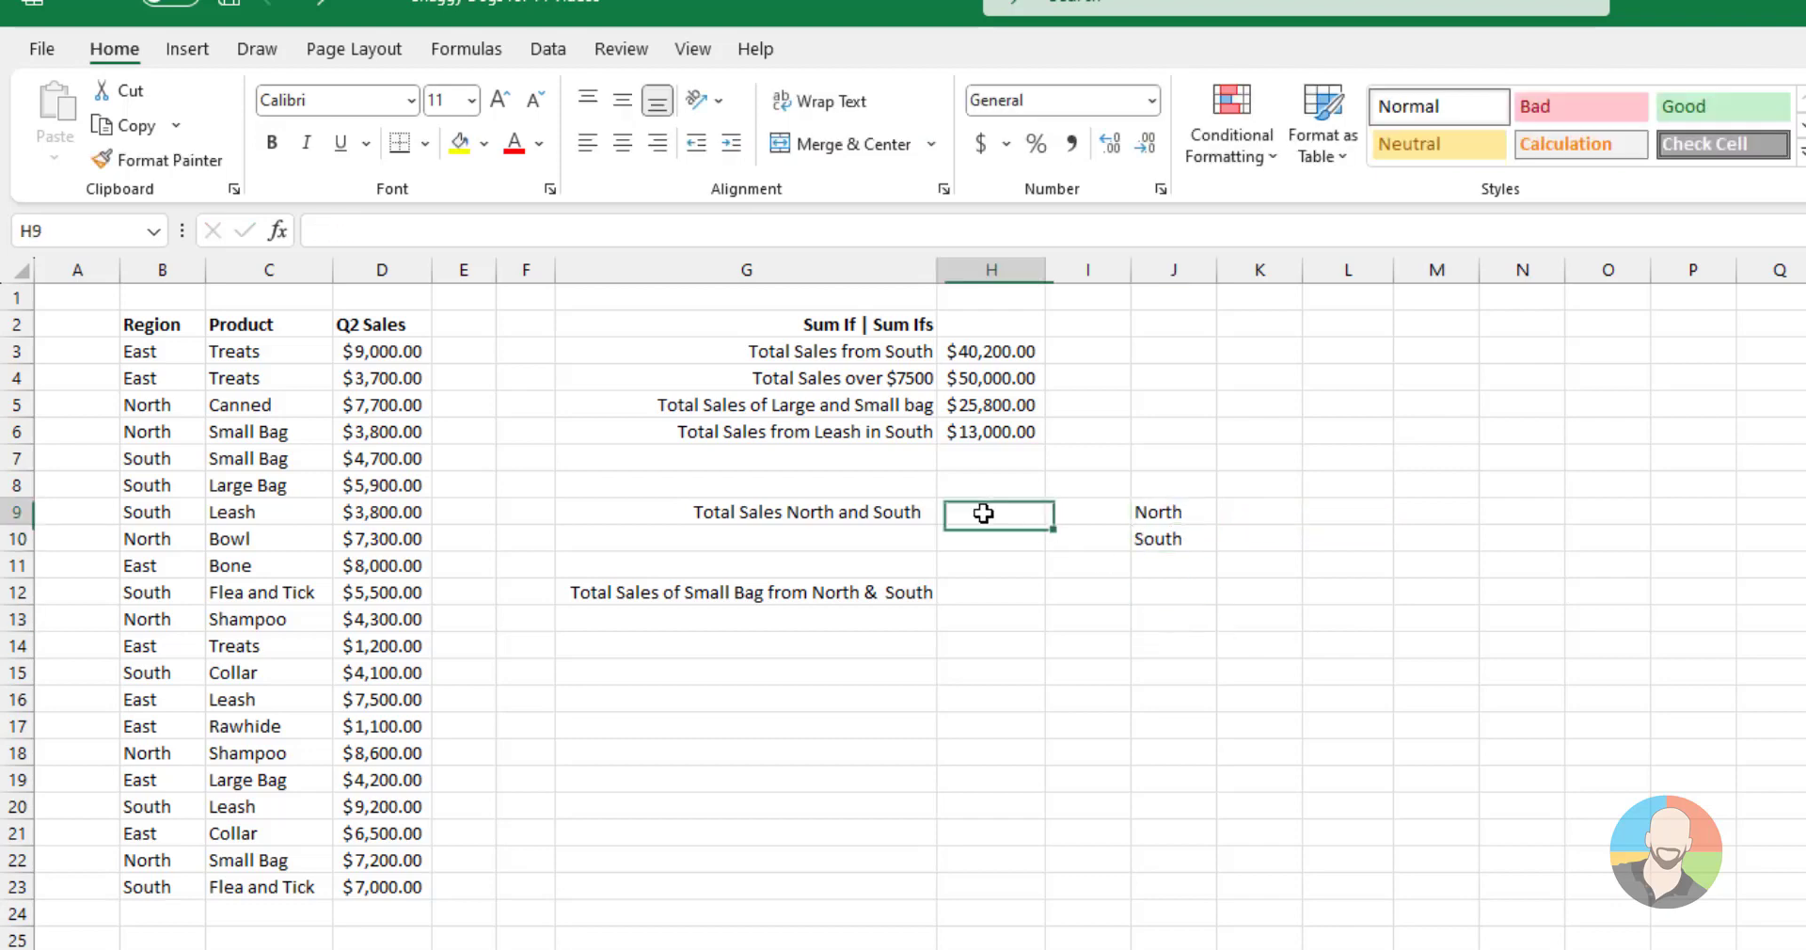
{"action": "left_click", "coordinate": [277, 230]}
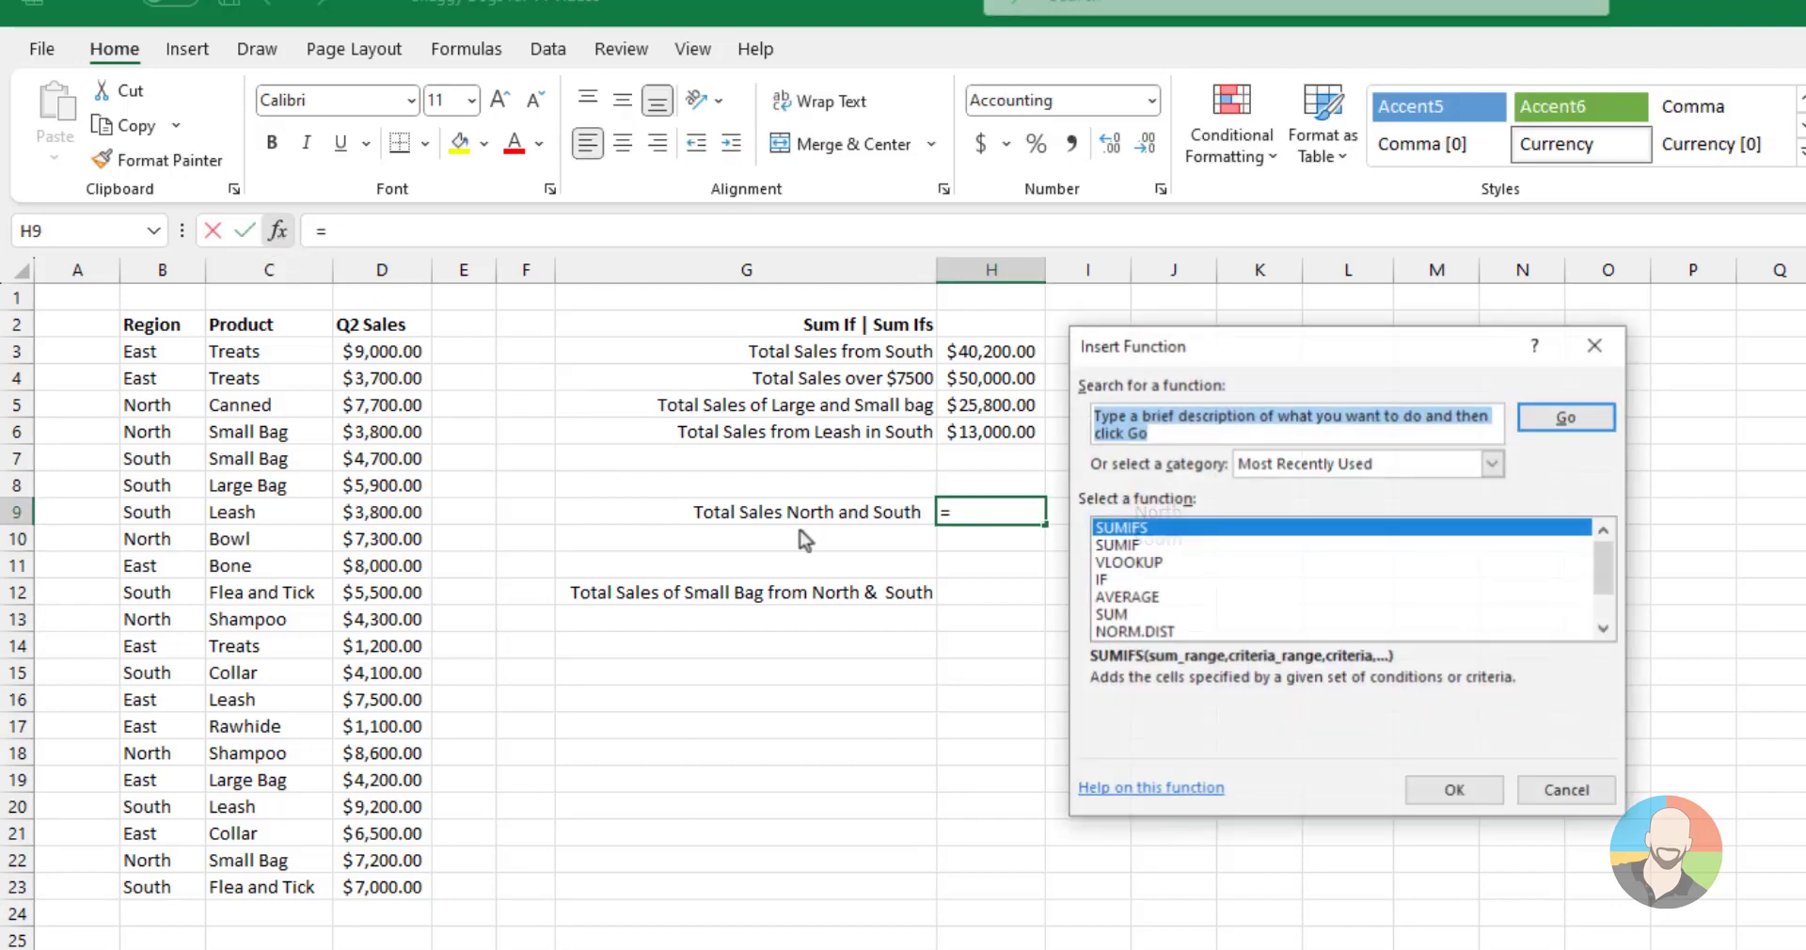
{"action": "left_click", "coordinate": [1453, 789]}
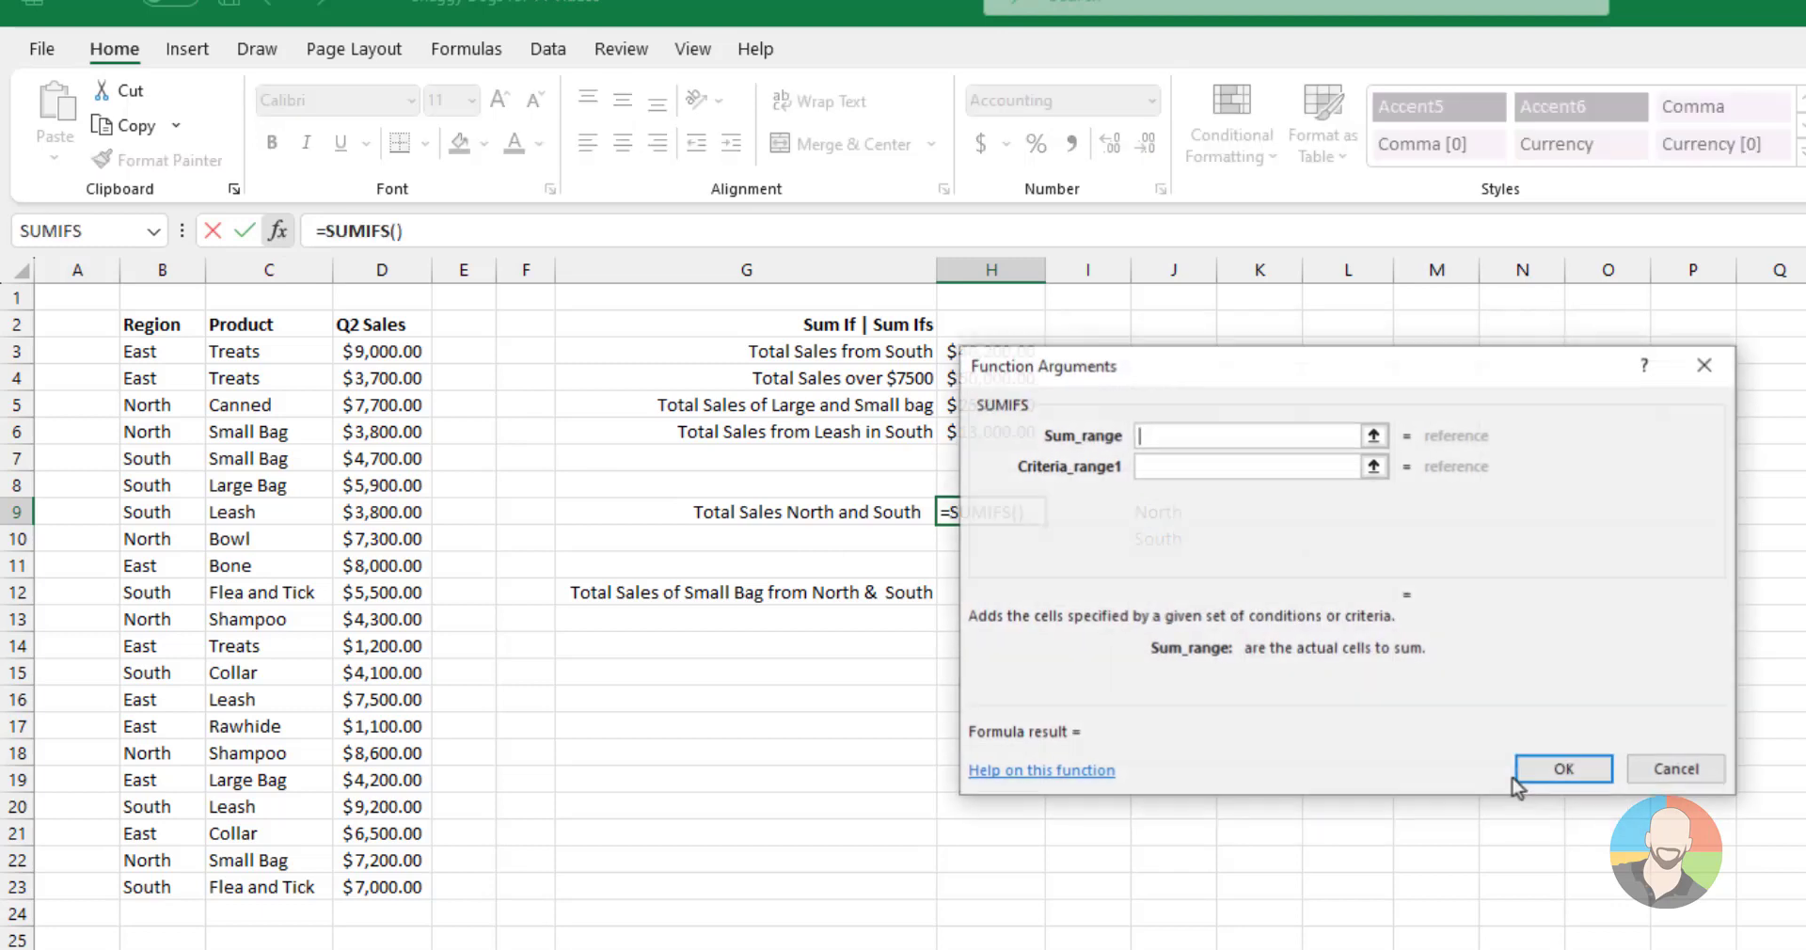
{"action": "left_click_drag", "start_coordinate": [395, 354], "coordinate": [395, 887]}
{"action": "left_click", "coordinate": [1167, 465]}
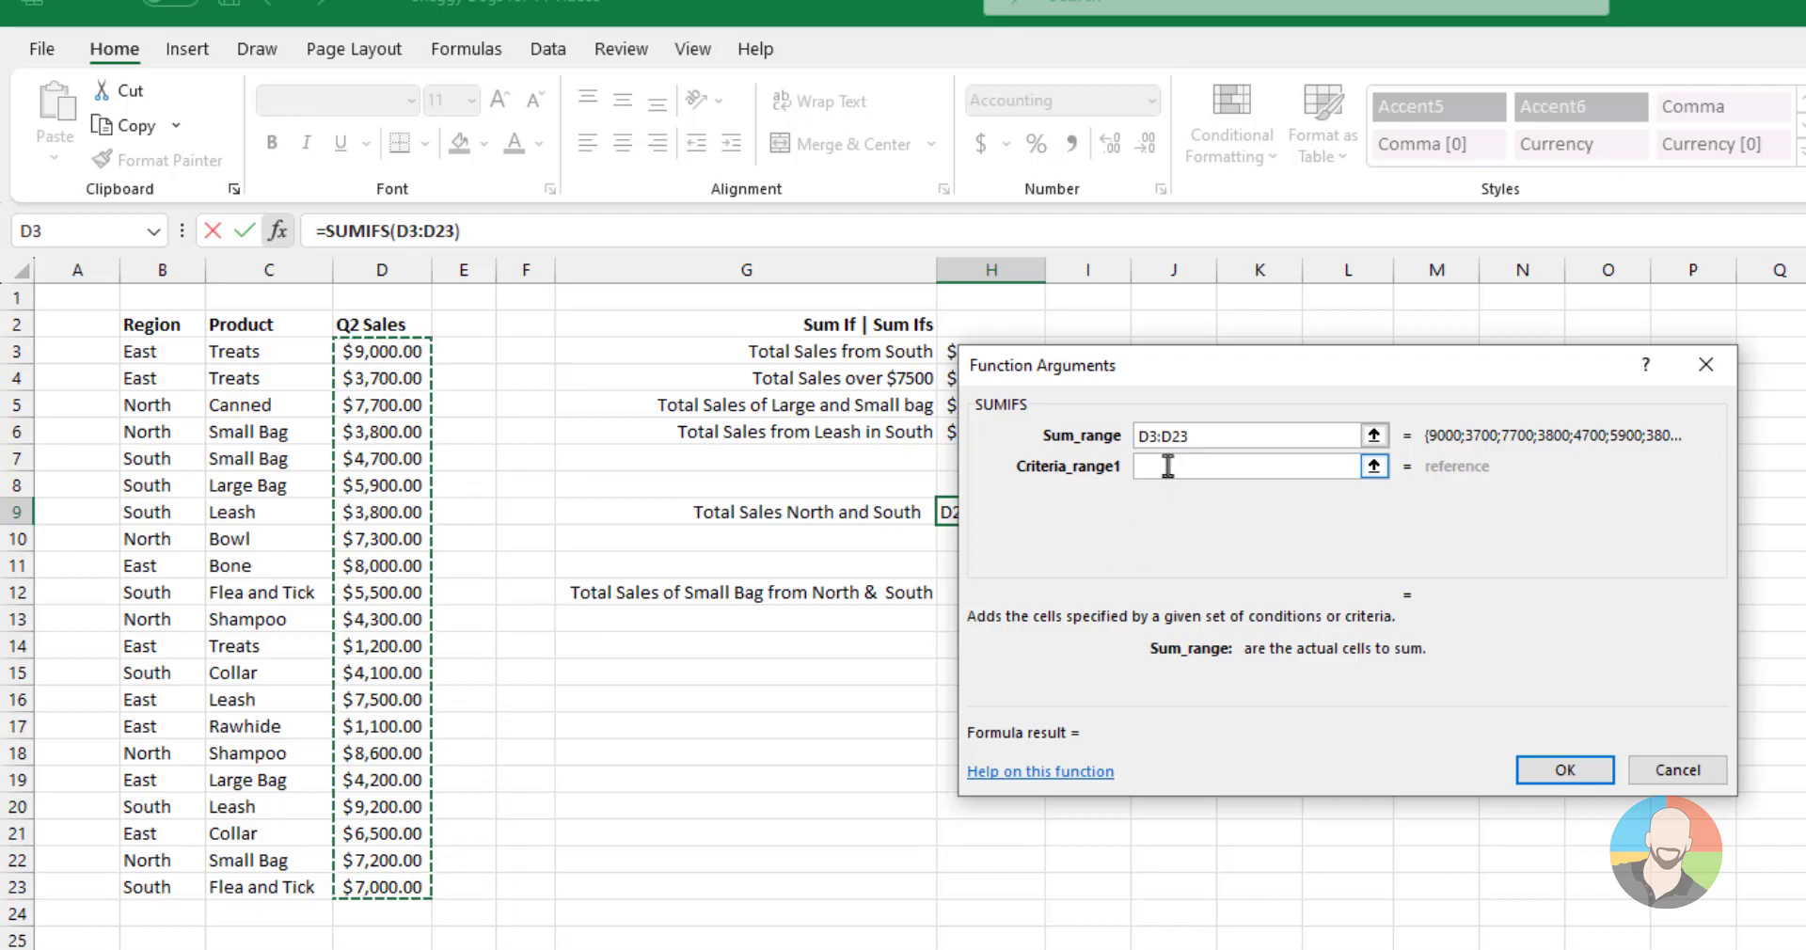
{"action": "left_click_drag", "start_coordinate": [161, 354], "coordinate": [155, 887]}
{"action": "key", "text": "Tab"}
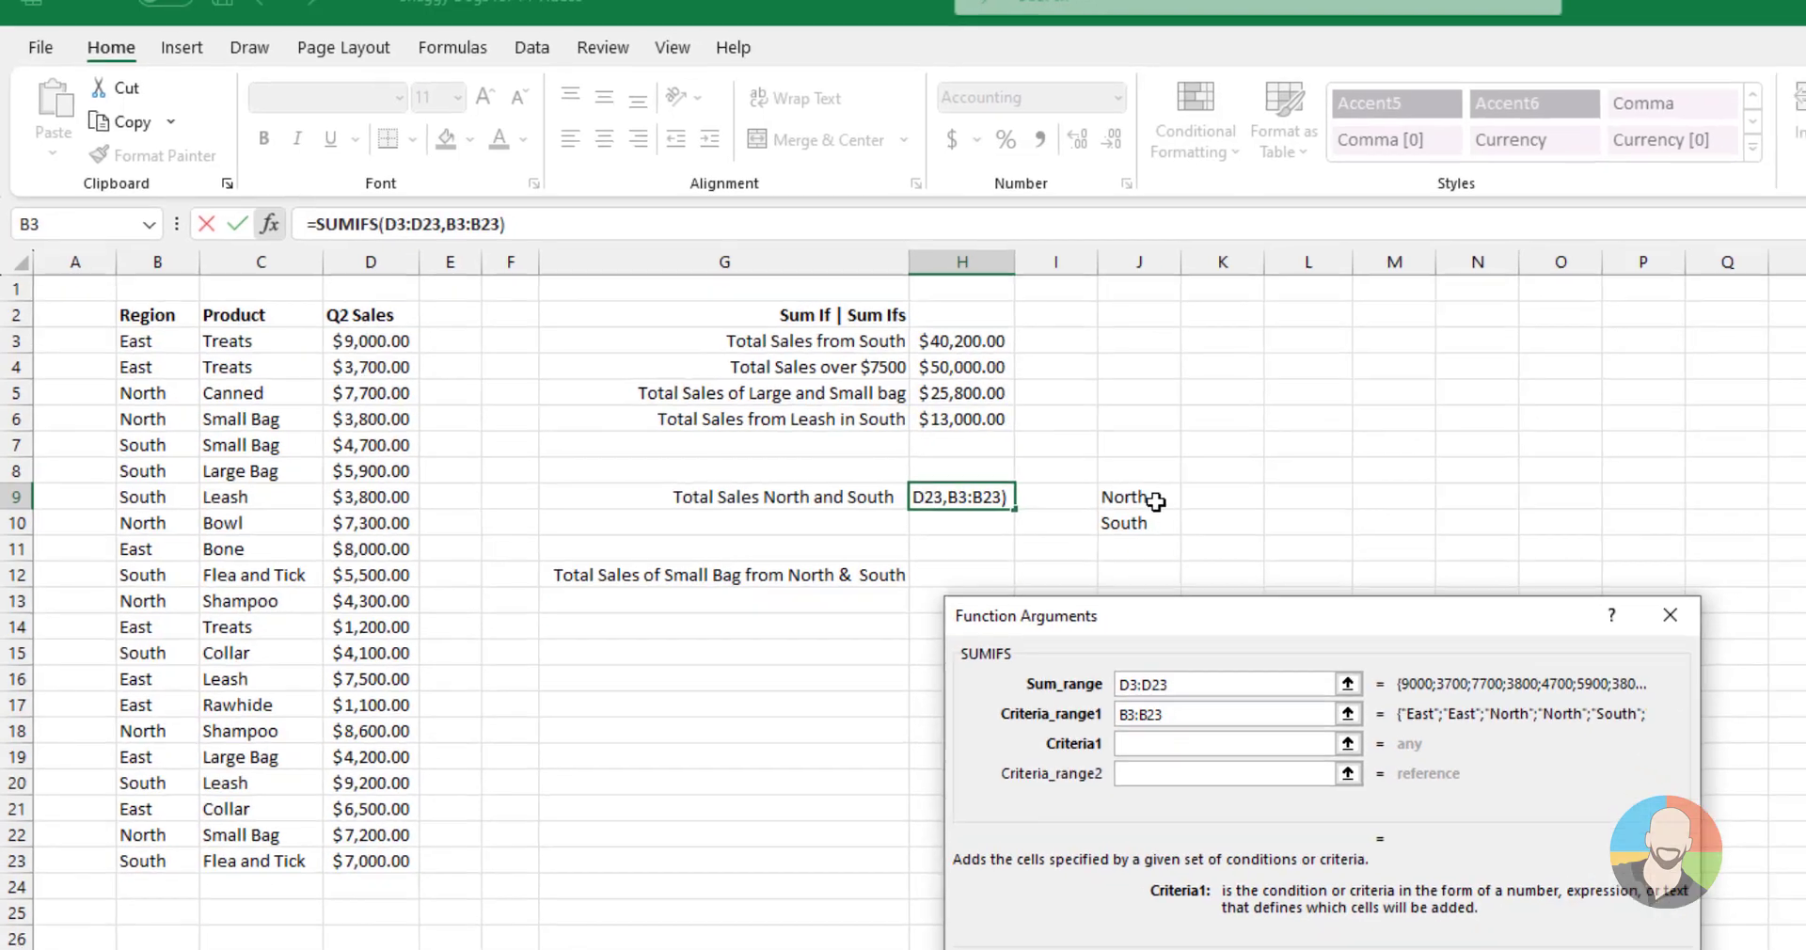
{"action": "left_click_drag", "start_coordinate": [1175, 511], "coordinate": [1174, 539]}
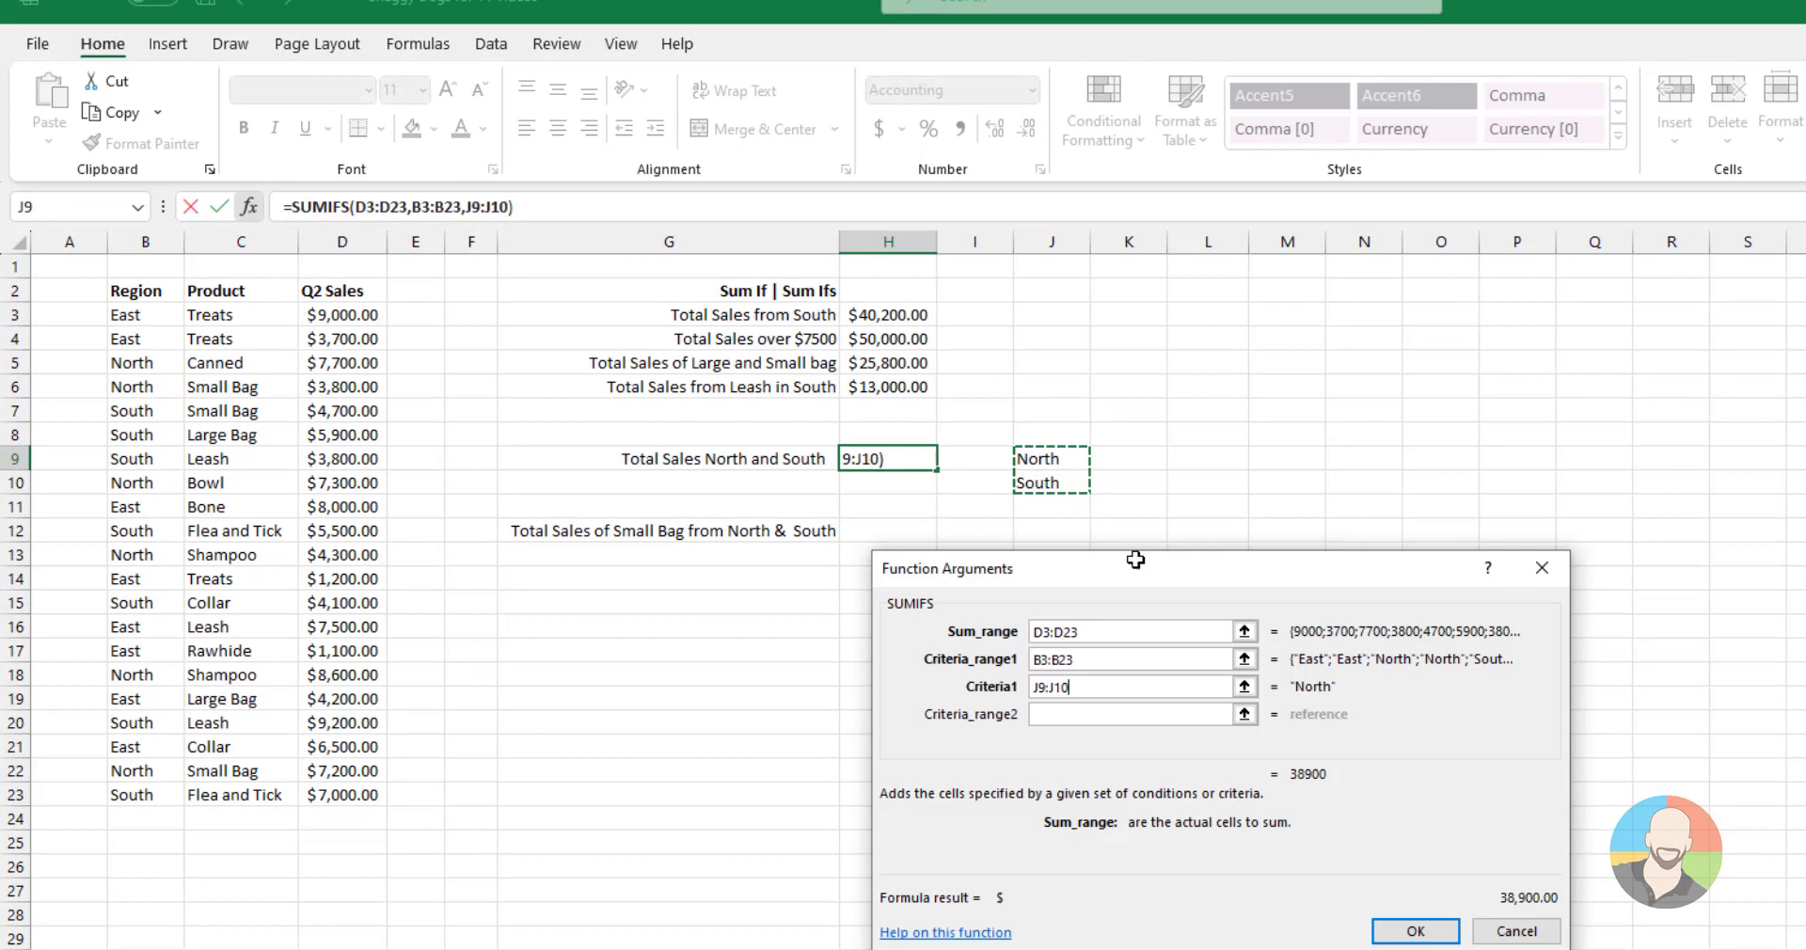
{"action": "left_click", "coordinate": [1411, 931]}
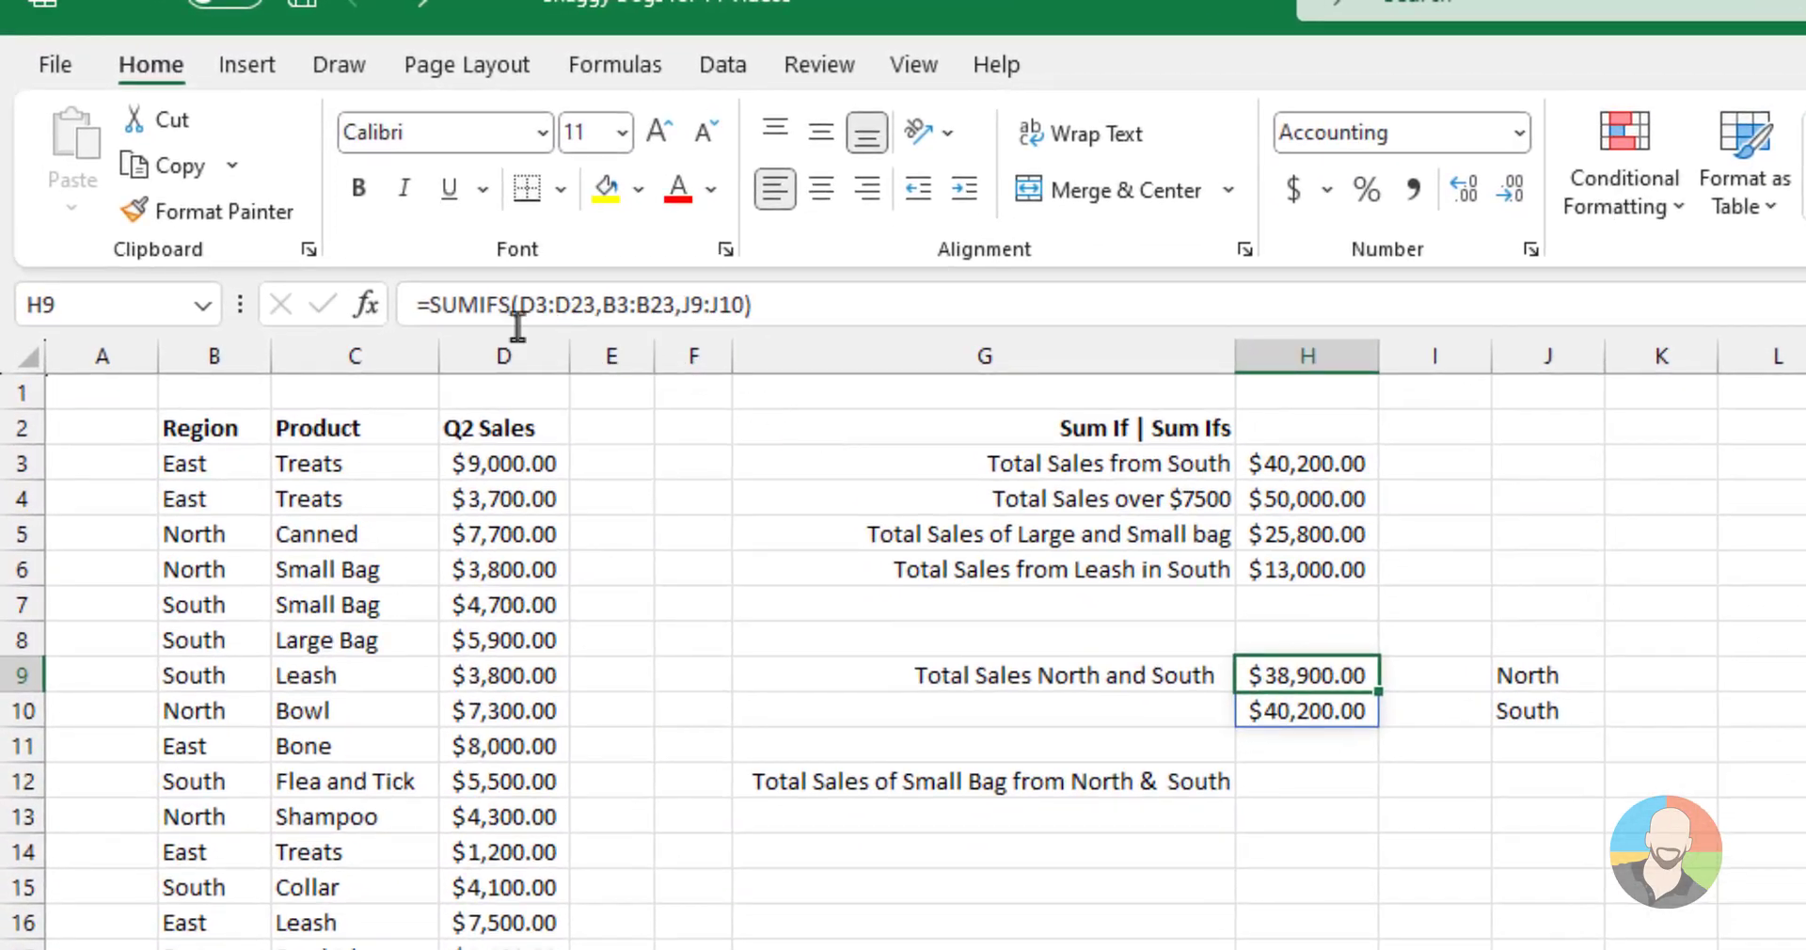
- Wrap the H9 formula in SUM to show one combined total of $79,100.00
{"action": "left_click", "coordinate": [431, 303]}
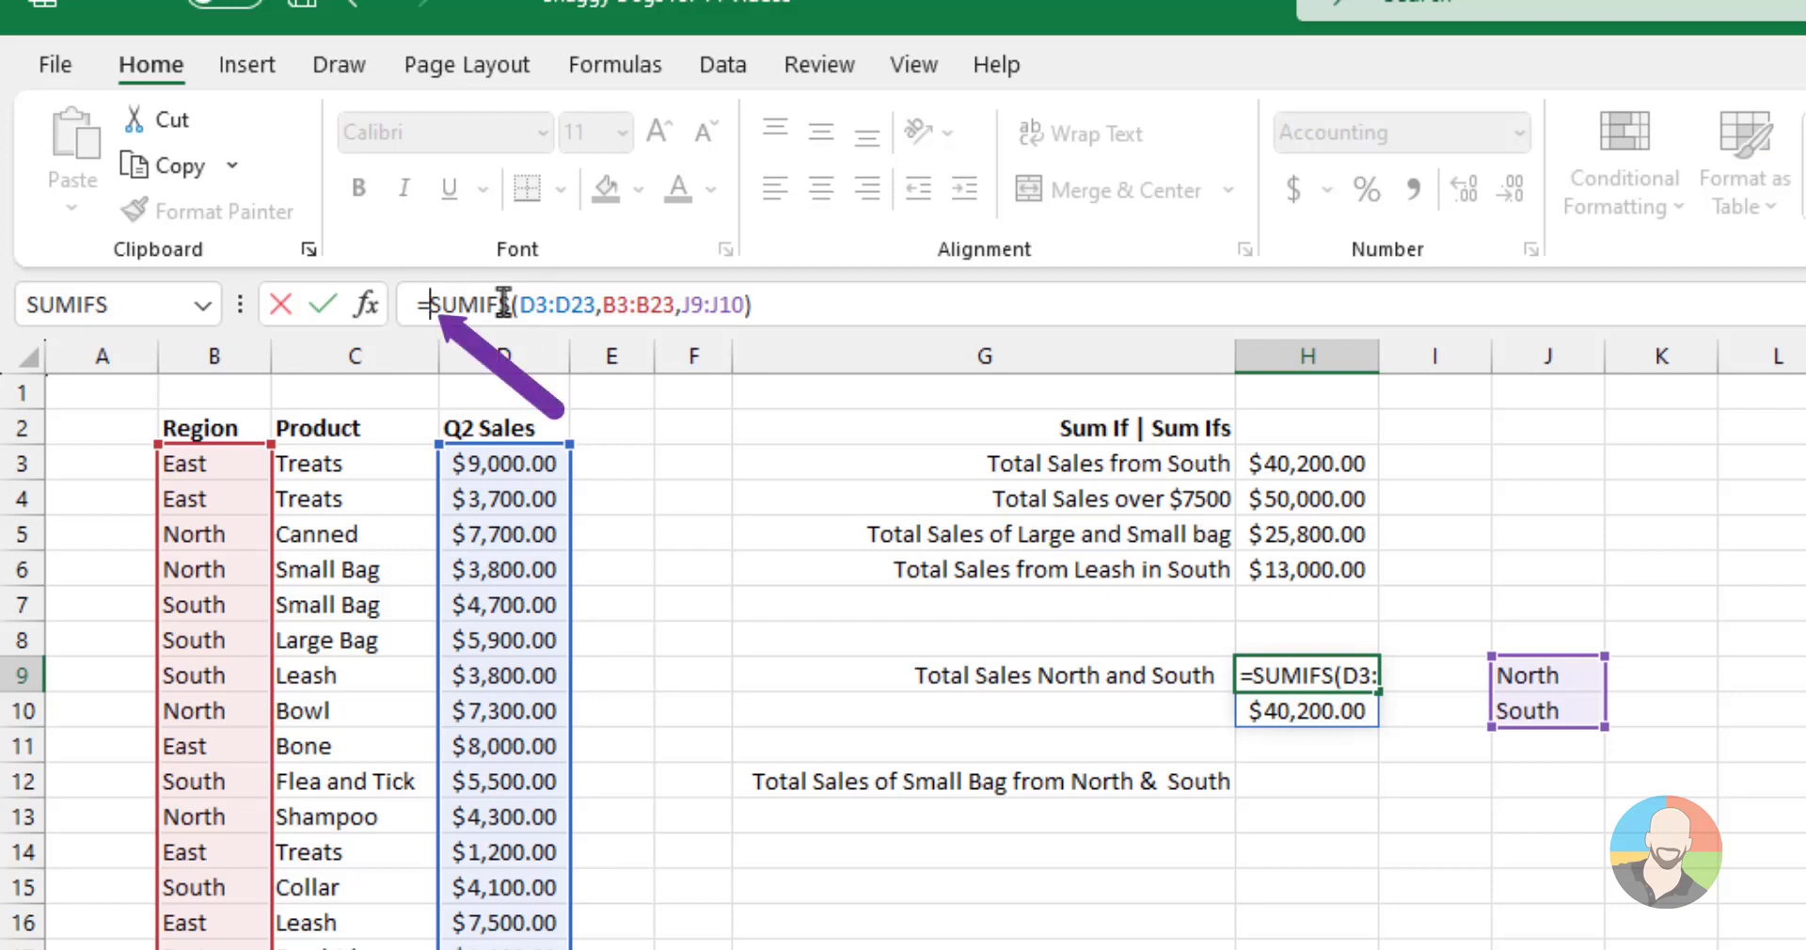
{"action": "type", "text": "sum("}
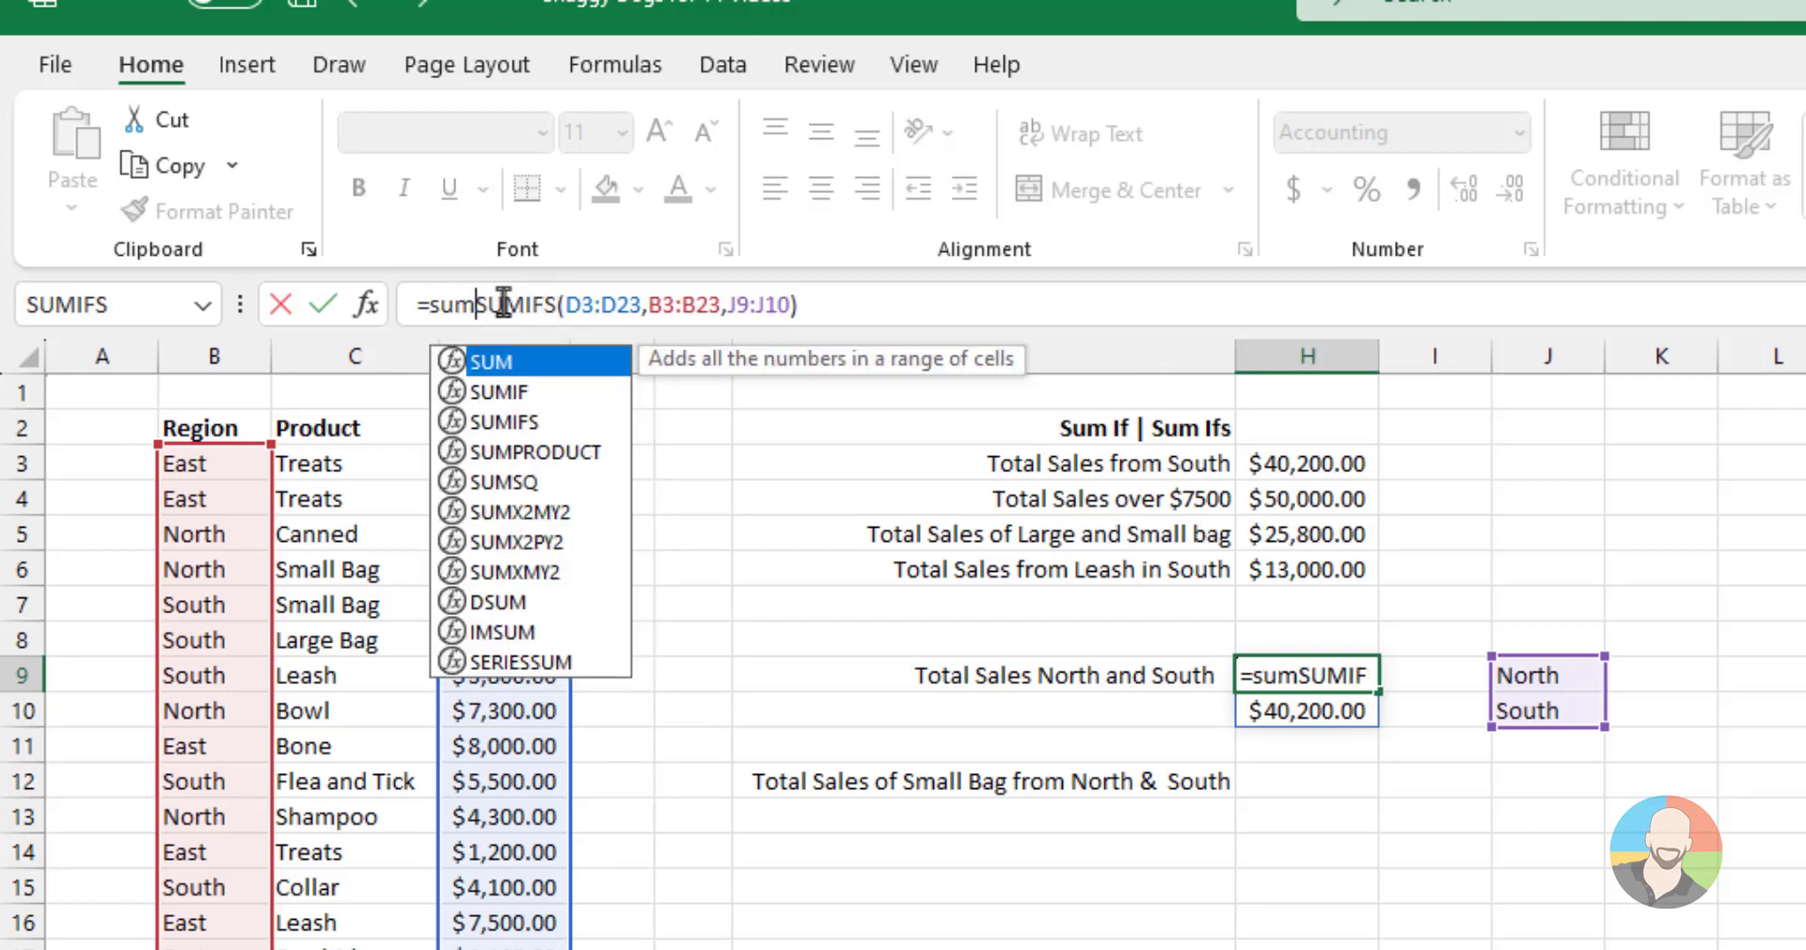
{"action": "left_click", "coordinate": [838, 308]}
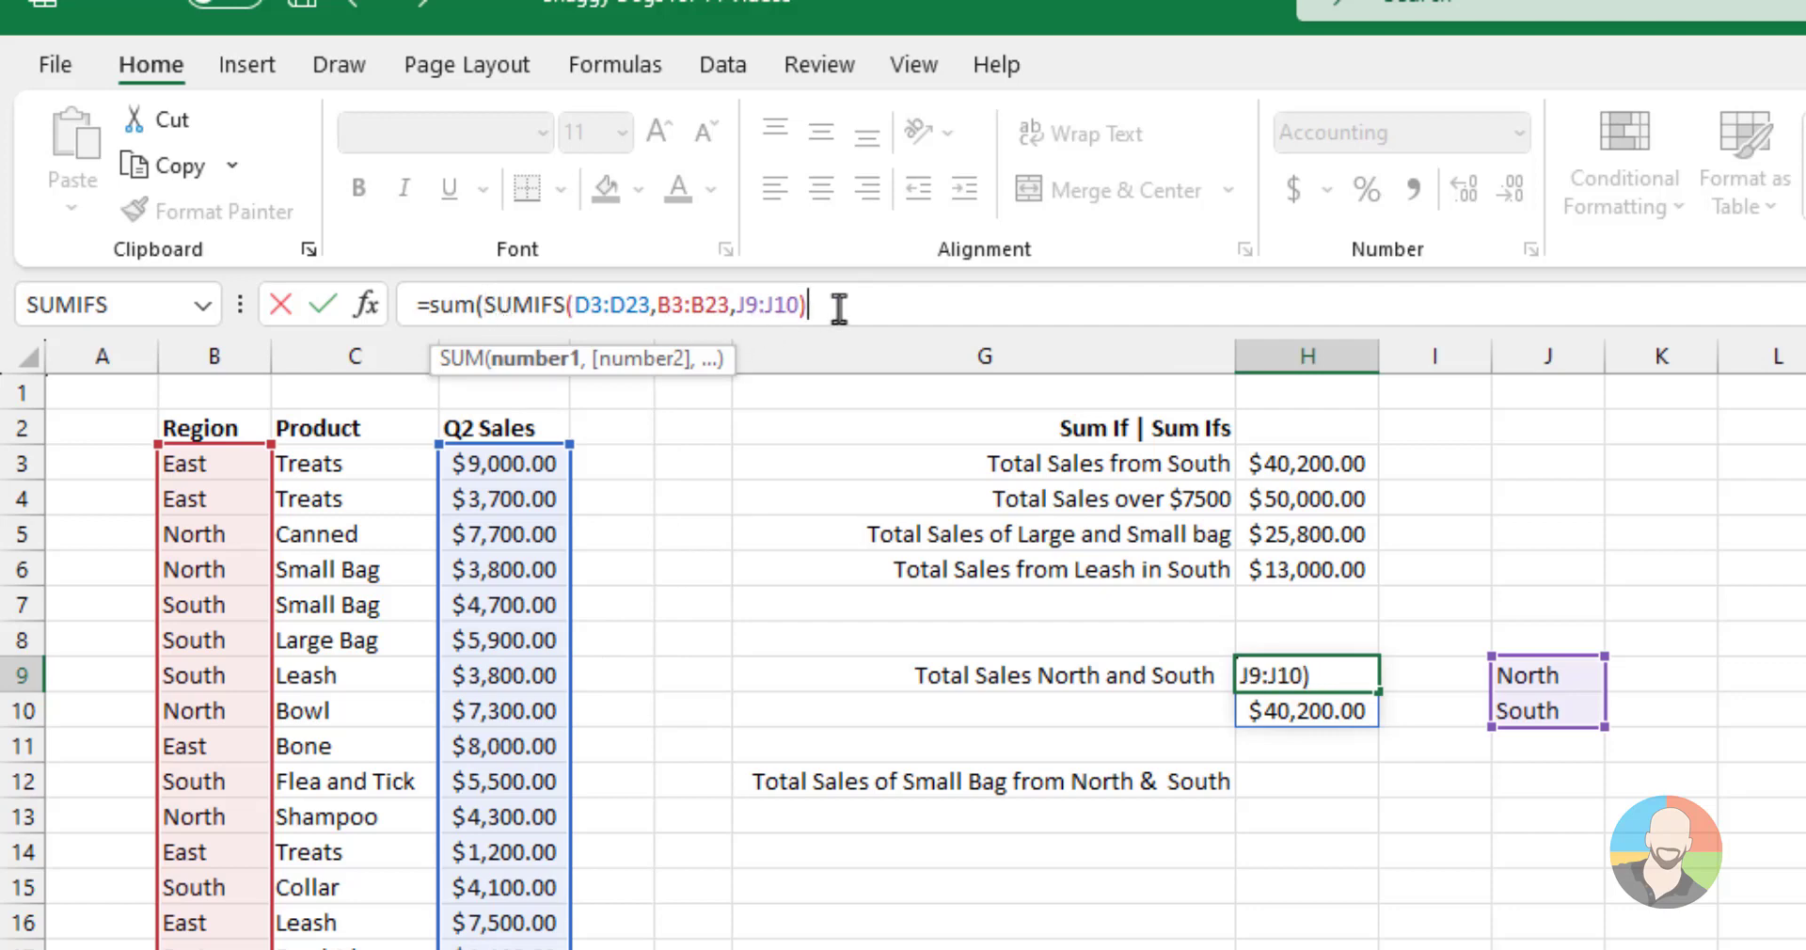
{"action": "type", "text": ")"}
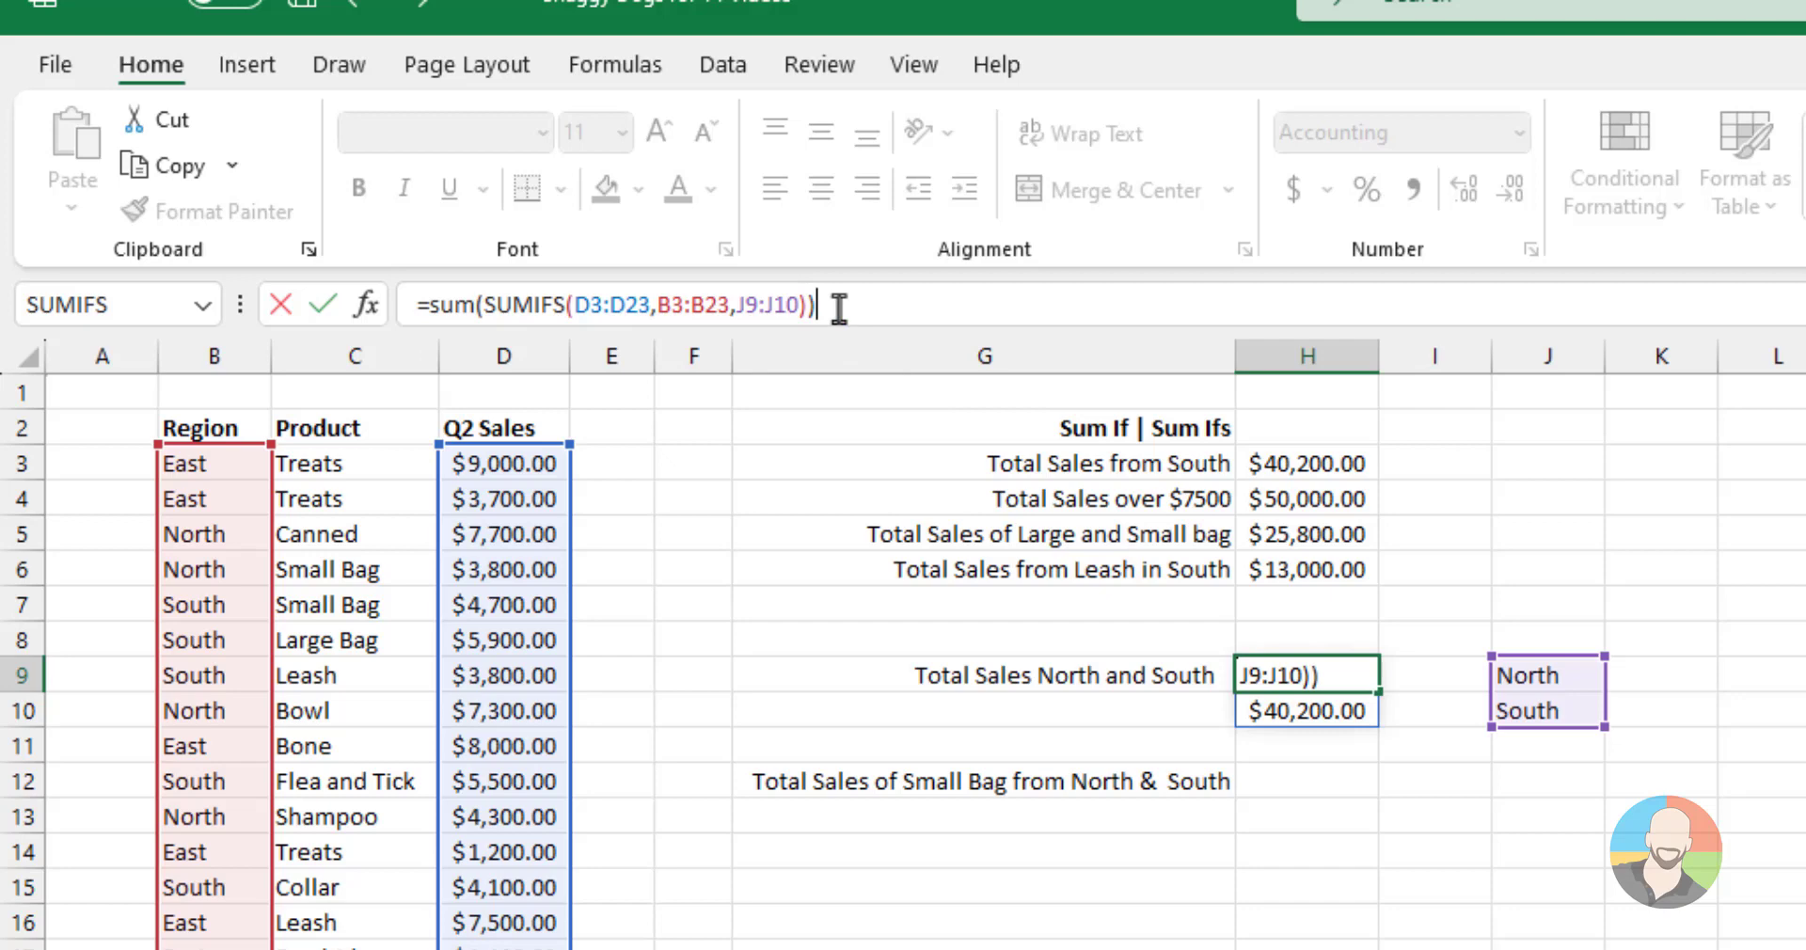
{"action": "key", "text": "Return"}
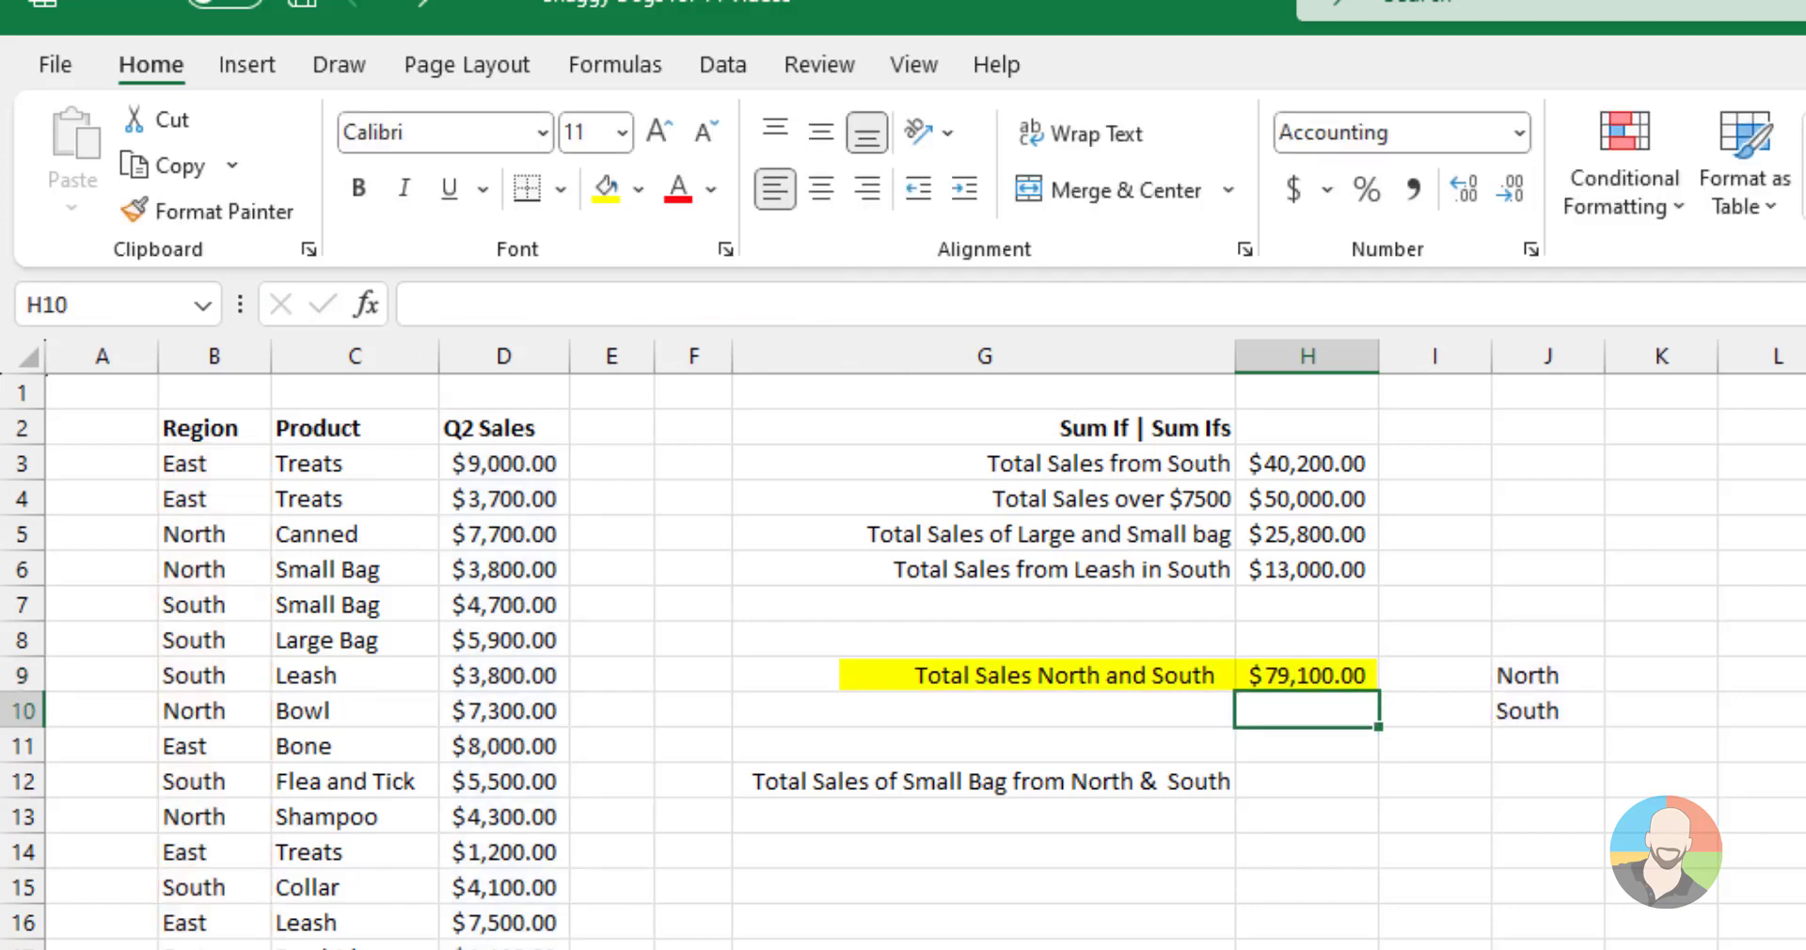
{"action": "left_click", "coordinate": [1586, 682]}
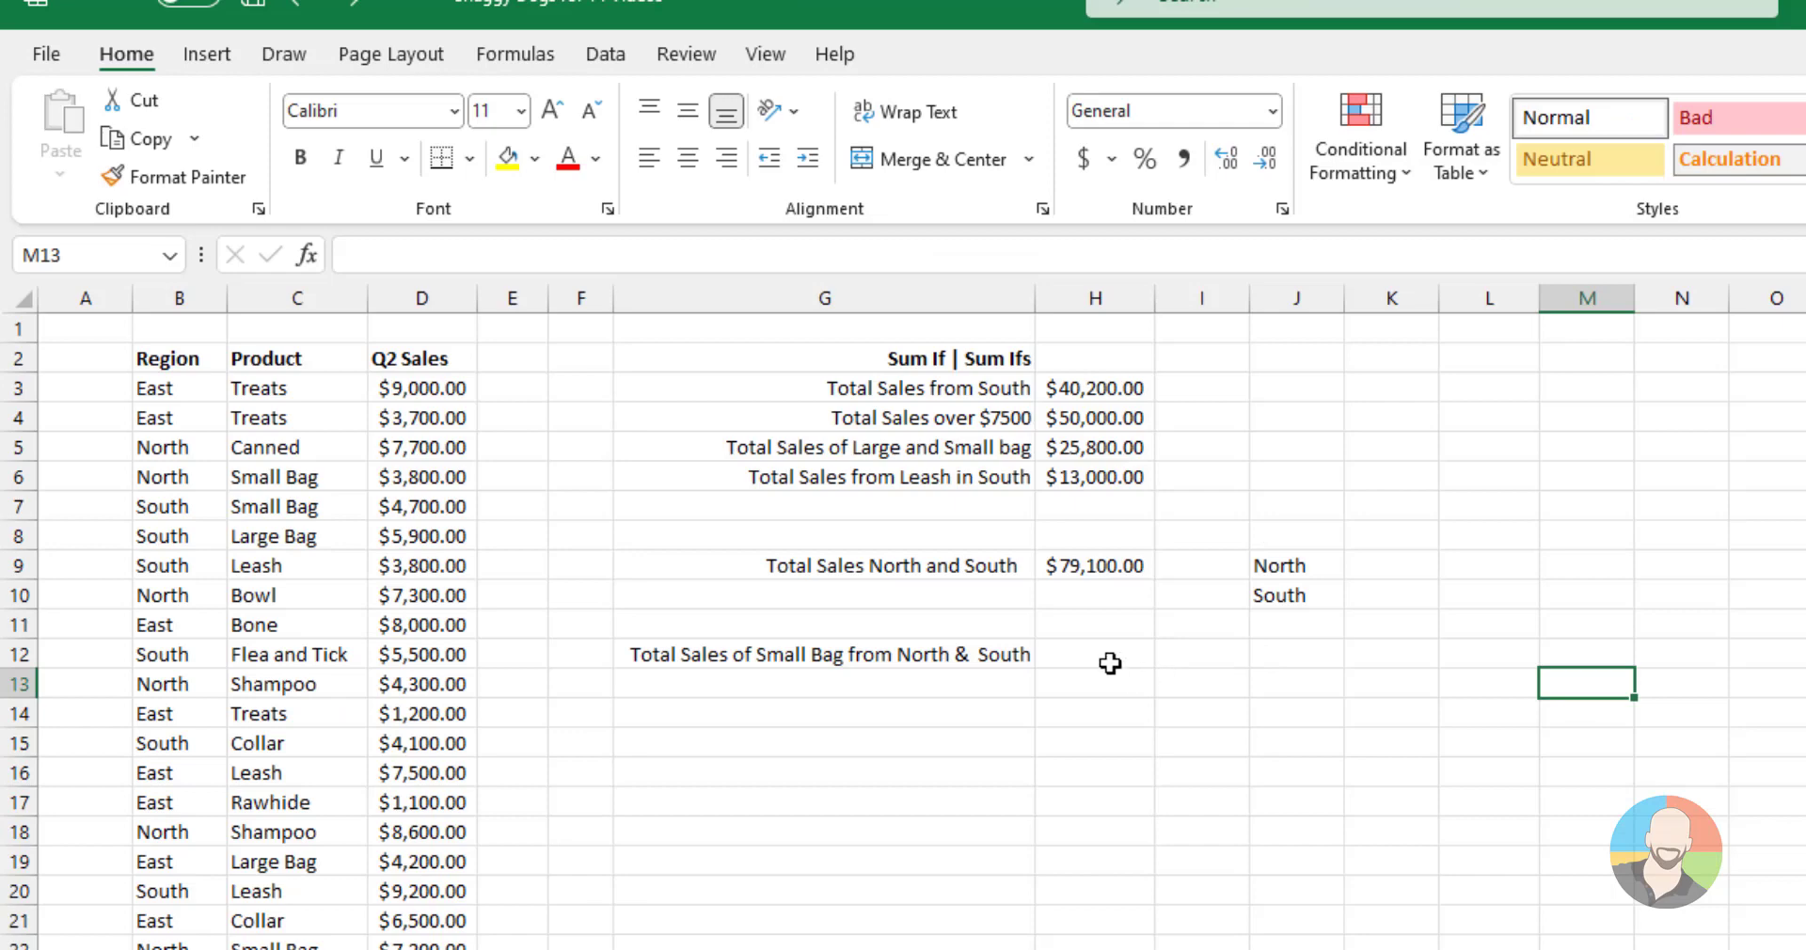
{"action": "left_click", "coordinate": [1110, 663]}
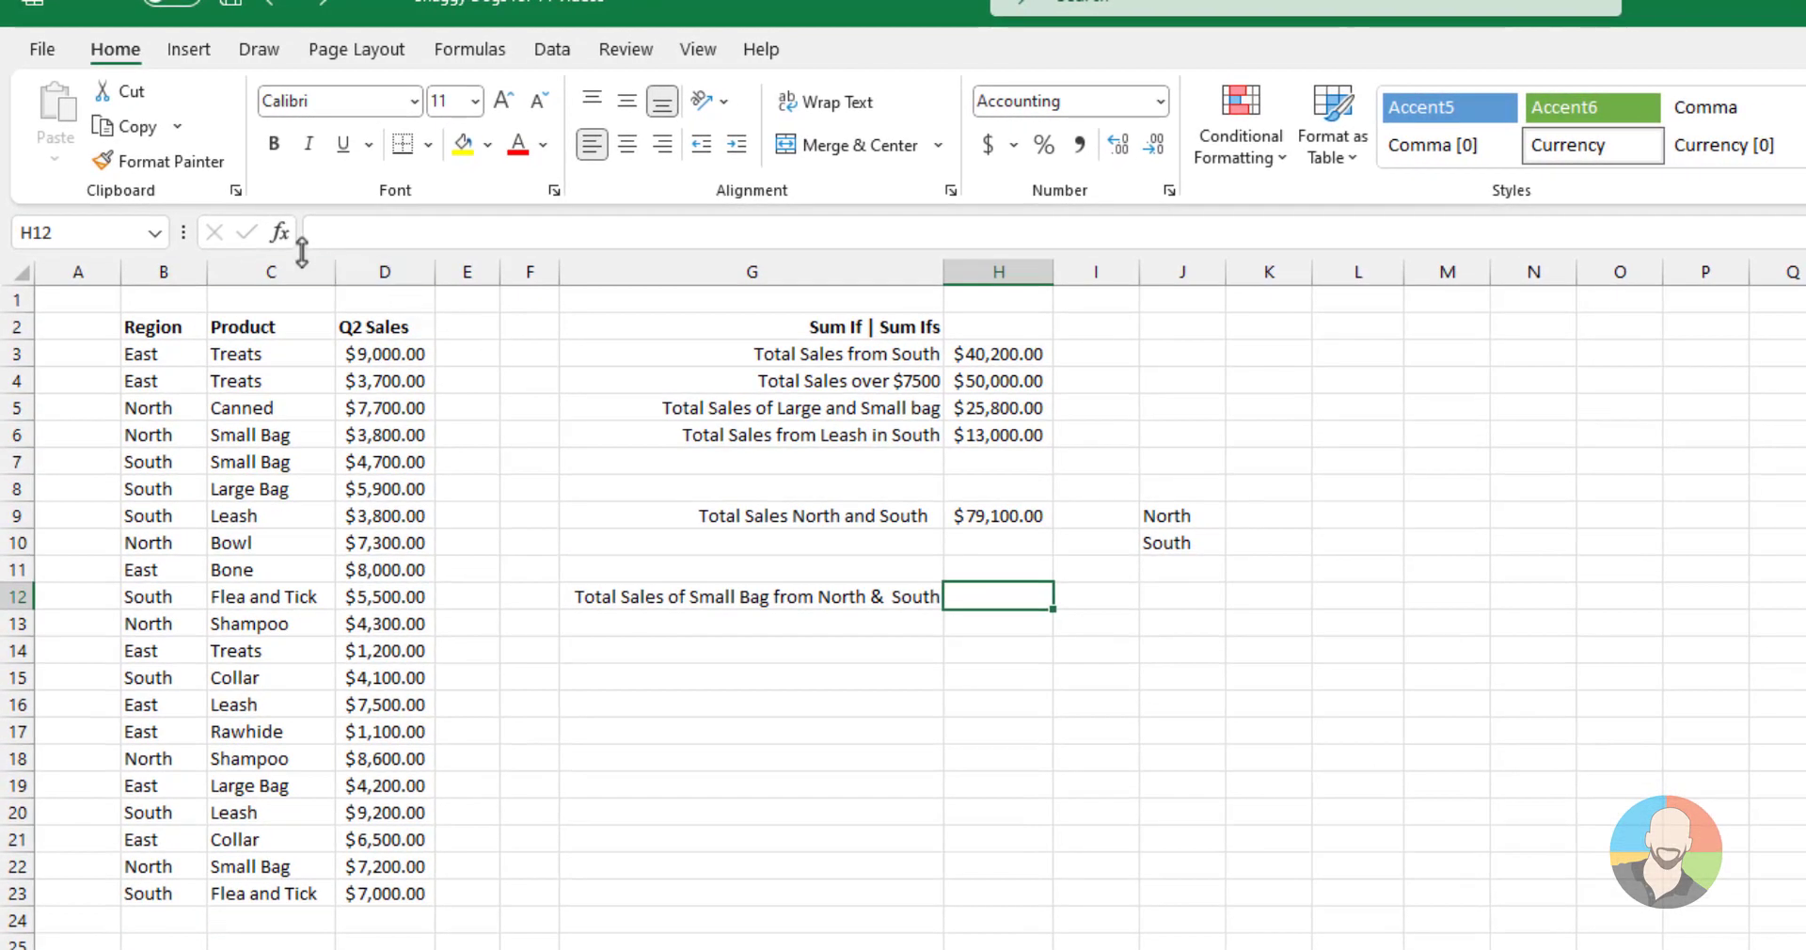
- Insert SUMIFS in H12 with sum range D3:D23 and criteria range B3:B23
{"action": "left_click", "coordinate": [280, 232]}
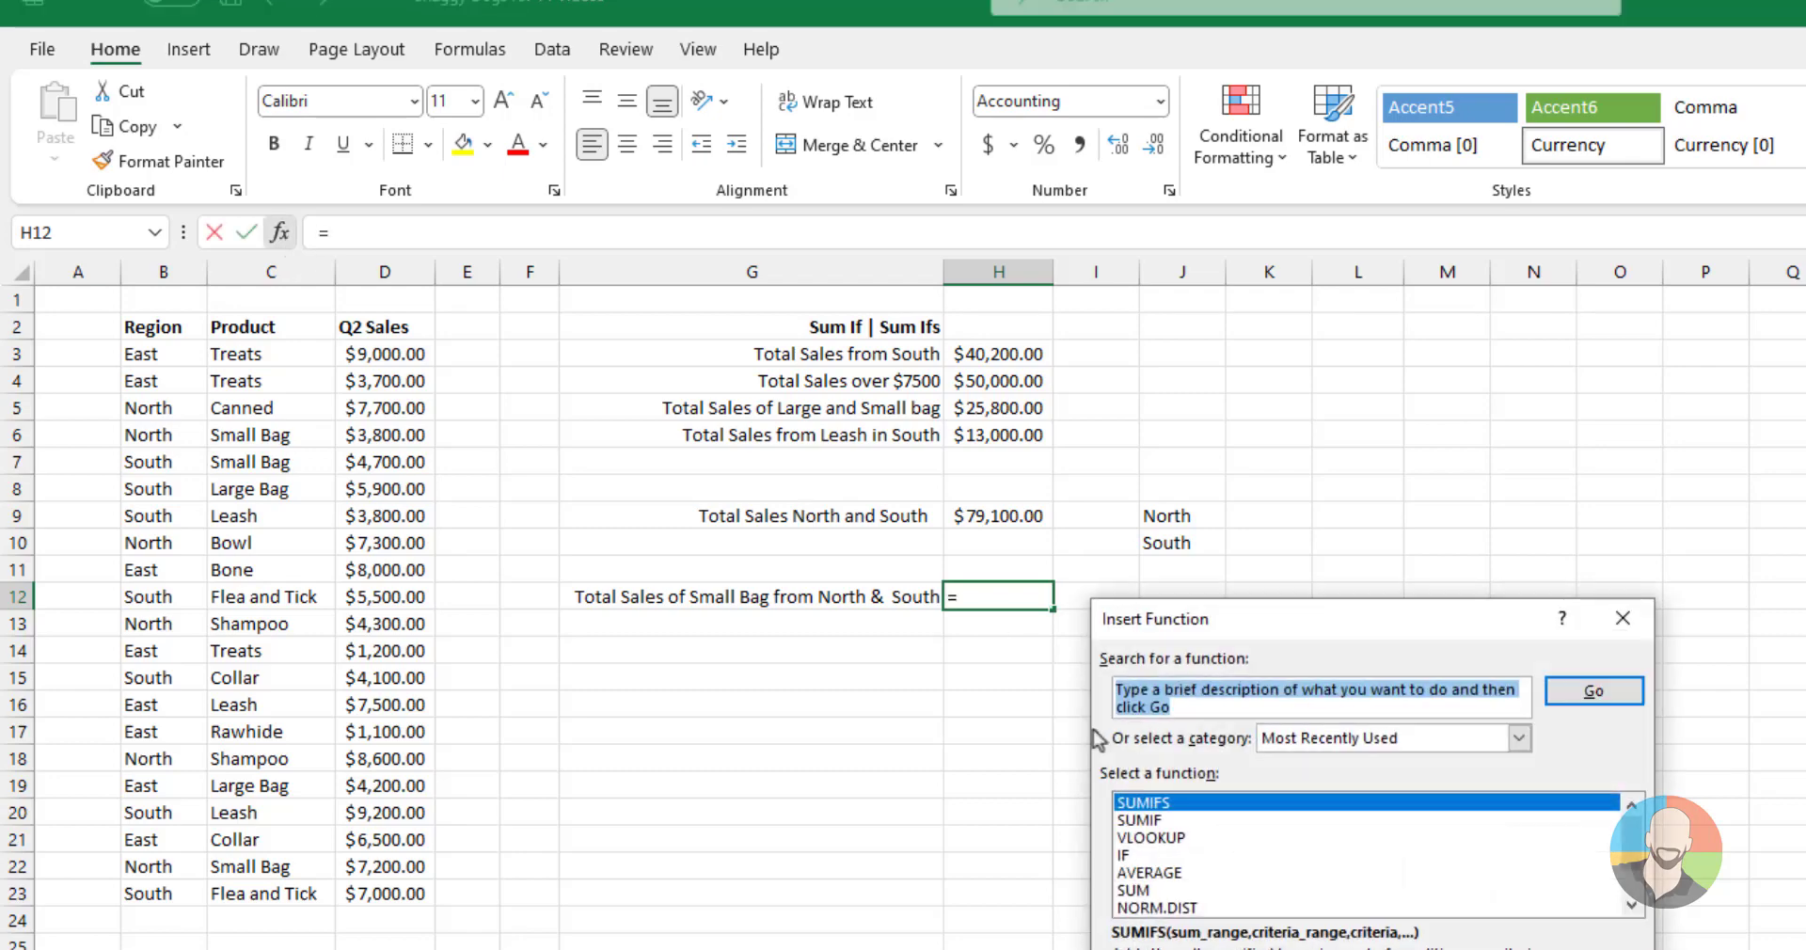
{"action": "left_click", "coordinate": [1161, 804]}
{"action": "double_click", "coordinate": [1162, 805]}
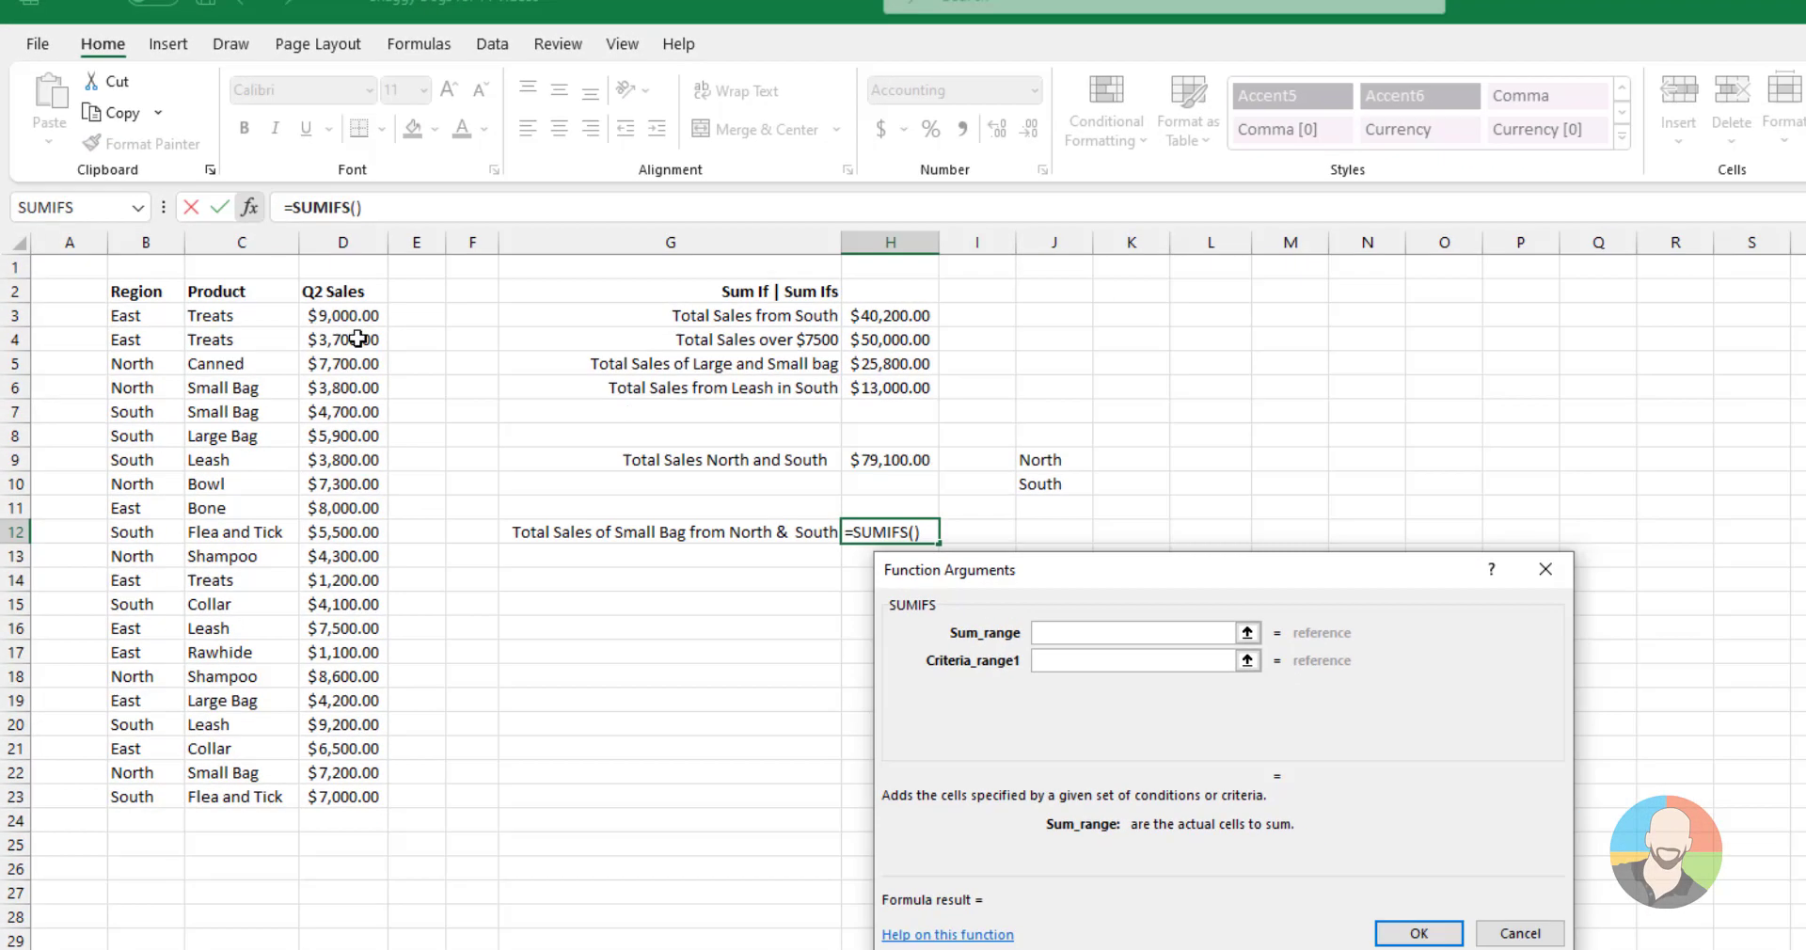
{"action": "left_click_drag", "start_coordinate": [381, 356], "coordinate": [378, 867]}
{"action": "left_click_drag", "start_coordinate": [341, 779], "coordinate": [340, 797]}
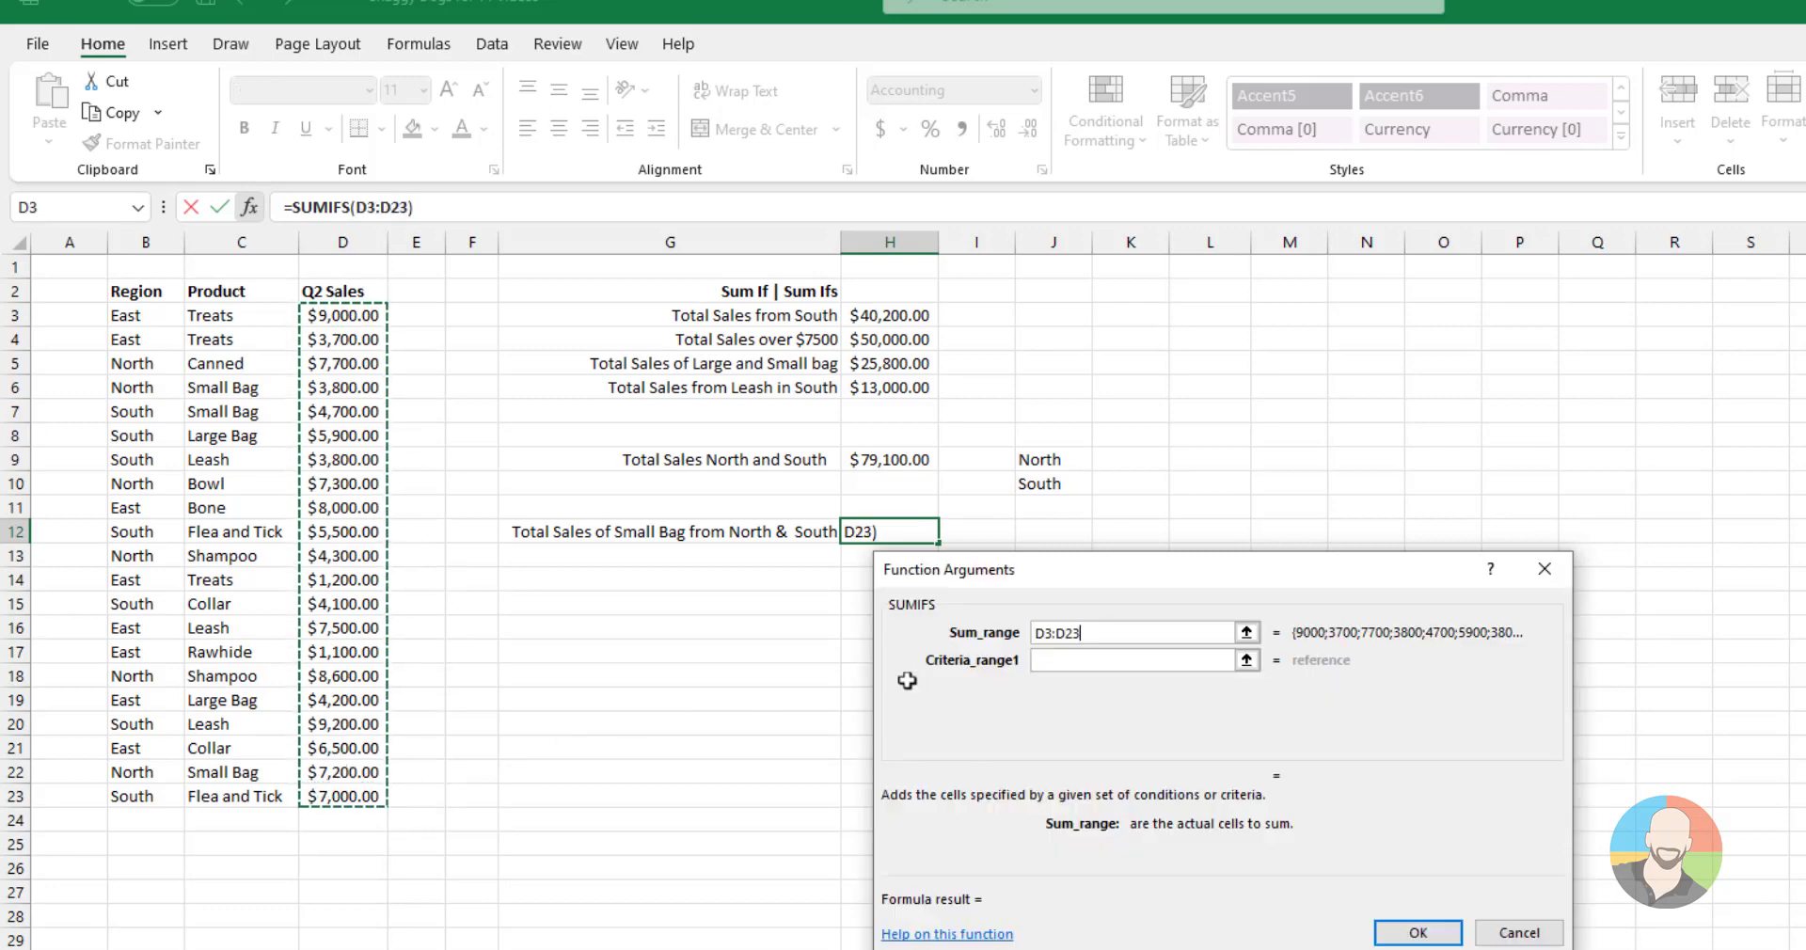
{"action": "left_click", "coordinate": [1056, 660]}
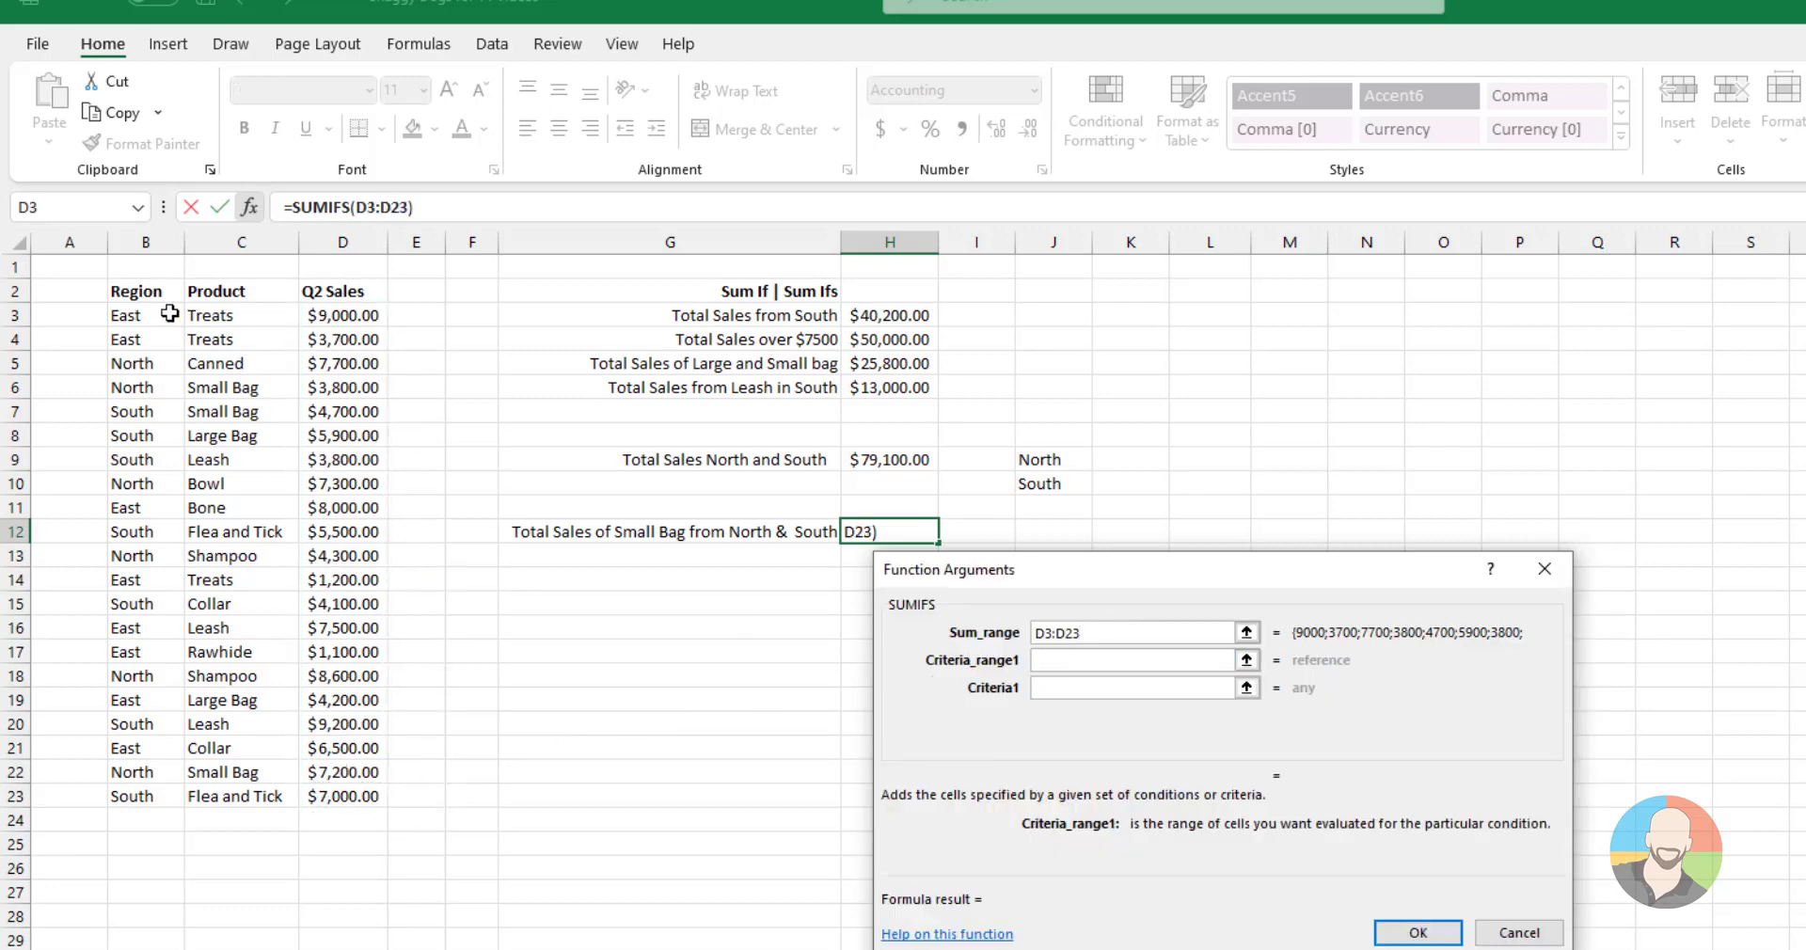
{"action": "left_click_drag", "start_coordinate": [143, 315], "coordinate": [131, 796]}
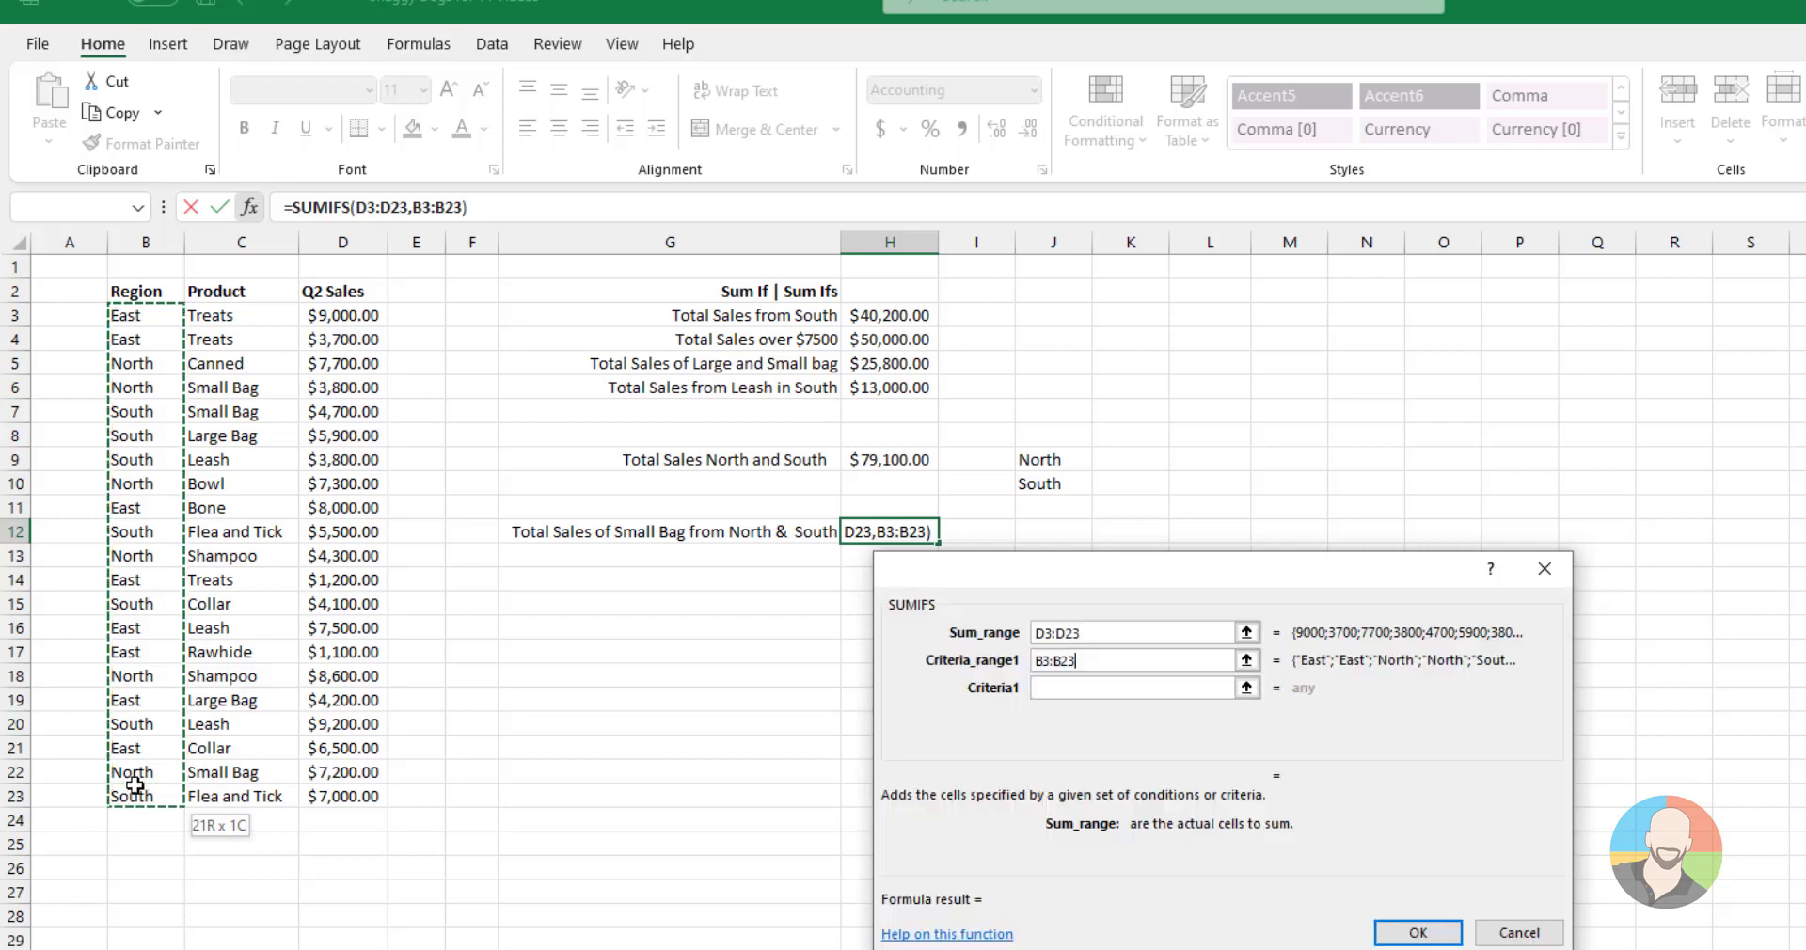
- Use J9:J10 as region criteria and add C3:C23 as second criteria range
{"action": "key", "text": "Tab"}
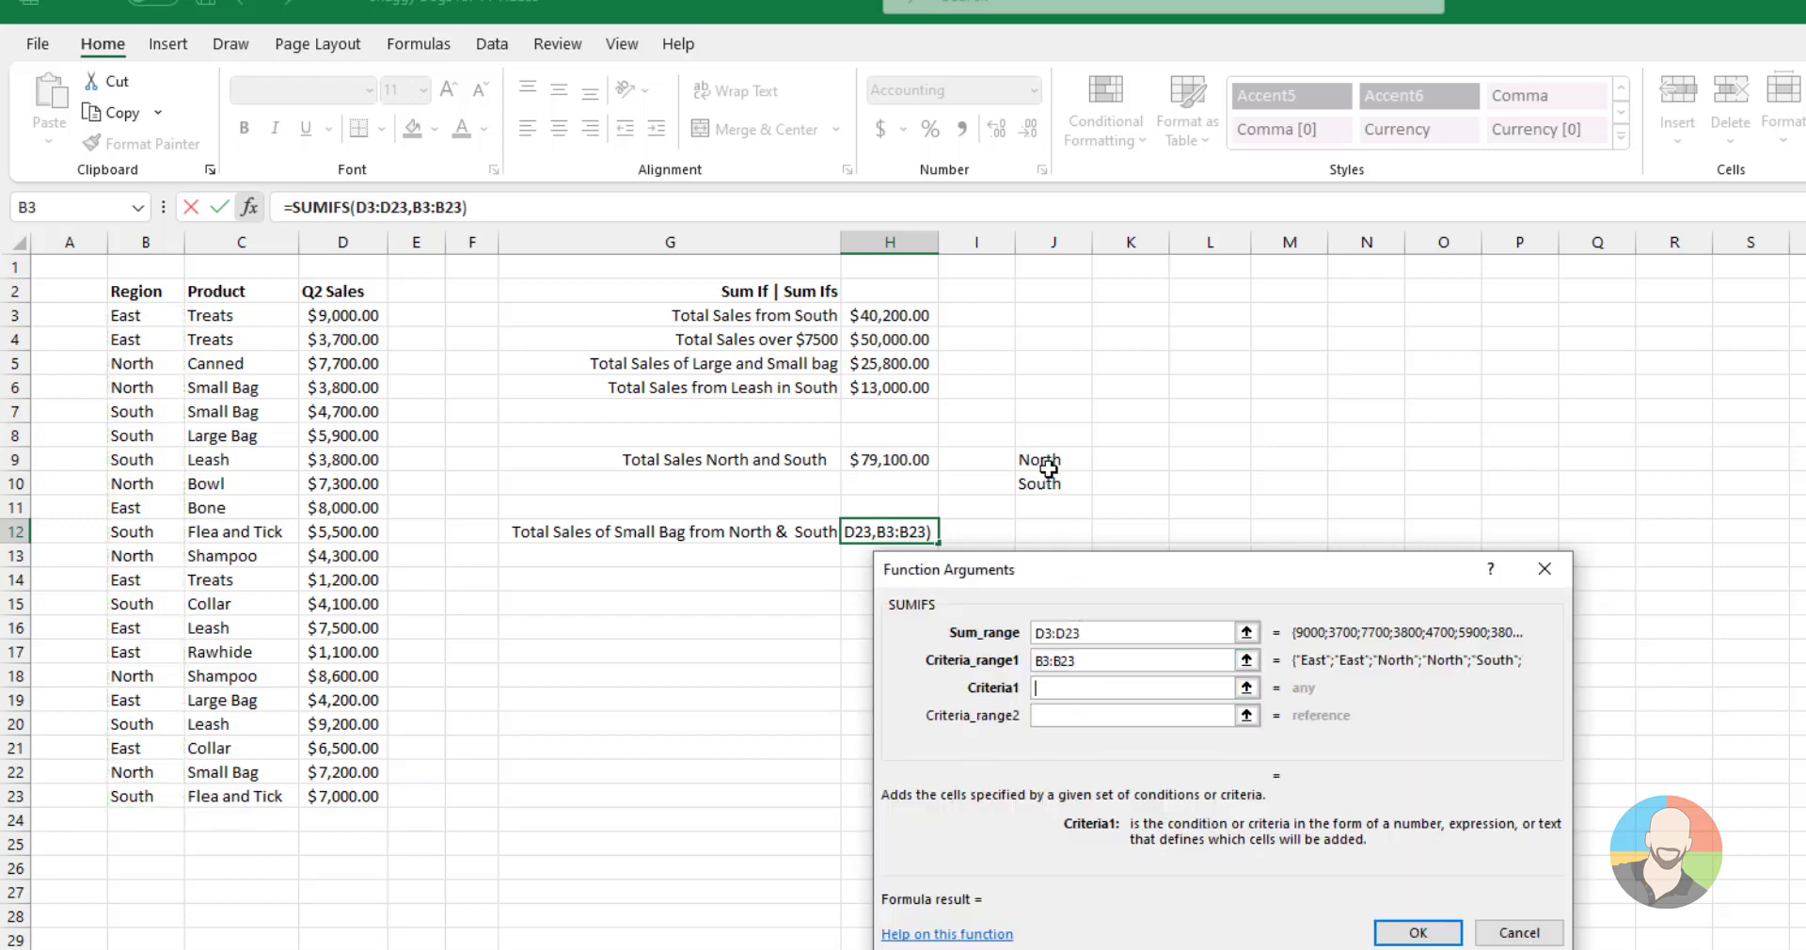
{"action": "left_click", "coordinate": [1041, 461]}
{"action": "left_click_drag", "start_coordinate": [1040, 461], "coordinate": [1048, 483]}
{"action": "key", "text": "Tab"}
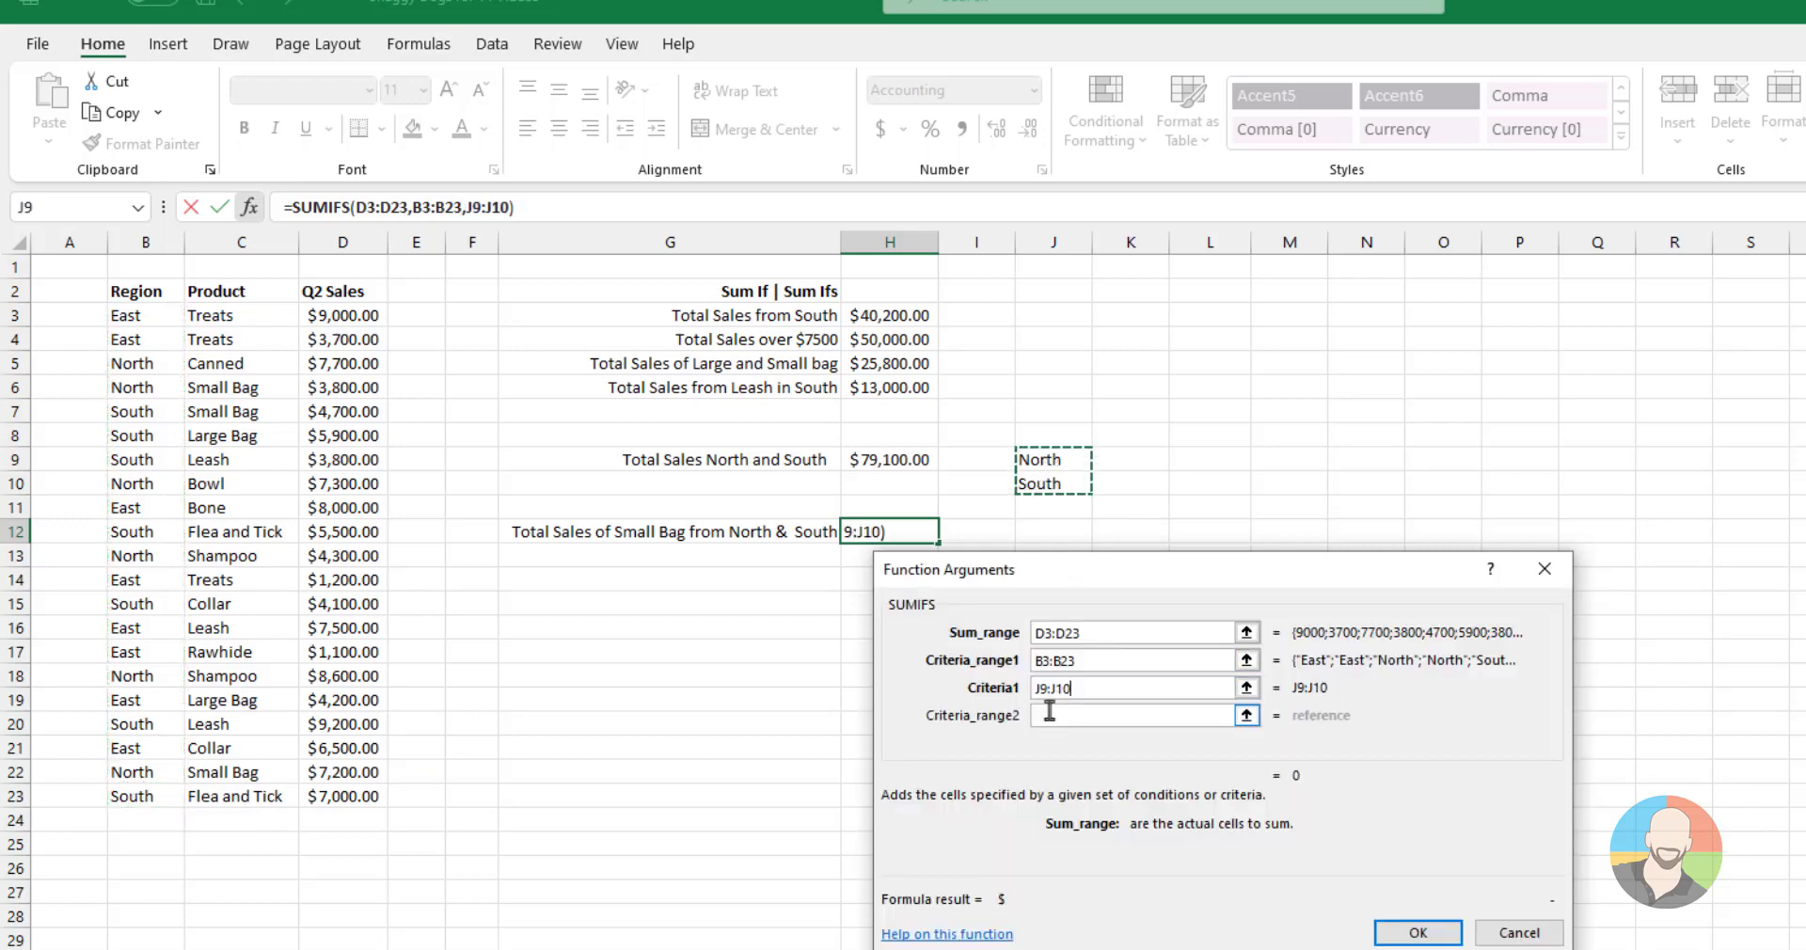
{"action": "left_click_drag", "start_coordinate": [228, 319], "coordinate": [325, 783]}
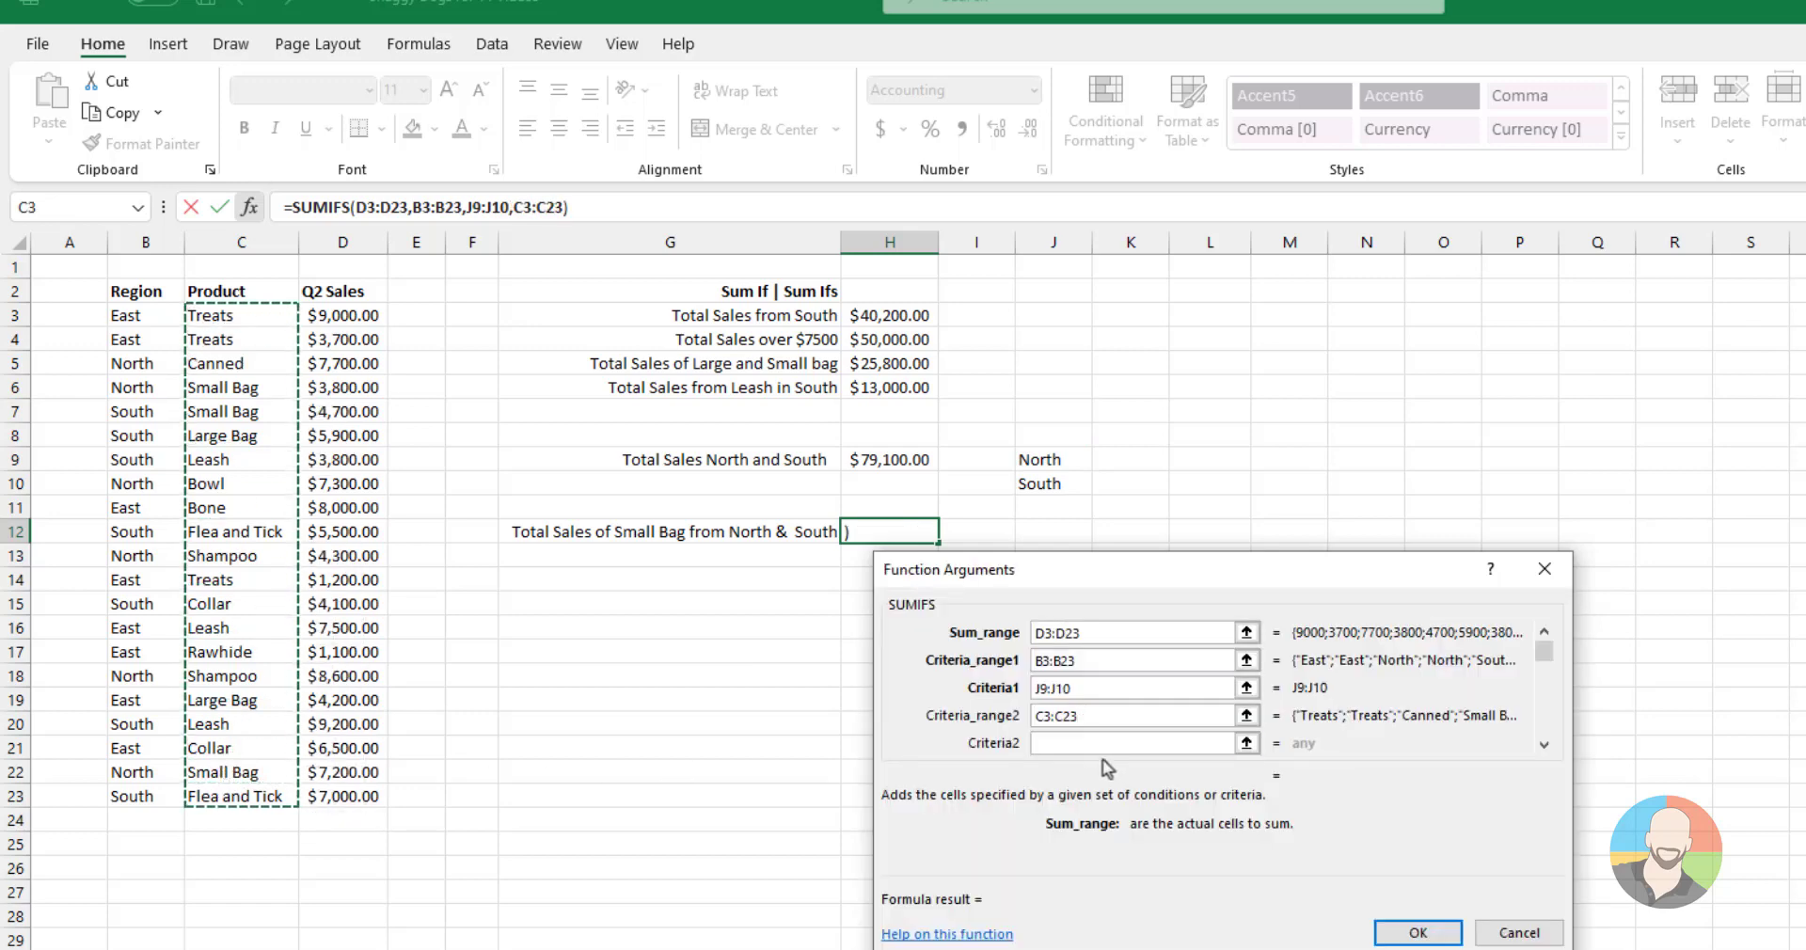
{"action": "key", "text": "Tab"}
- Enter criteria Small Bag, then wrap H12 in SUM to show $15,700.00
{"action": "type", "text": "Small Bag"}
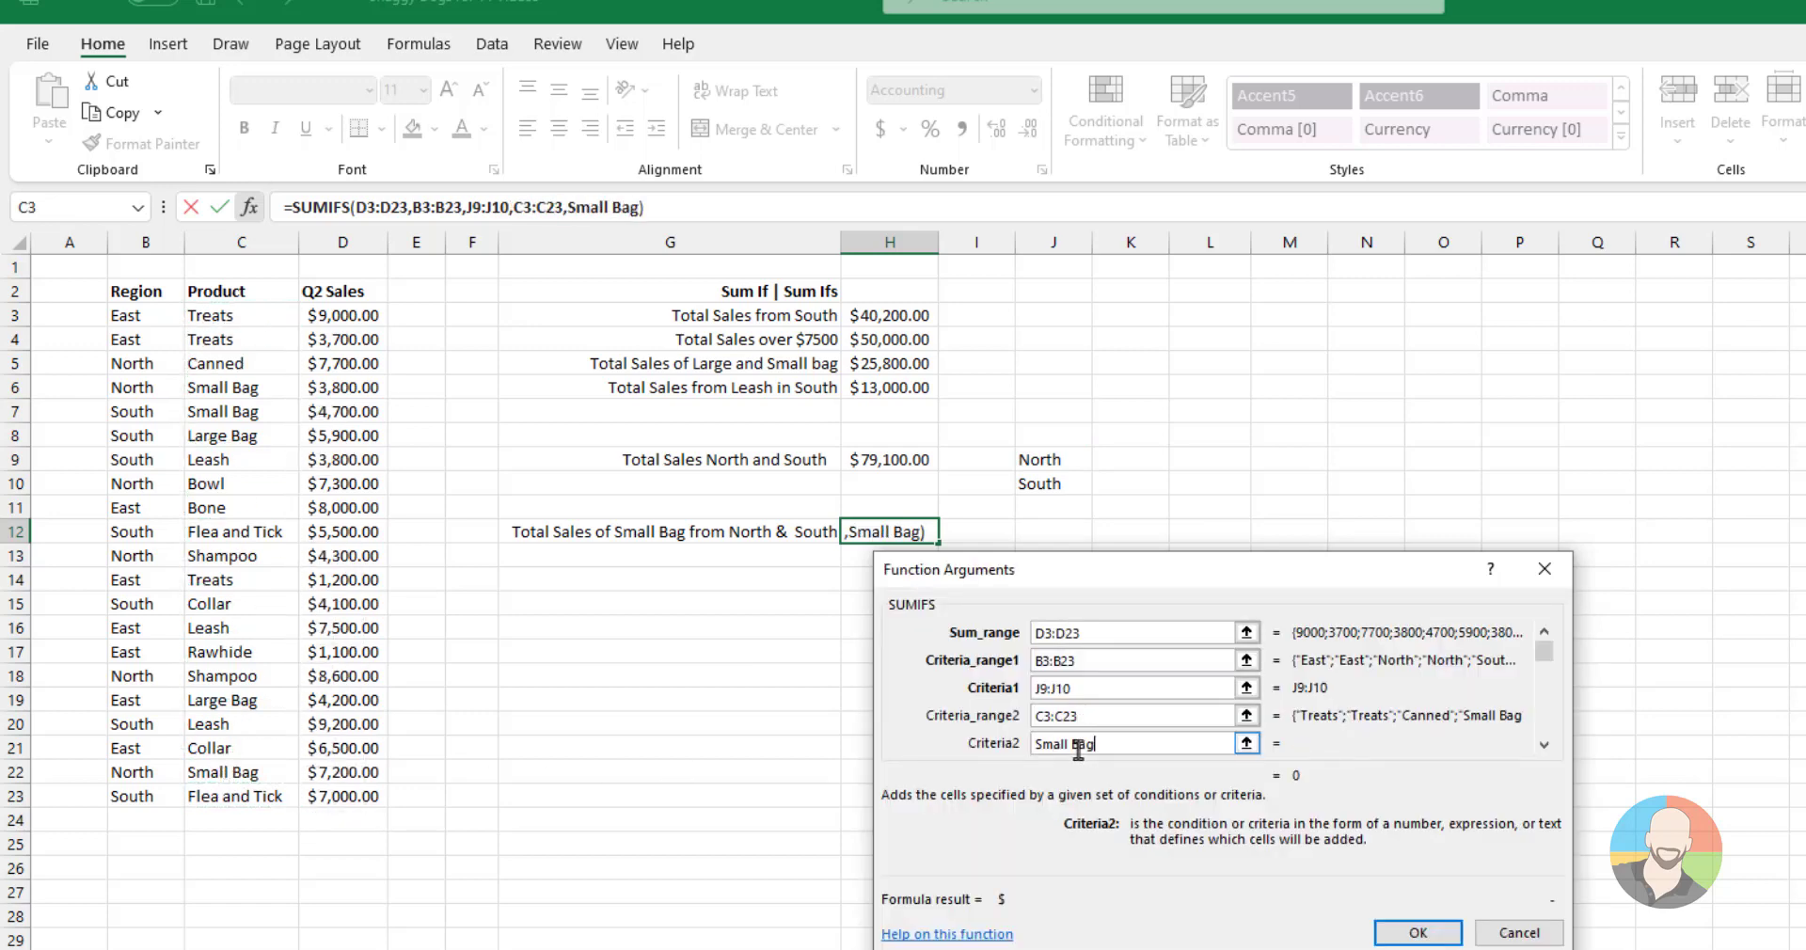
{"action": "left_click", "coordinate": [1407, 932]}
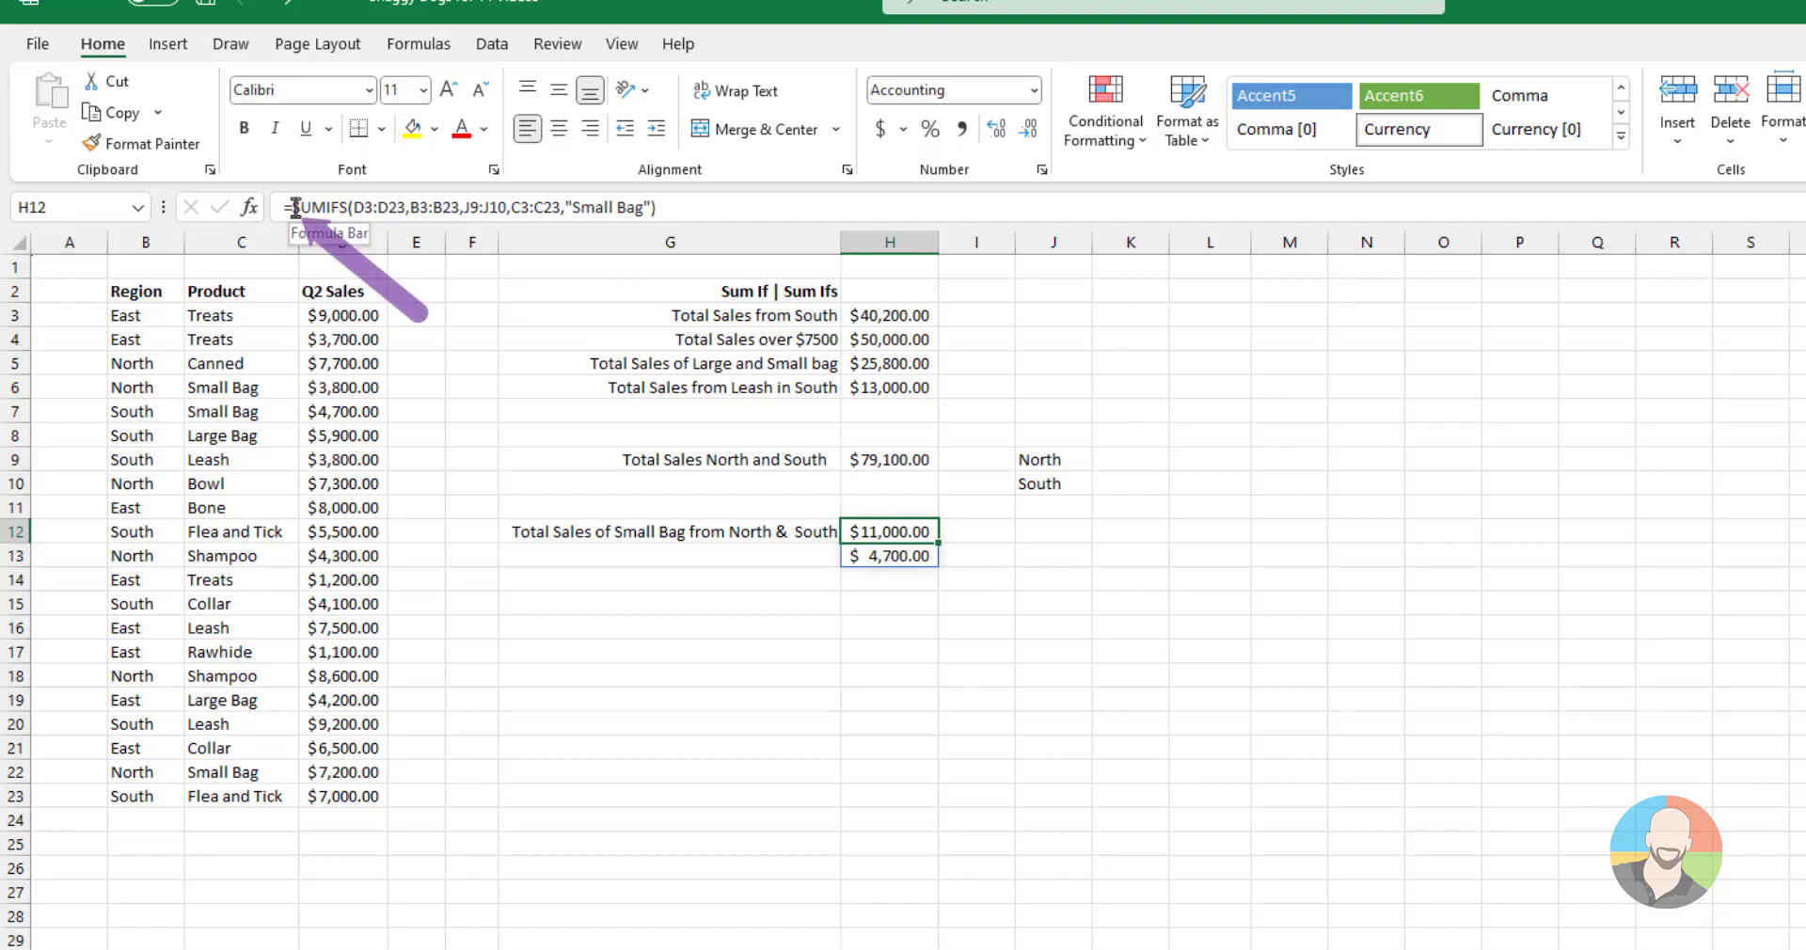
{"action": "left_click", "coordinate": [295, 207]}
{"action": "type", "text": "sum("}
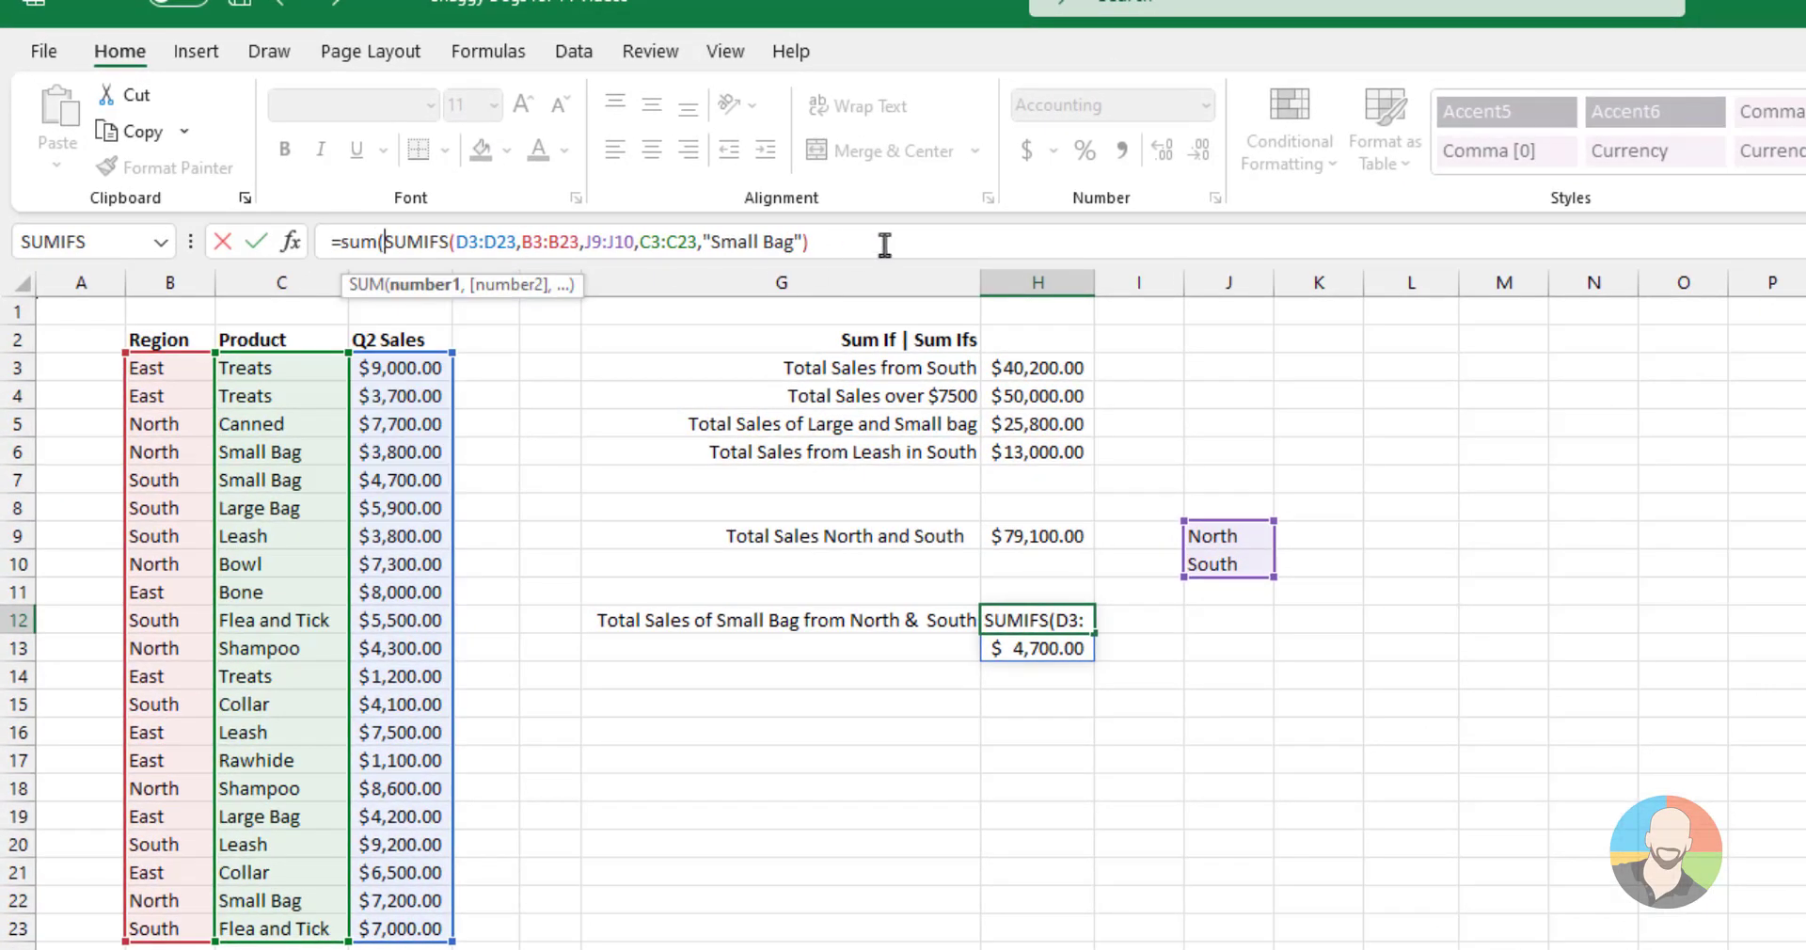
{"action": "left_click", "coordinate": [884, 241]}
{"action": "type", "text": ")"}
{"action": "key", "text": "Return"}
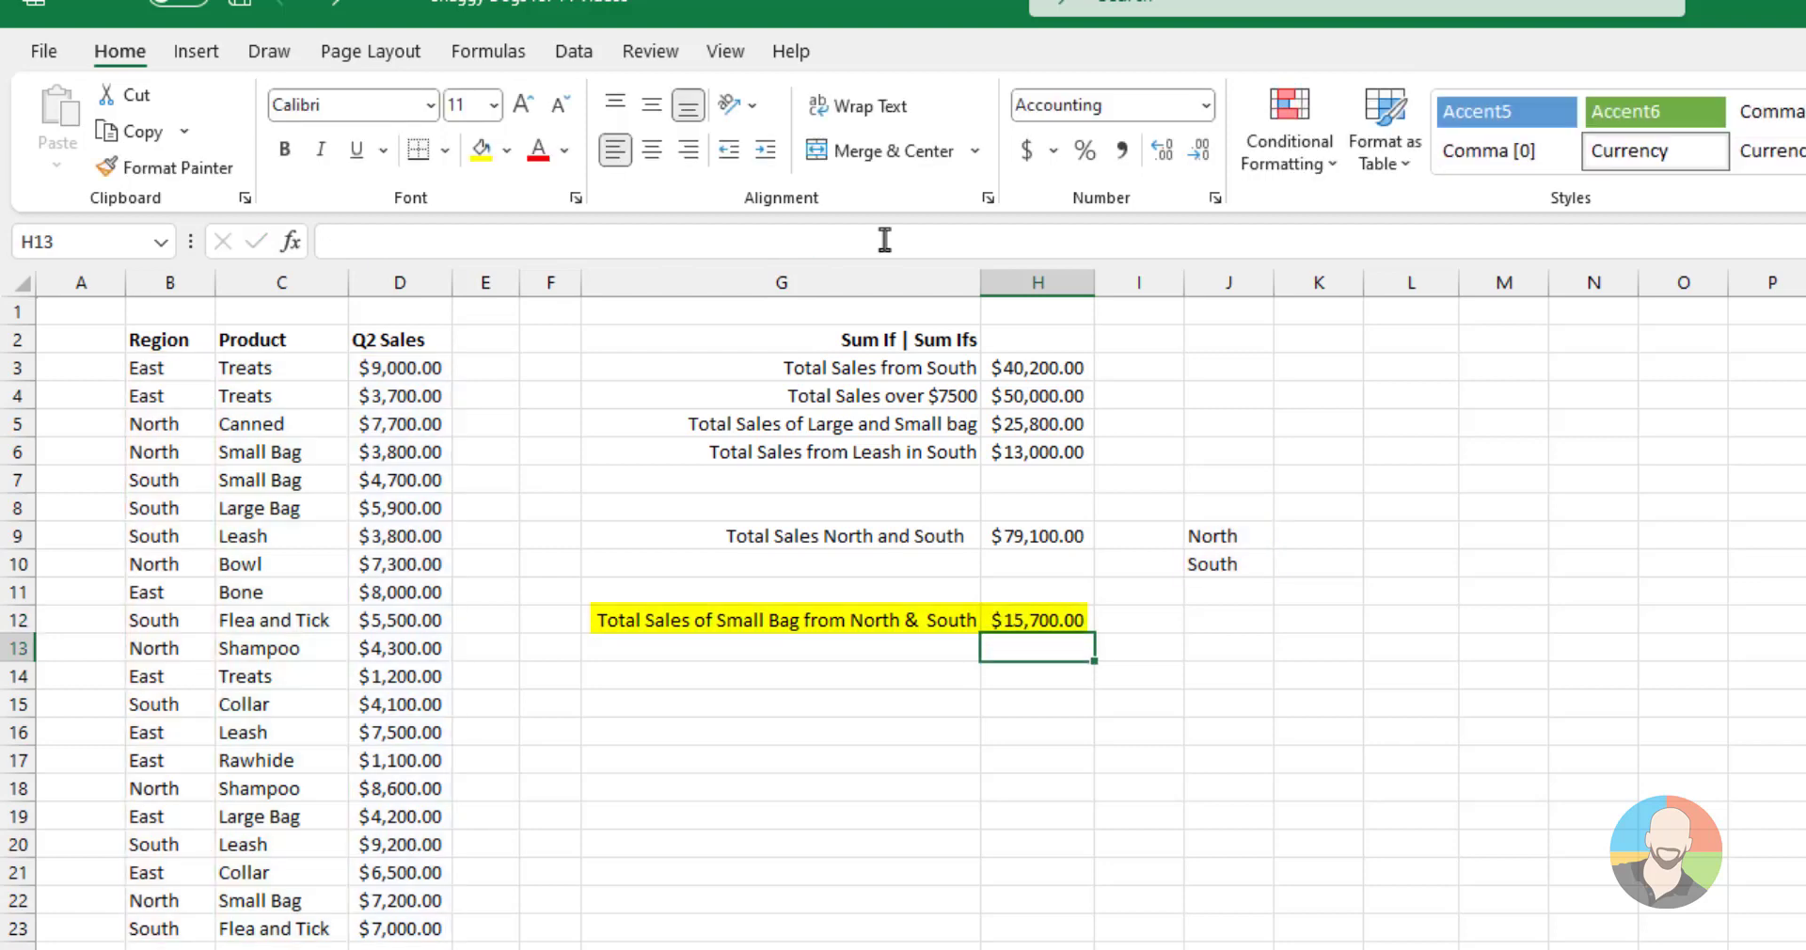